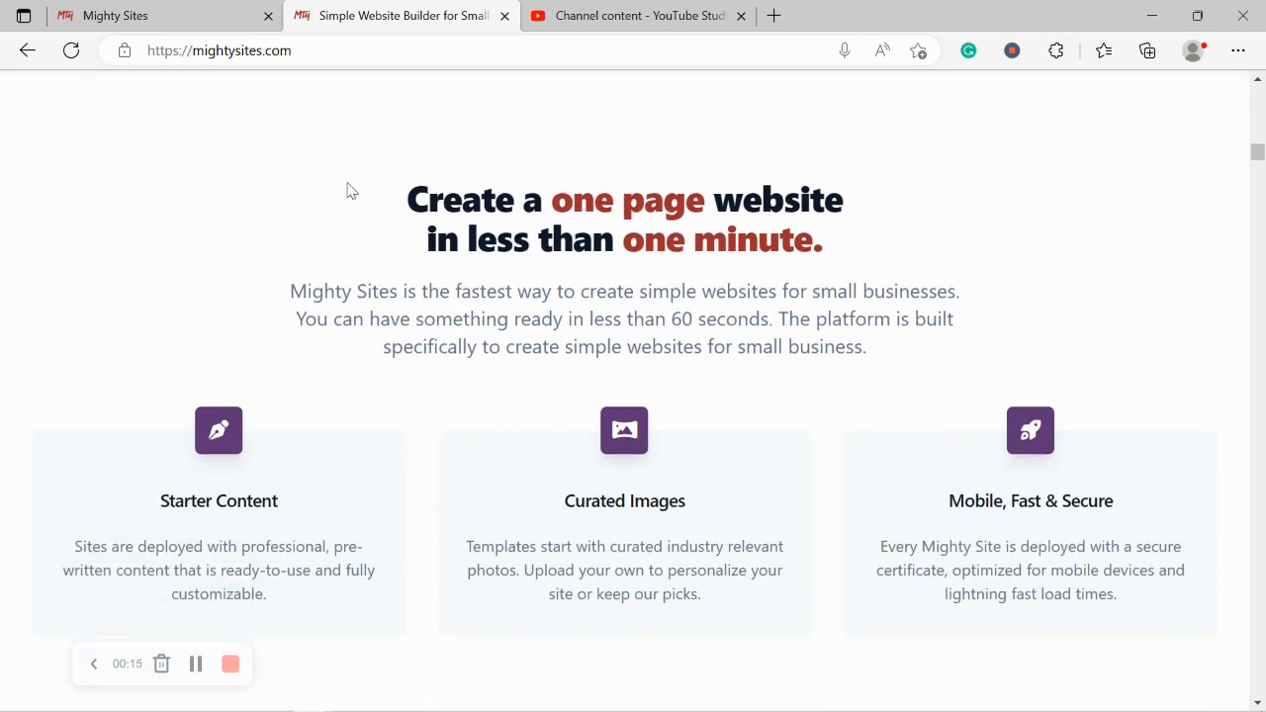
# Step: Review the current page, briefly highlighting its heading line
pyautogui.scroll(-1, 348, 191)
pyautogui.moveTo(348, 191); pyautogui.dragTo(839, 166)
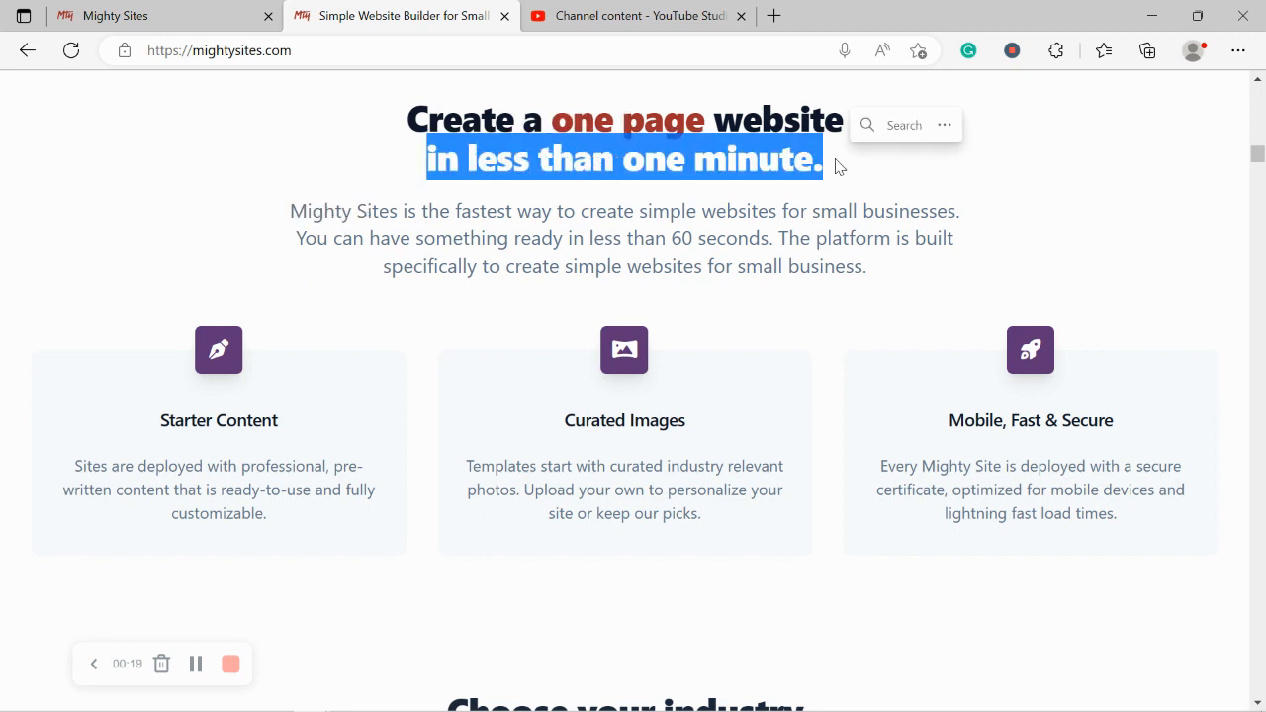
pyautogui.click(339, 231)
pyautogui.scroll(2, 339, 237)
pyautogui.scroll(5, 339, 237)
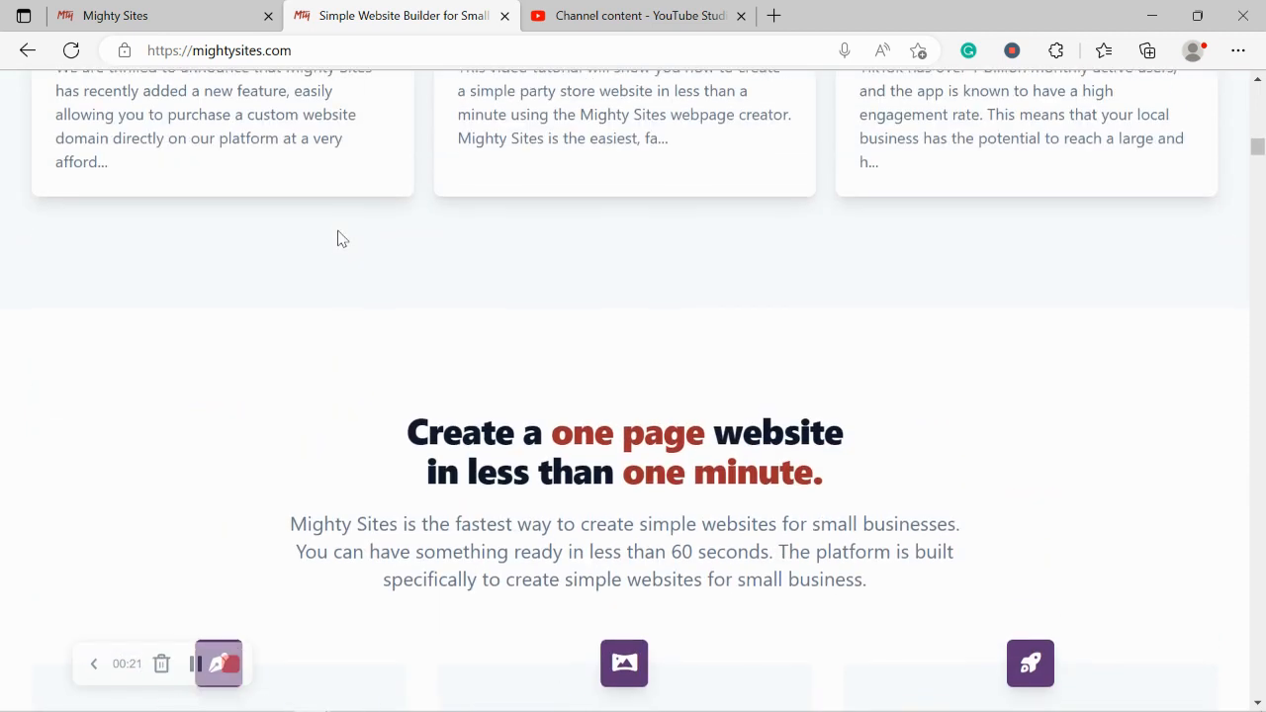
pyautogui.scroll(6, 337, 239)
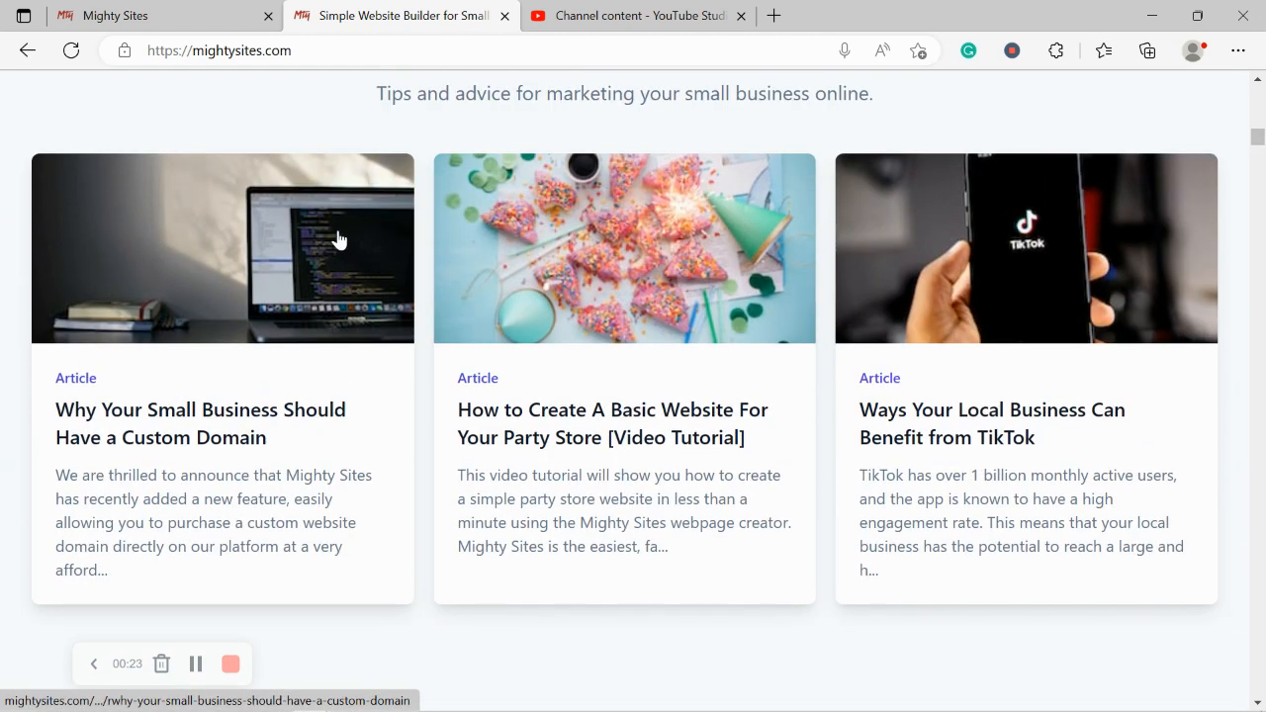
pyautogui.scroll(1, 337, 238)
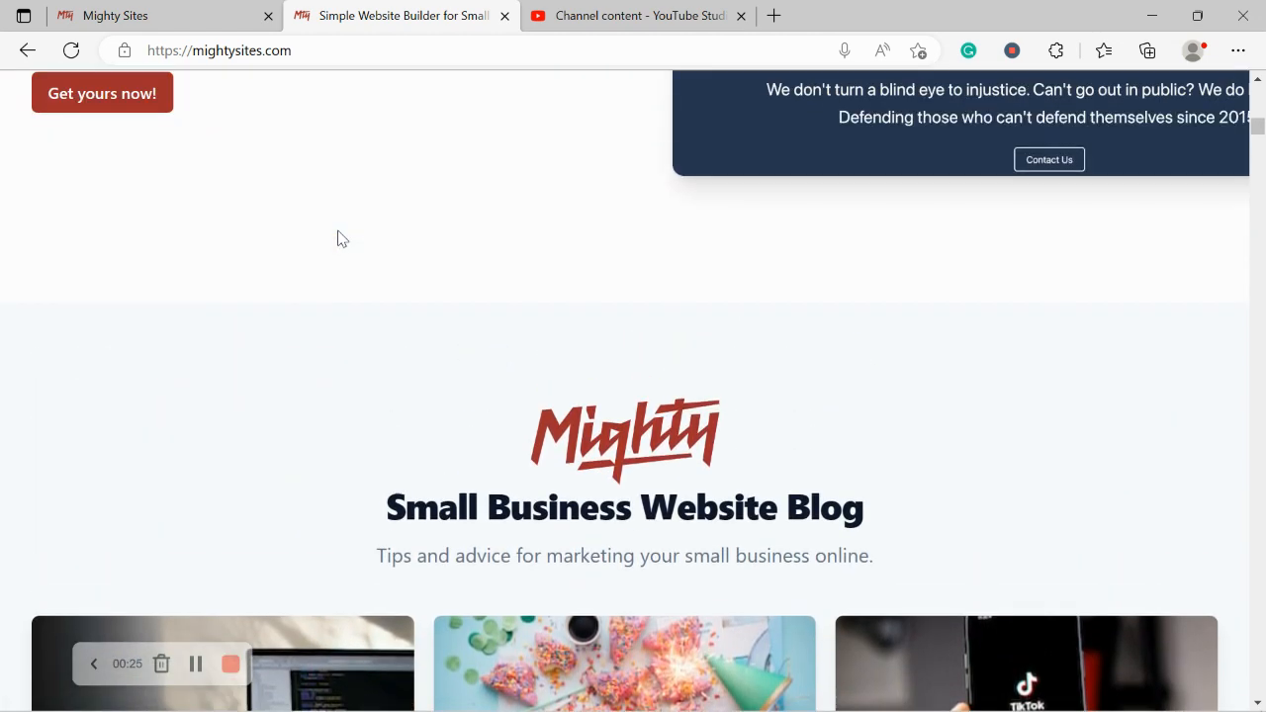
# Step: Switch to the Mighty Sites site-creation page and browse the market options
pyautogui.click(180, 8)
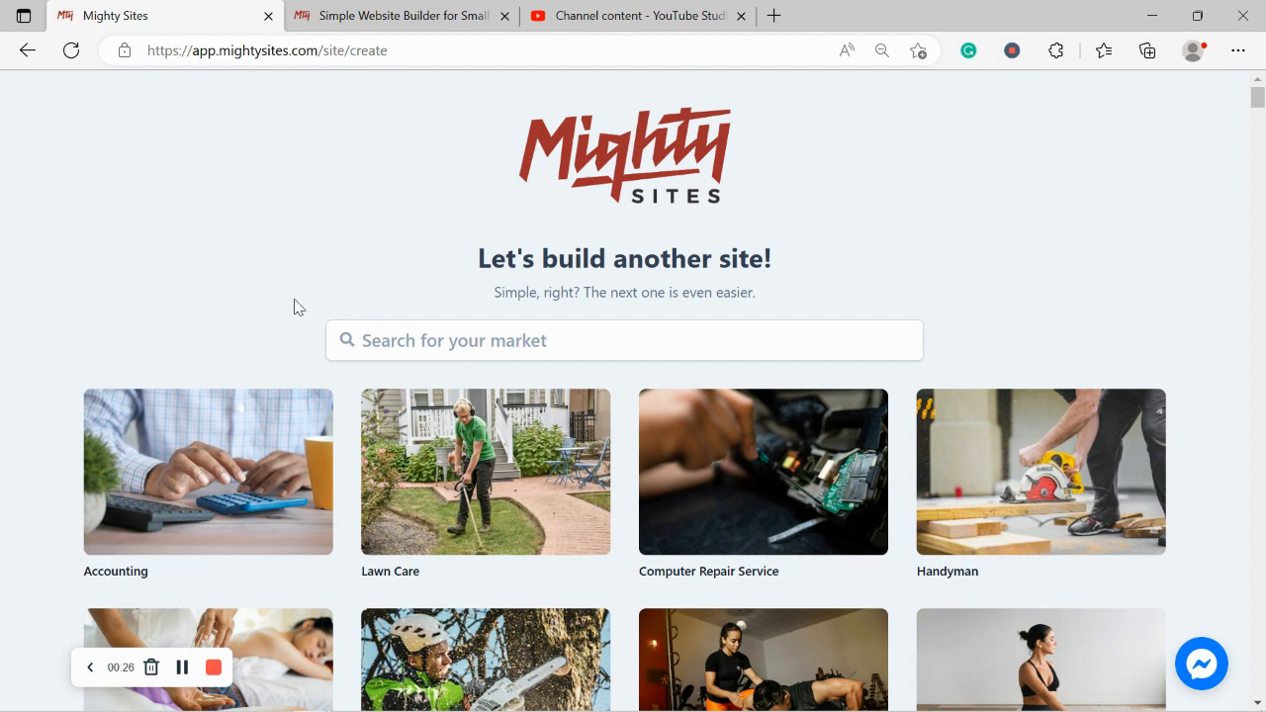
pyautogui.scroll(-1, 297, 307)
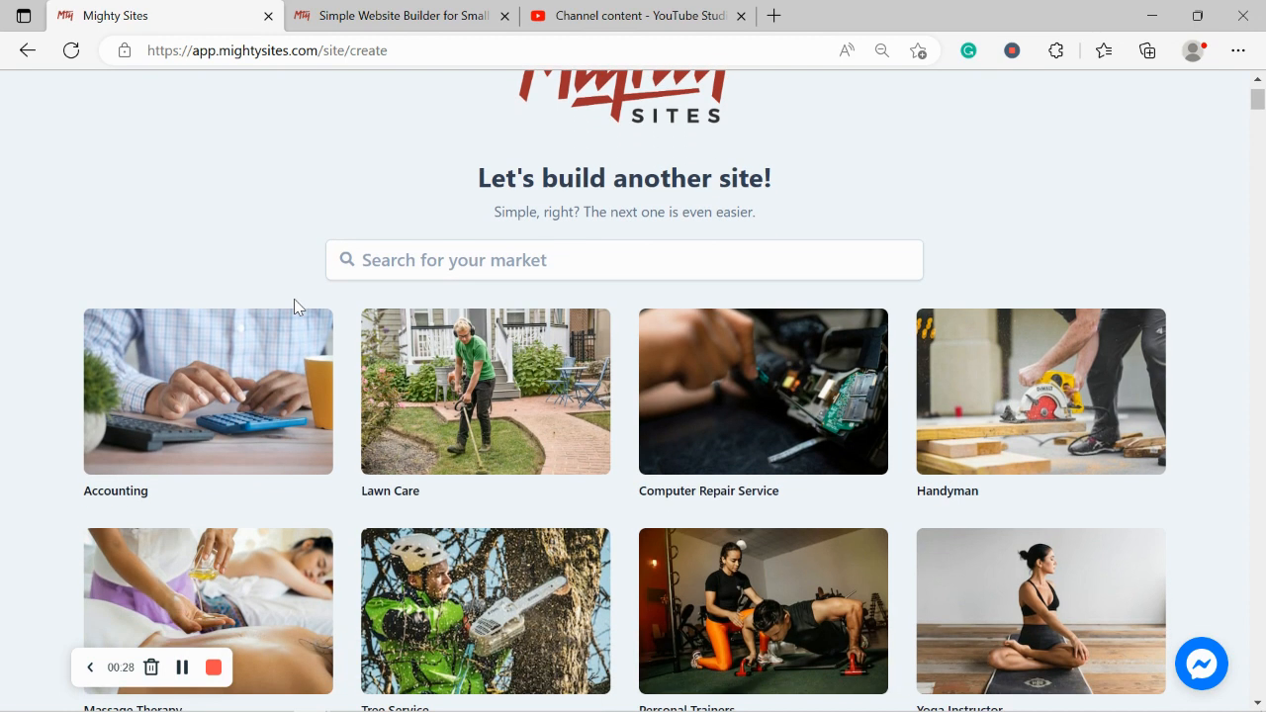
pyautogui.scroll(1, 294, 298)
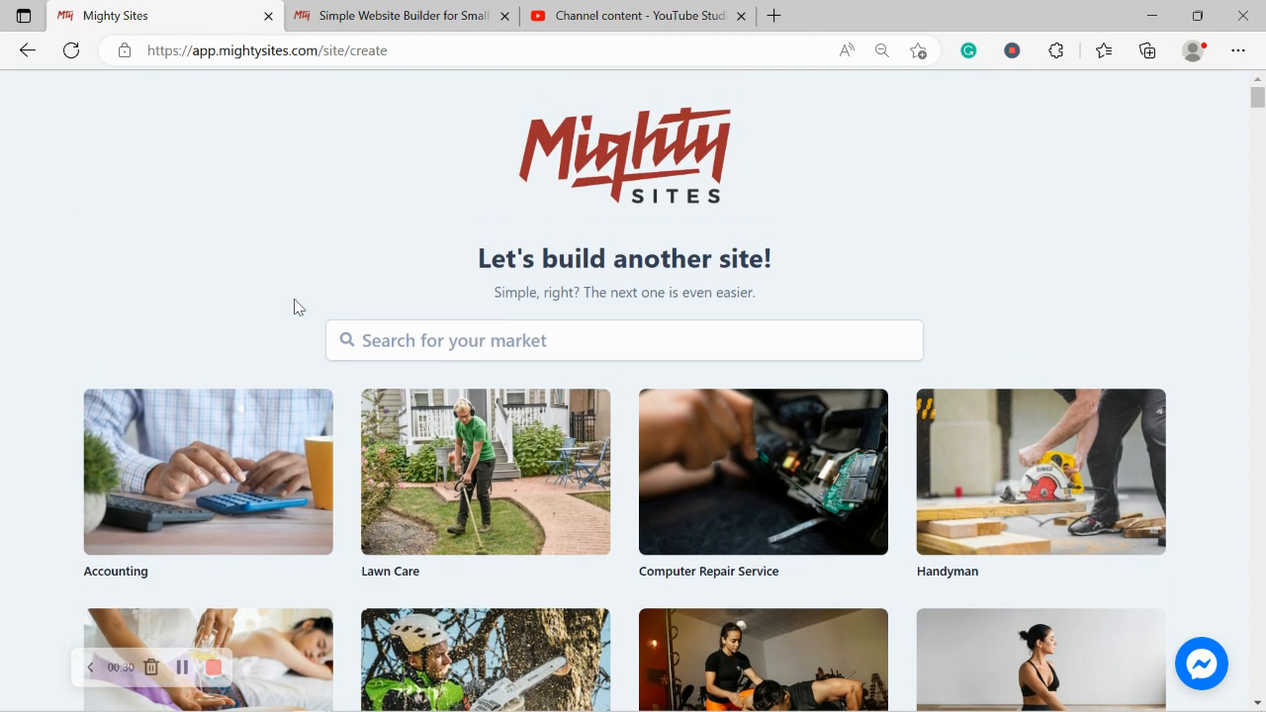
pyautogui.scroll(-1, 294, 298)
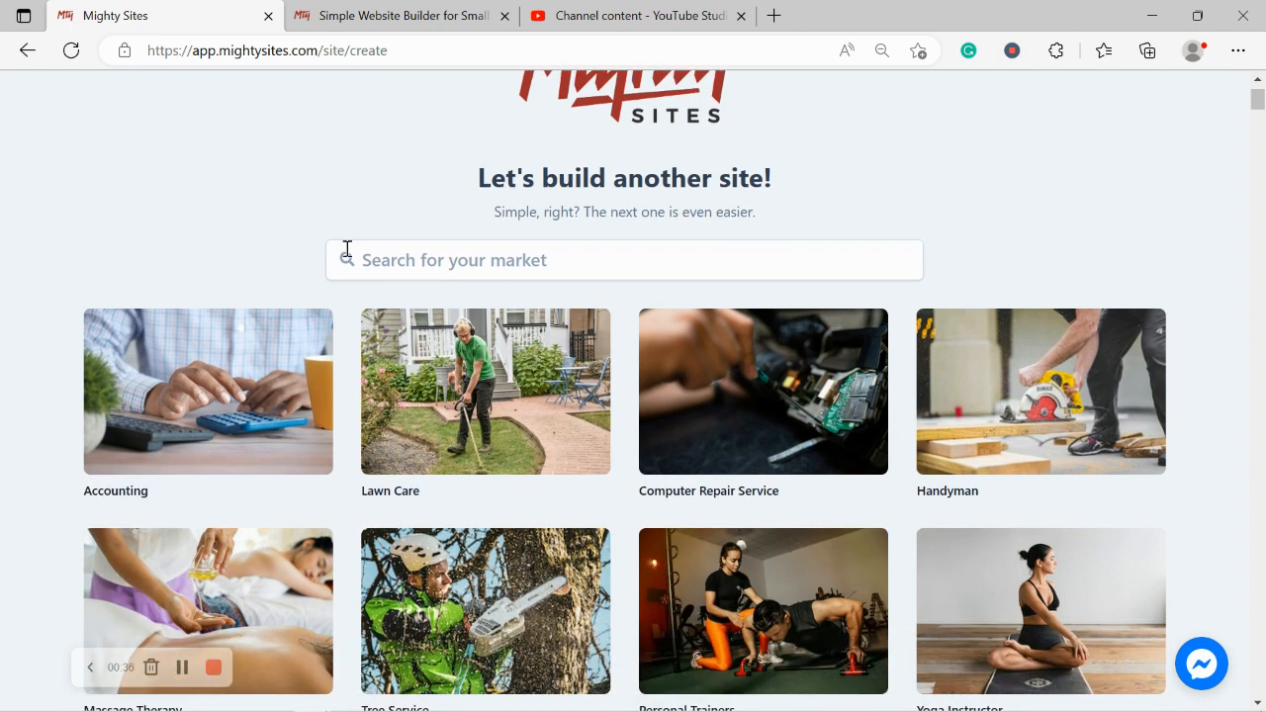
pyautogui.scroll(-5, 342, 295)
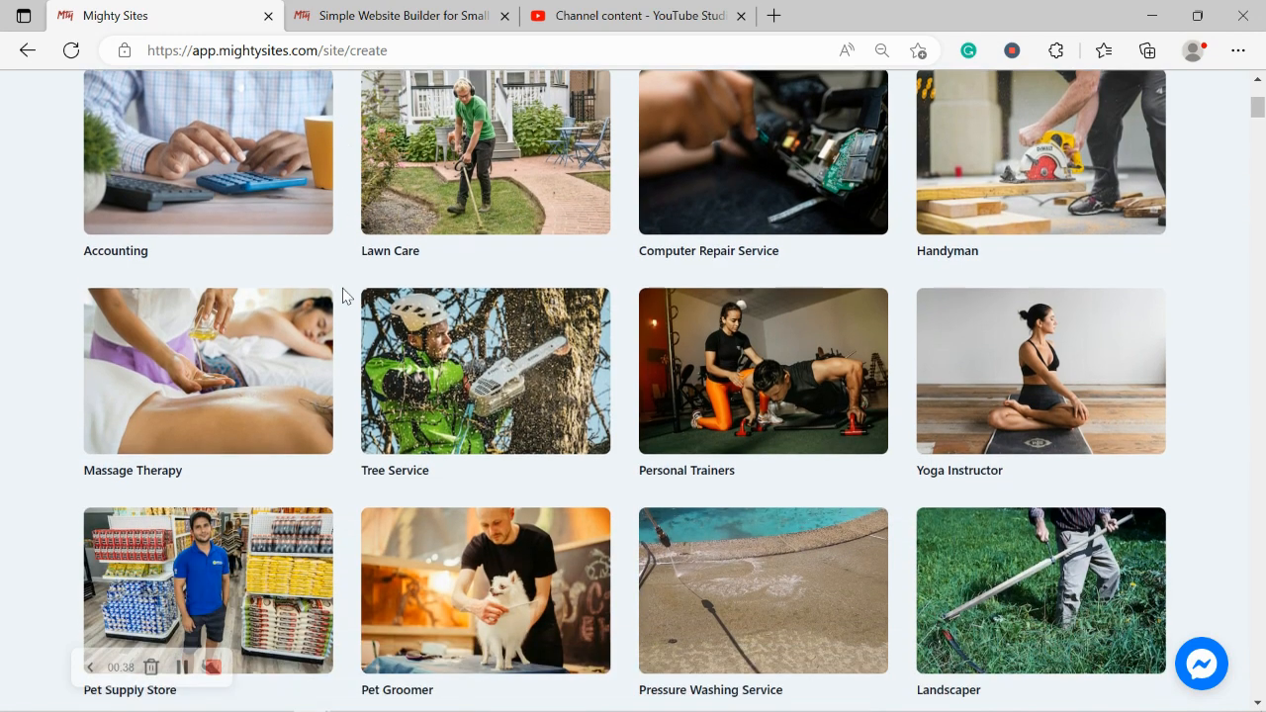
pyautogui.scroll(-5, 342, 294)
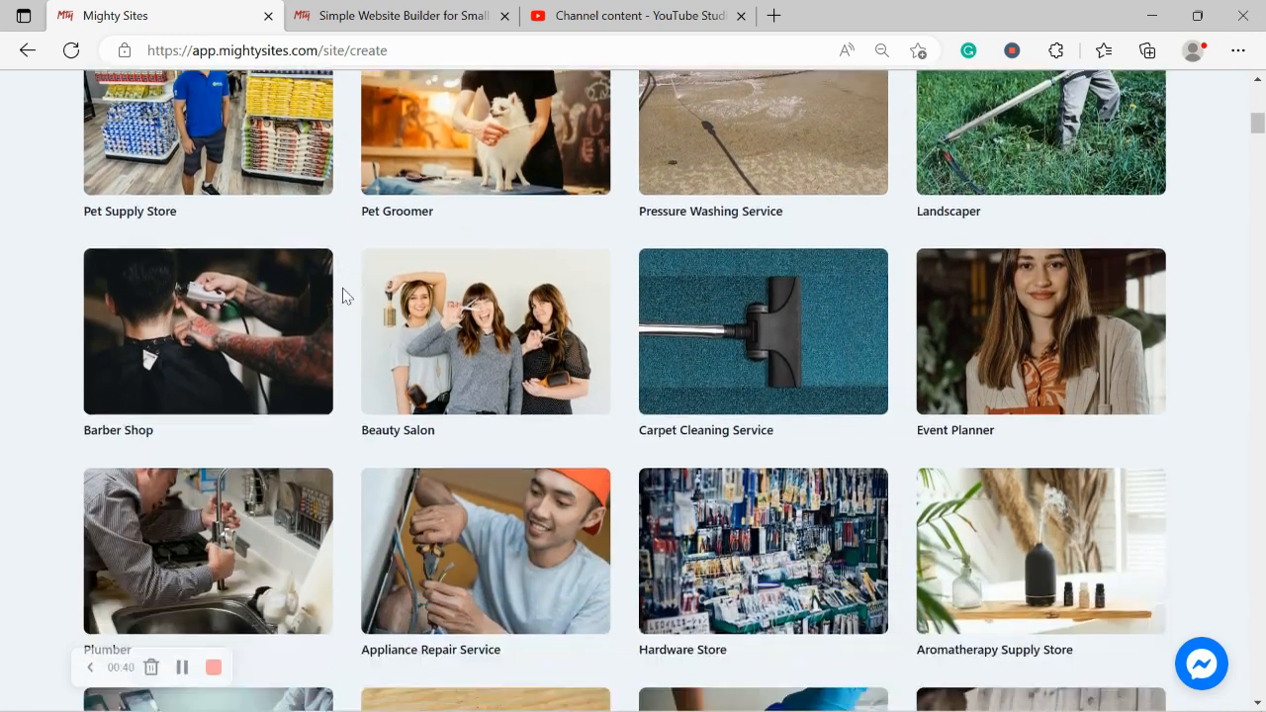
pyautogui.scroll(-1, 342, 295)
pyautogui.scroll(3, 342, 295)
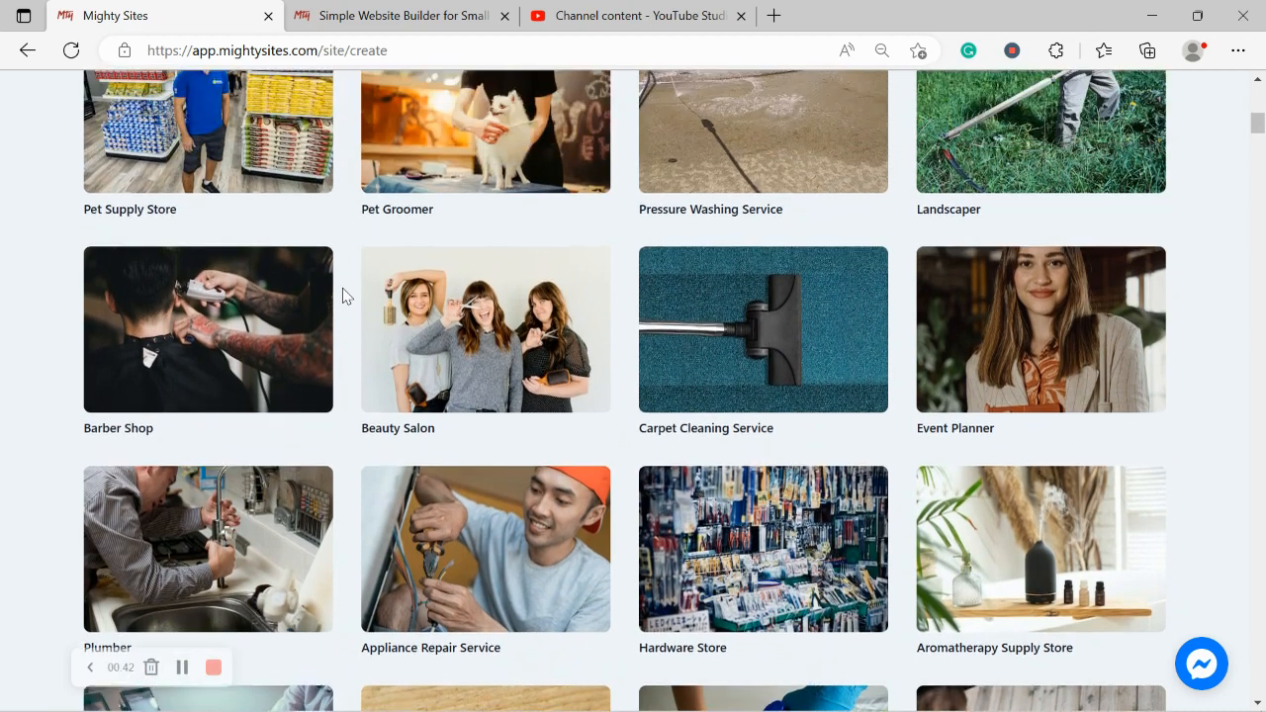
pyautogui.scroll(7, 343, 294)
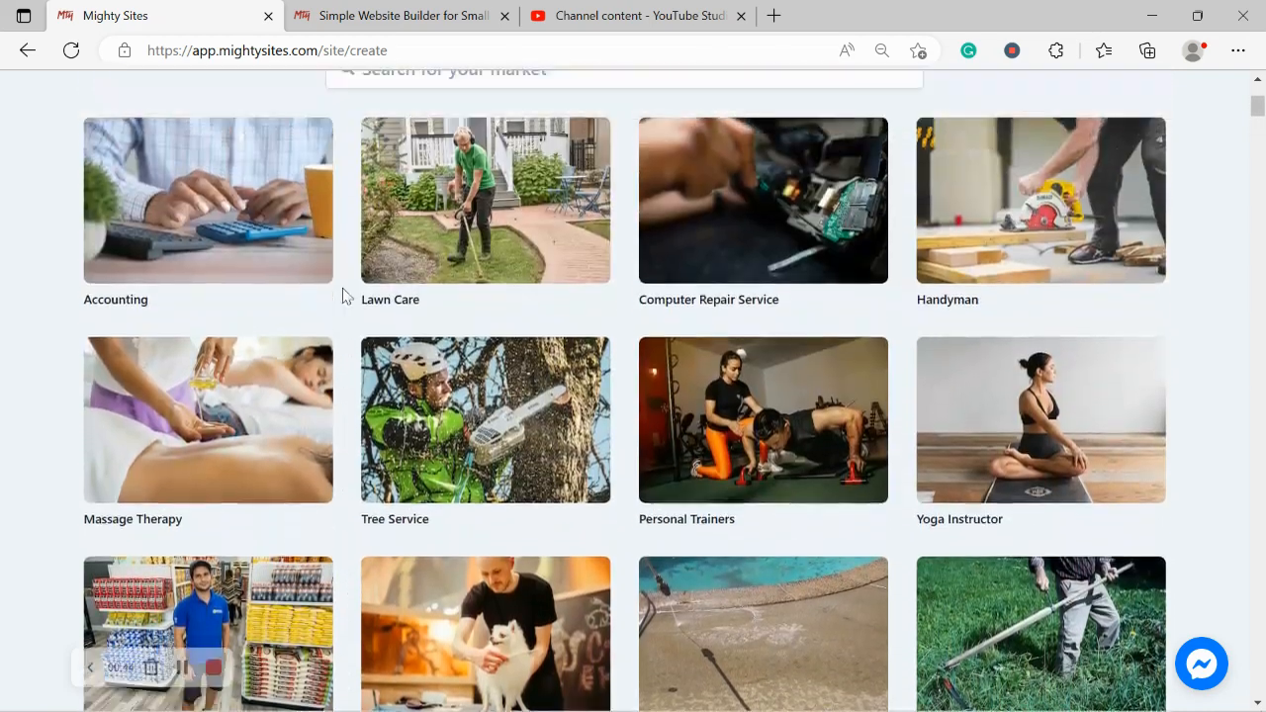
pyautogui.scroll(2, 342, 294)
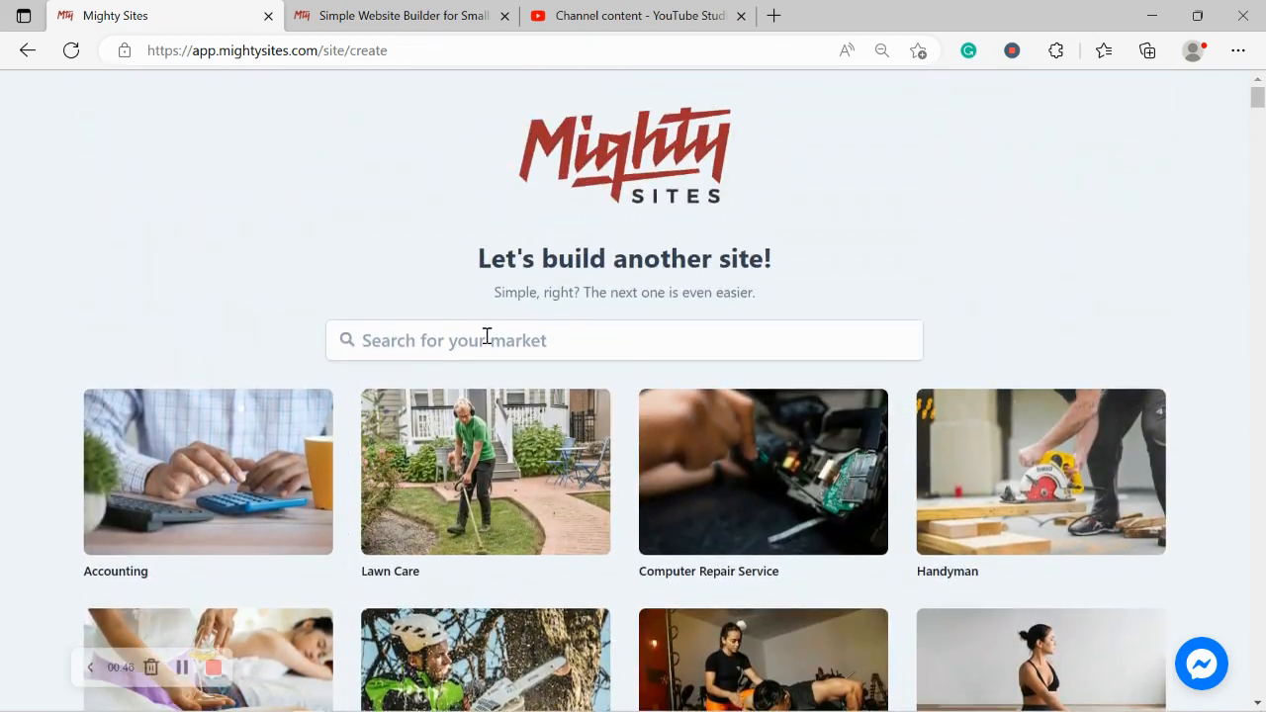
# Step: Search the markets for 'fishing st'
pyautogui.click(486, 336)
pyautogui.write('fish ')
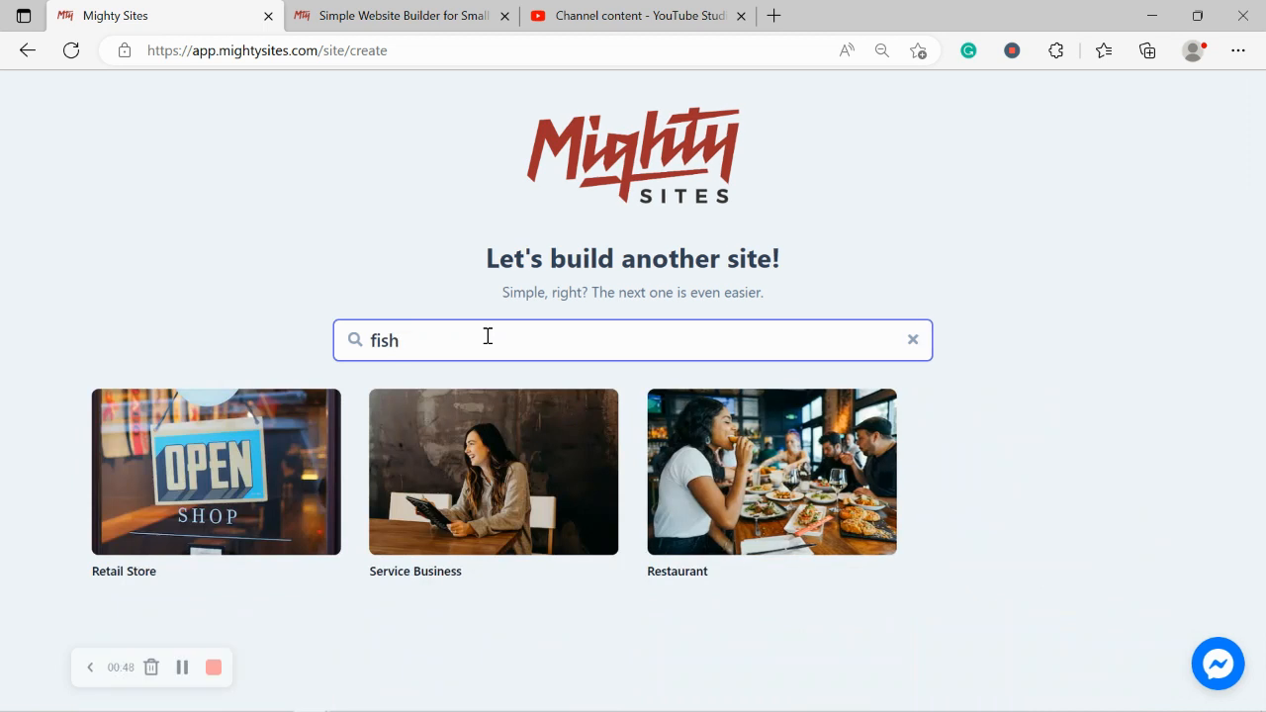
pyautogui.write('s')
pyautogui.press('BackSpace')
pyautogui.press('BackSpace')
pyautogui.write('ing st')
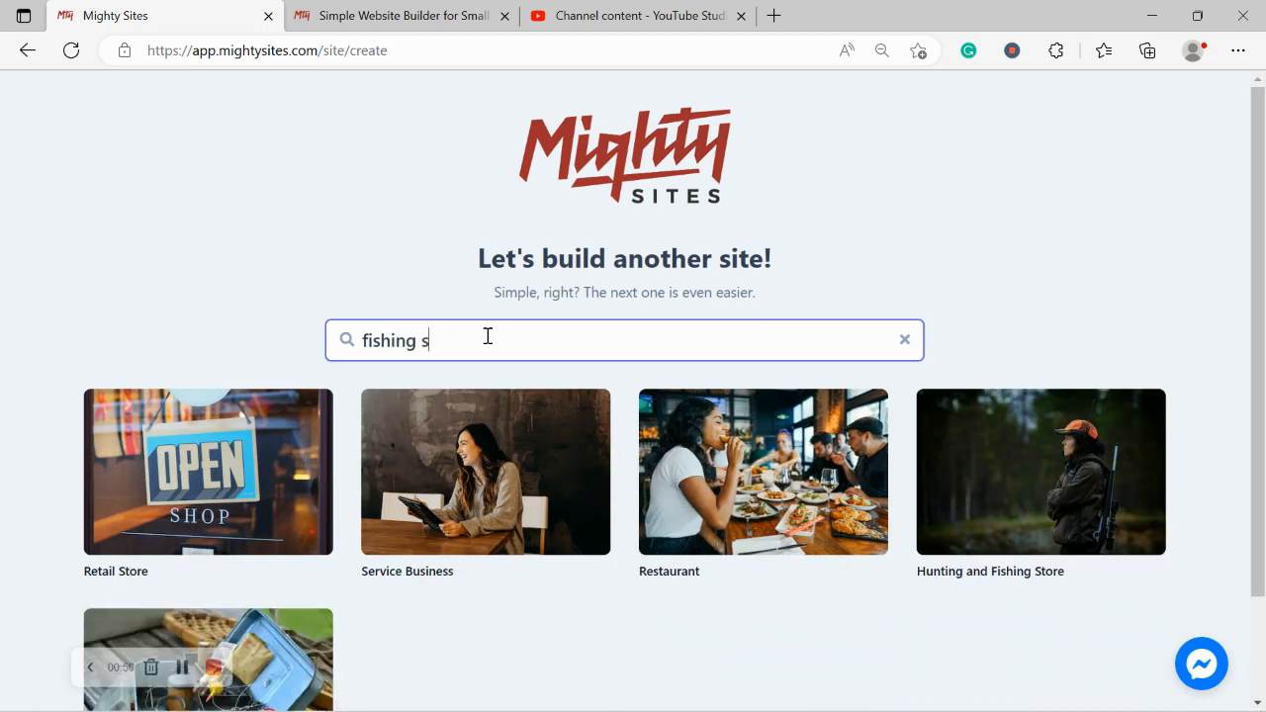
pyautogui.scroll(-1, 693, 445)
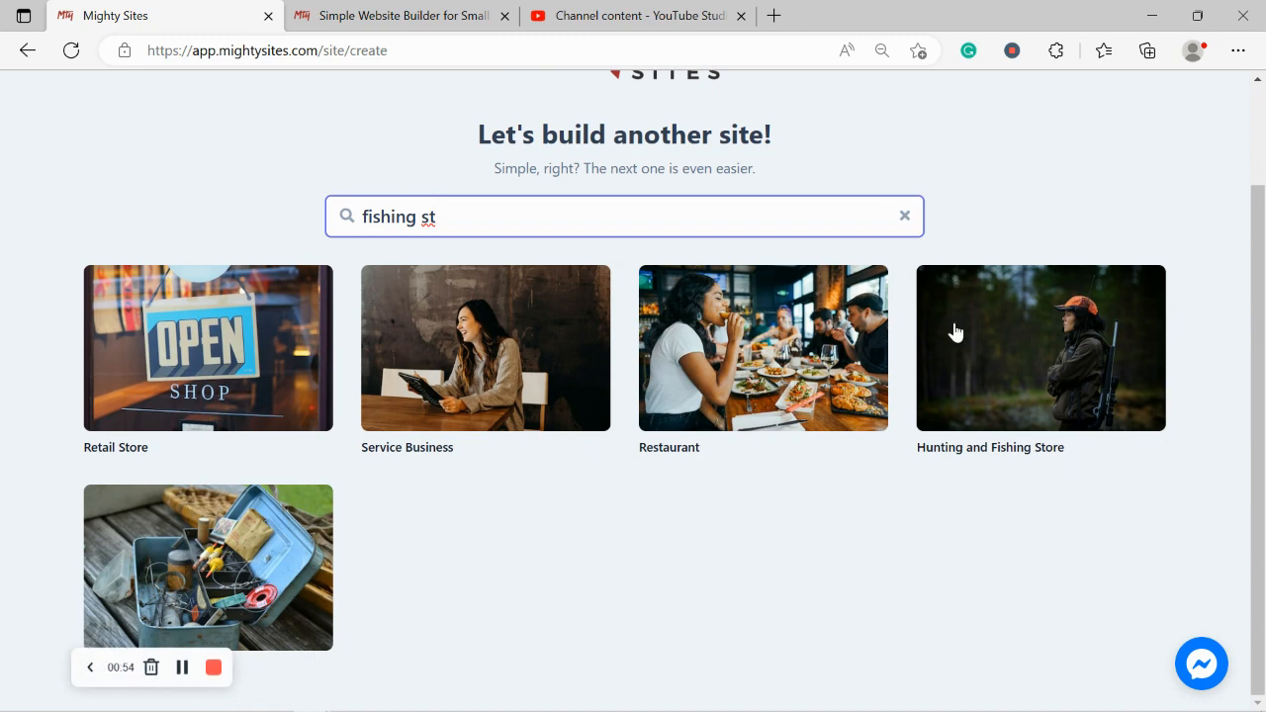
# Step: Choose the tackle-box market and enter the company name Rochelle's Fishing and Tackle
pyautogui.click(223, 556)
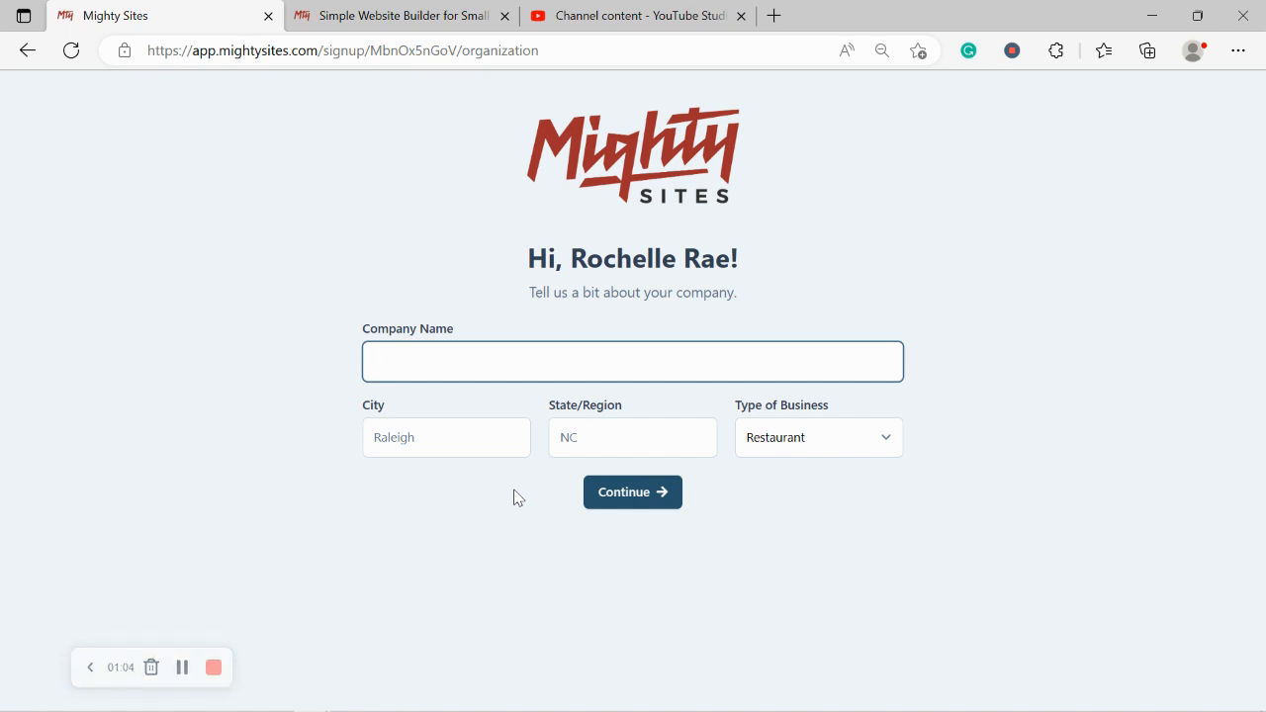
pyautogui.write('Rochdelle')
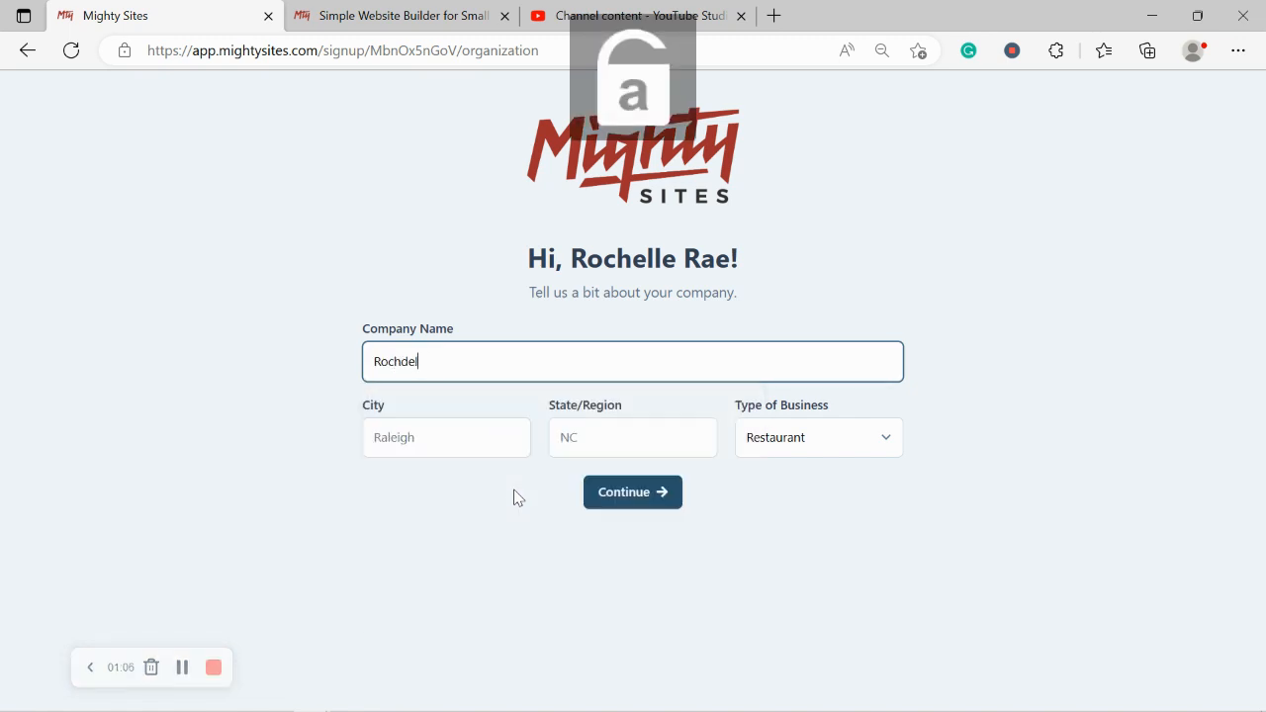
pyautogui.press('BackSpace')
pyautogui.press('BackSpace')
pyautogui.press('BackSpace')
pyautogui.write("elle's D")
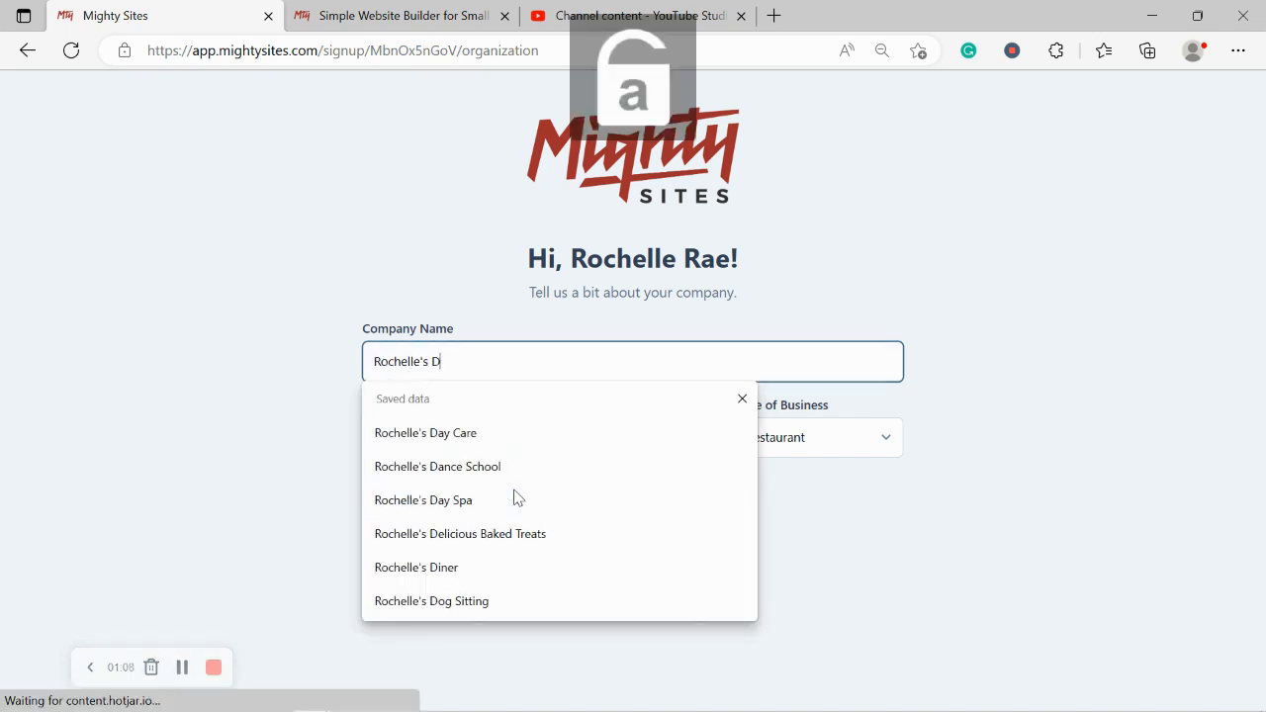
pyautogui.press('BackSpace')
pyautogui.write('Fishin g')
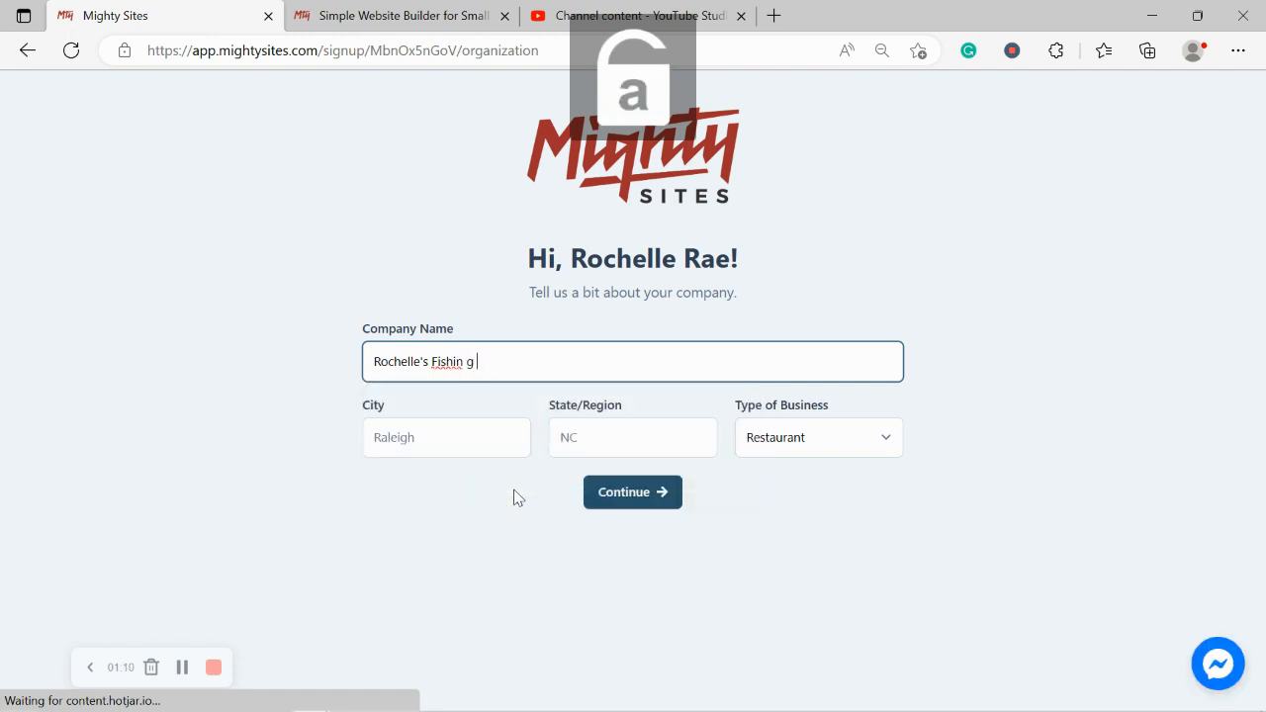
pyautogui.press('BackSpace')
pyautogui.press('BackSpace')
pyautogui.write('g and ')
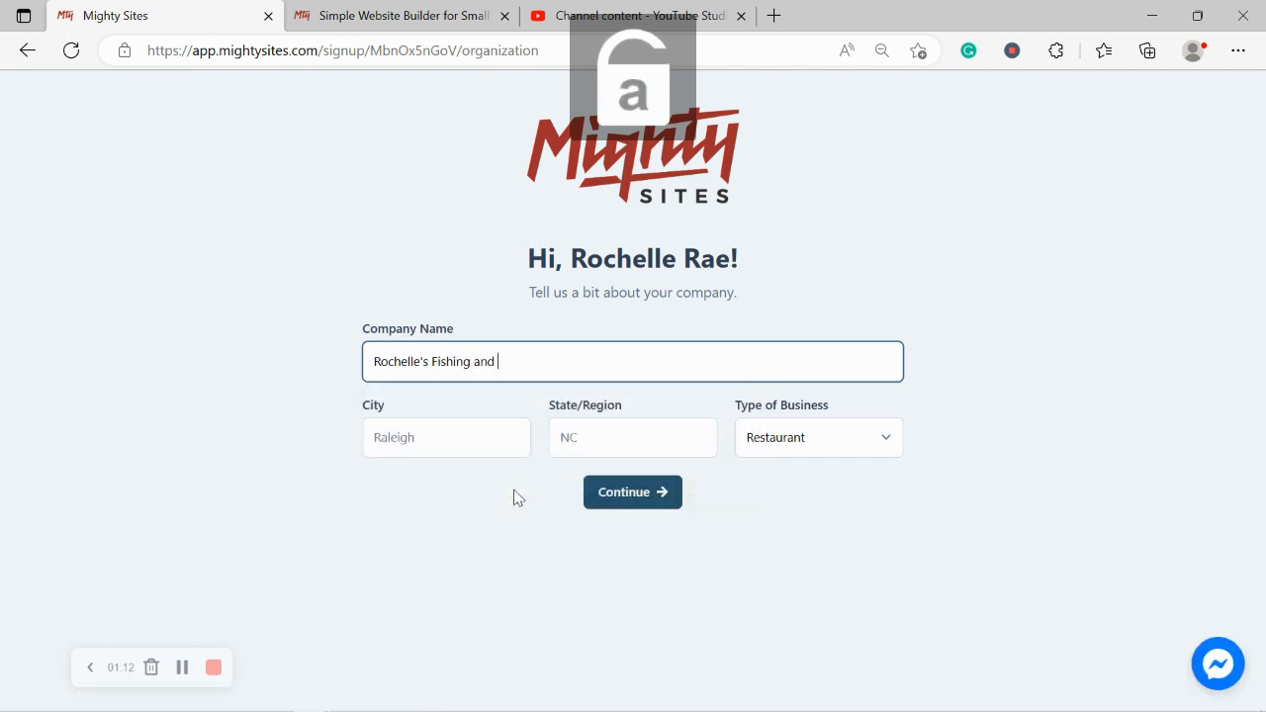
pyautogui.write('Tackle')
# Step: Set city Denver, state Colorado and business type Retail, then continue
pyautogui.click(446, 427)
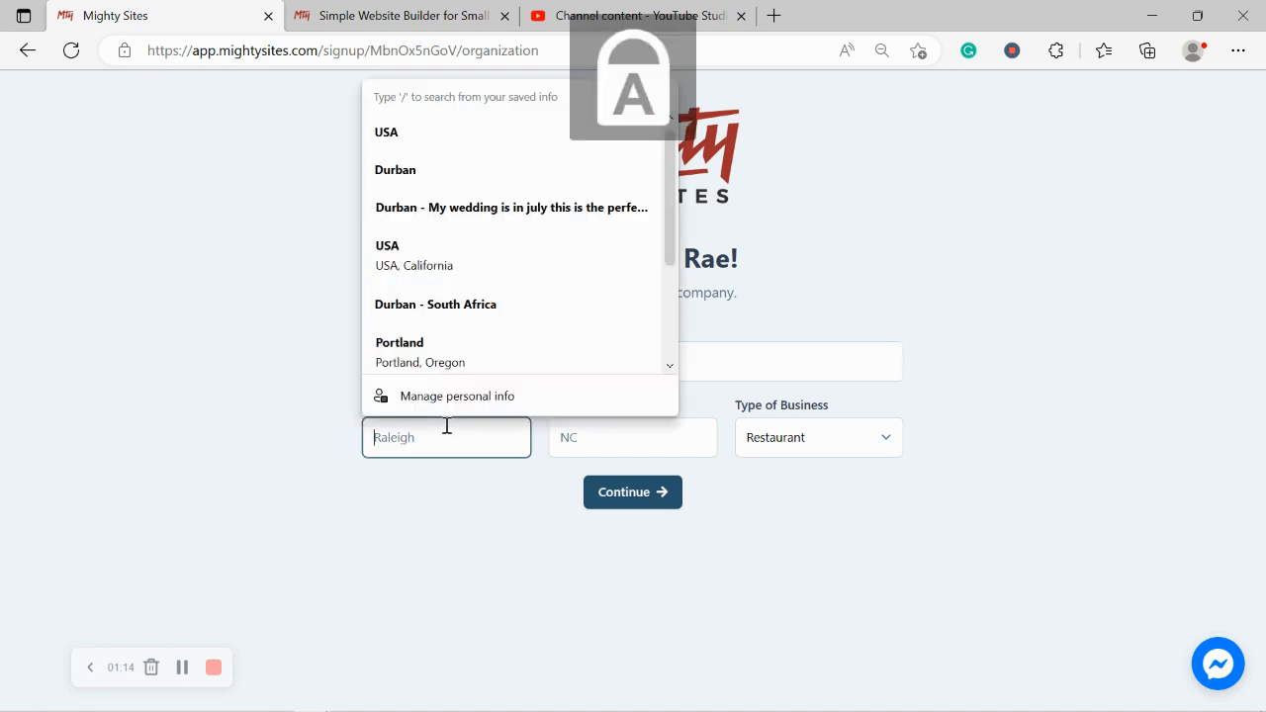
pyautogui.write('Denver')
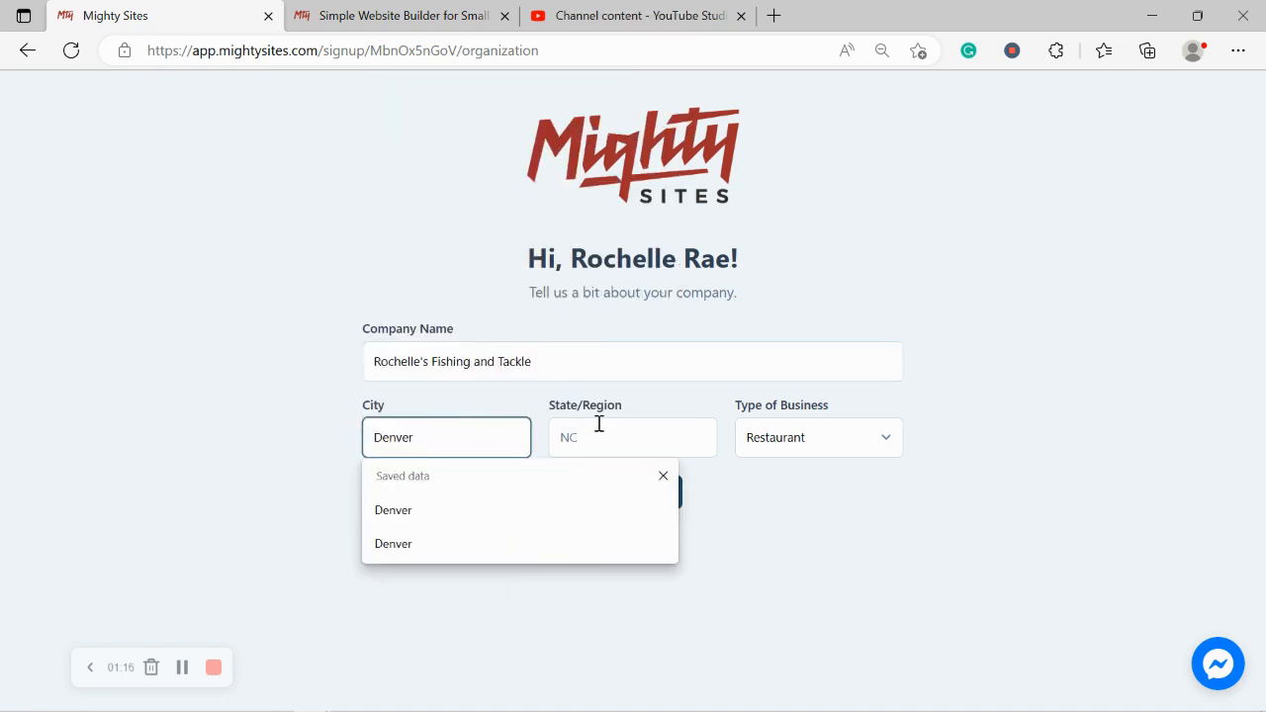
pyautogui.click(599, 423)
pyautogui.write('Colorado')
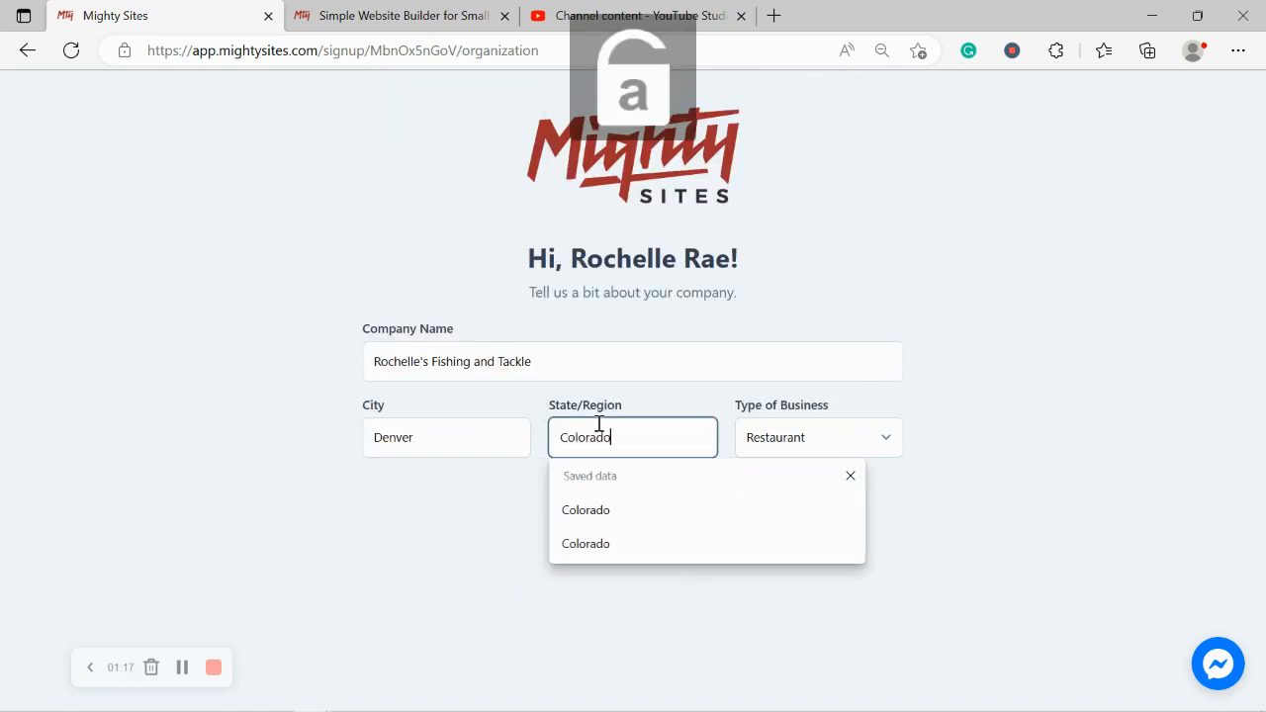
pyautogui.click(1109, 355)
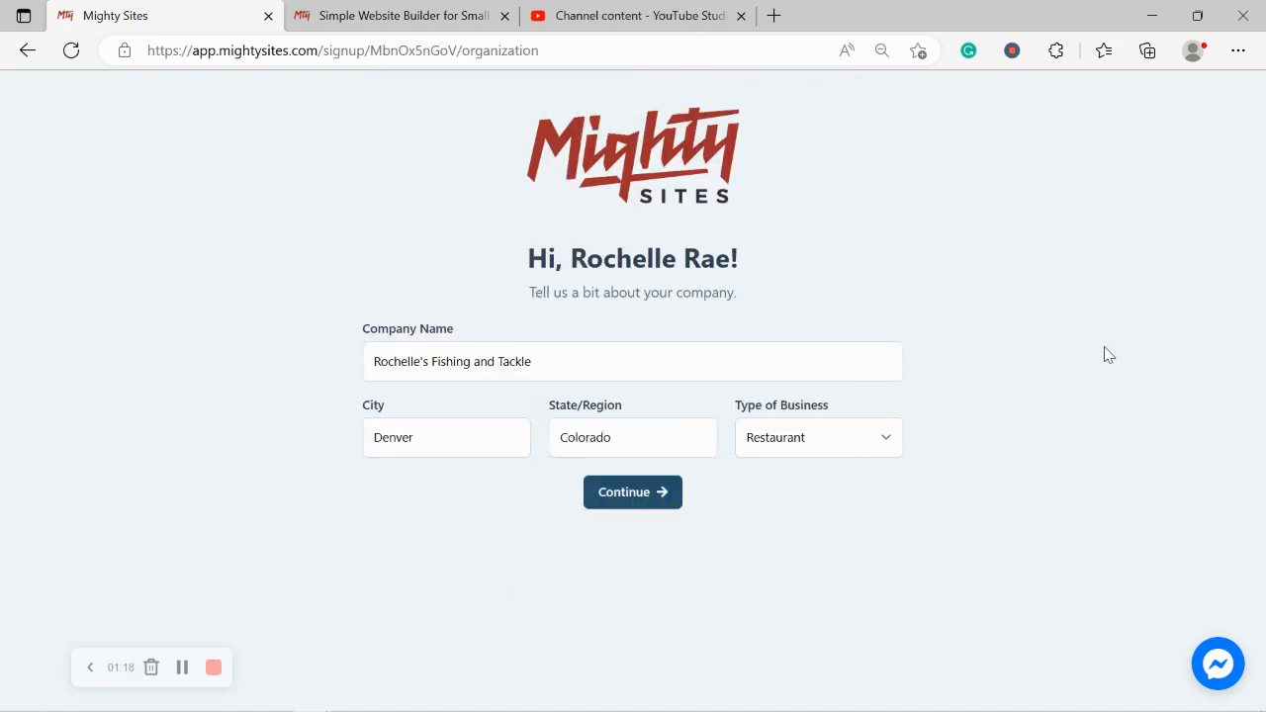
pyautogui.click(830, 435)
pyautogui.click(790, 489)
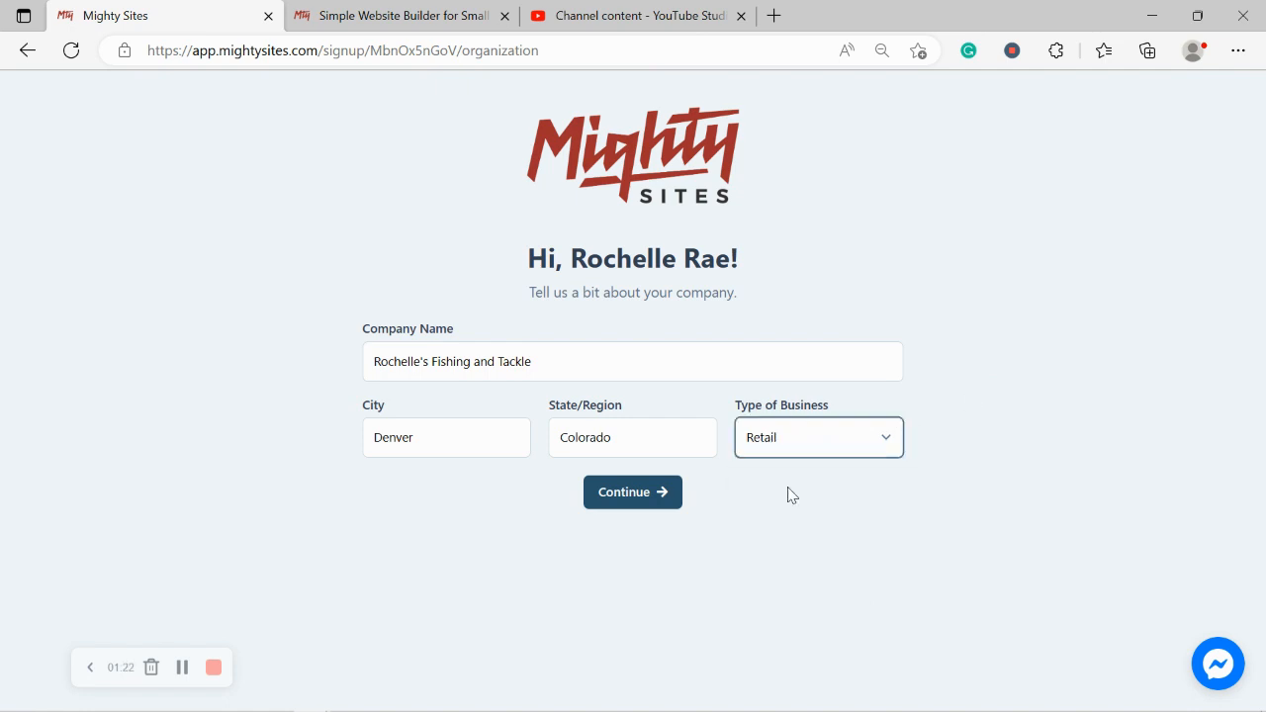
pyautogui.click(591, 496)
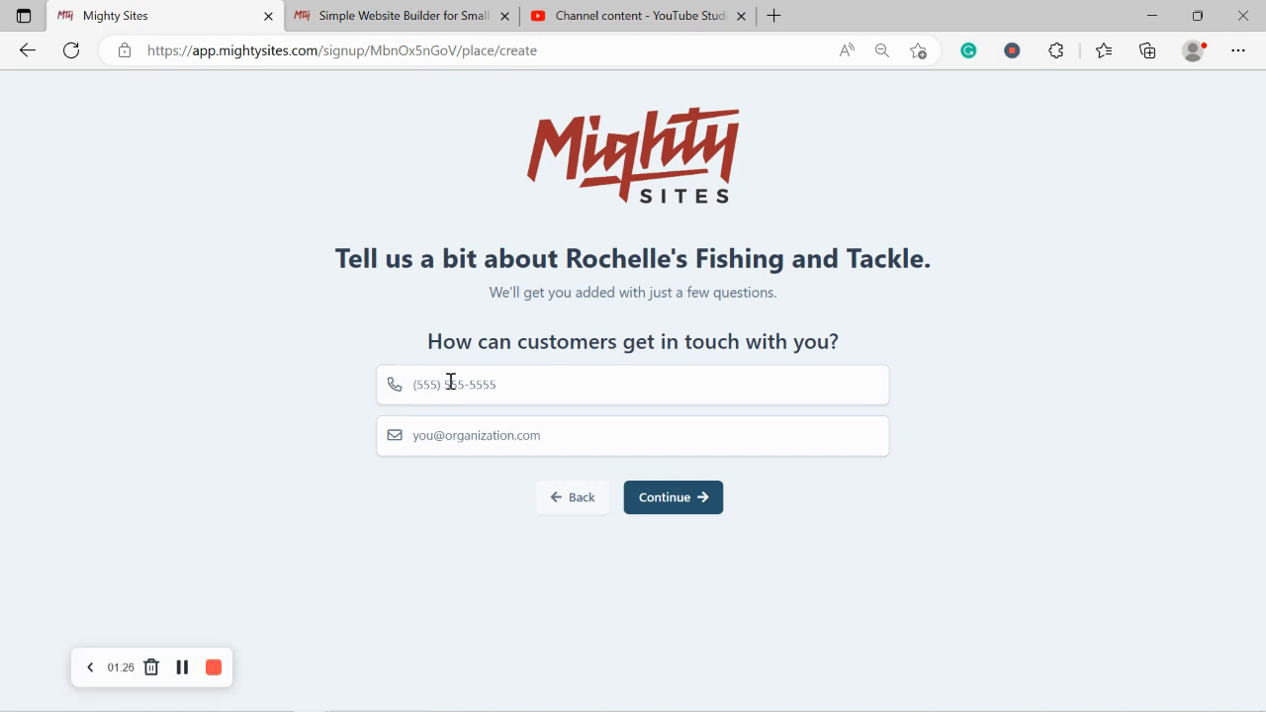
# Step: Enter the business phone number and contact e-mail, then continue
pyautogui.click(450, 381)
pyautogui.write('575-4933')
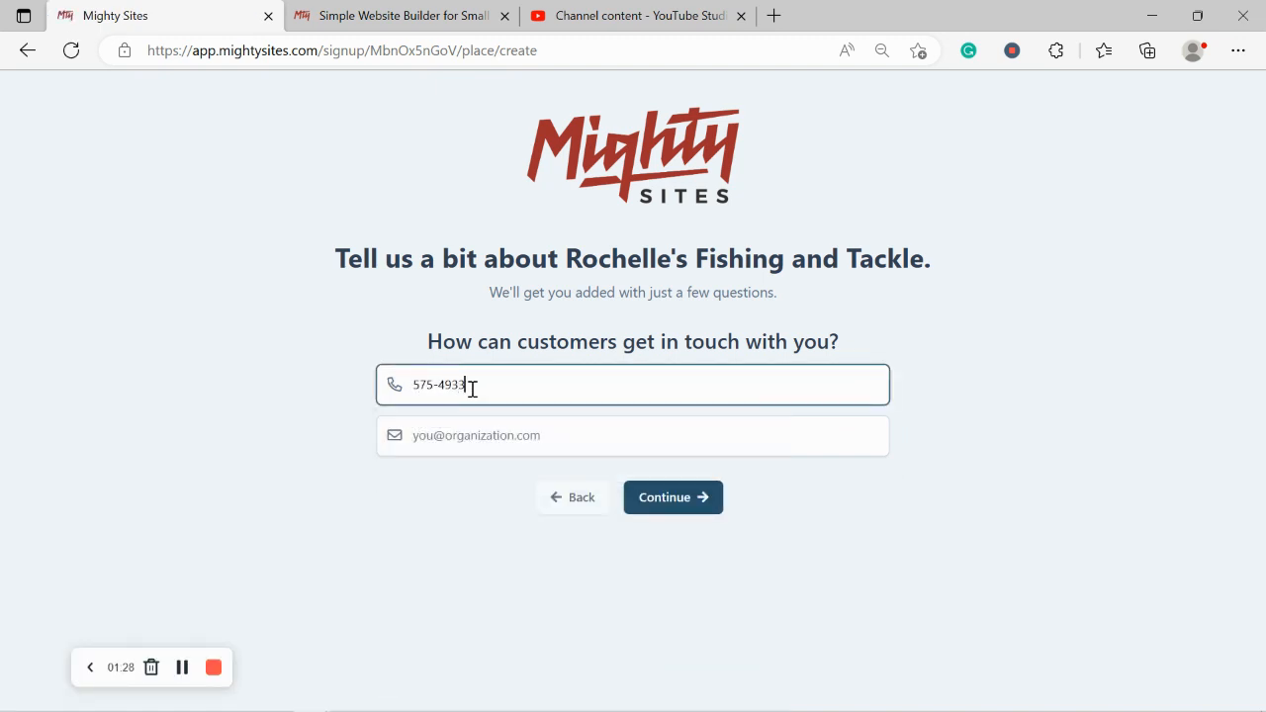
pyautogui.click(509, 432)
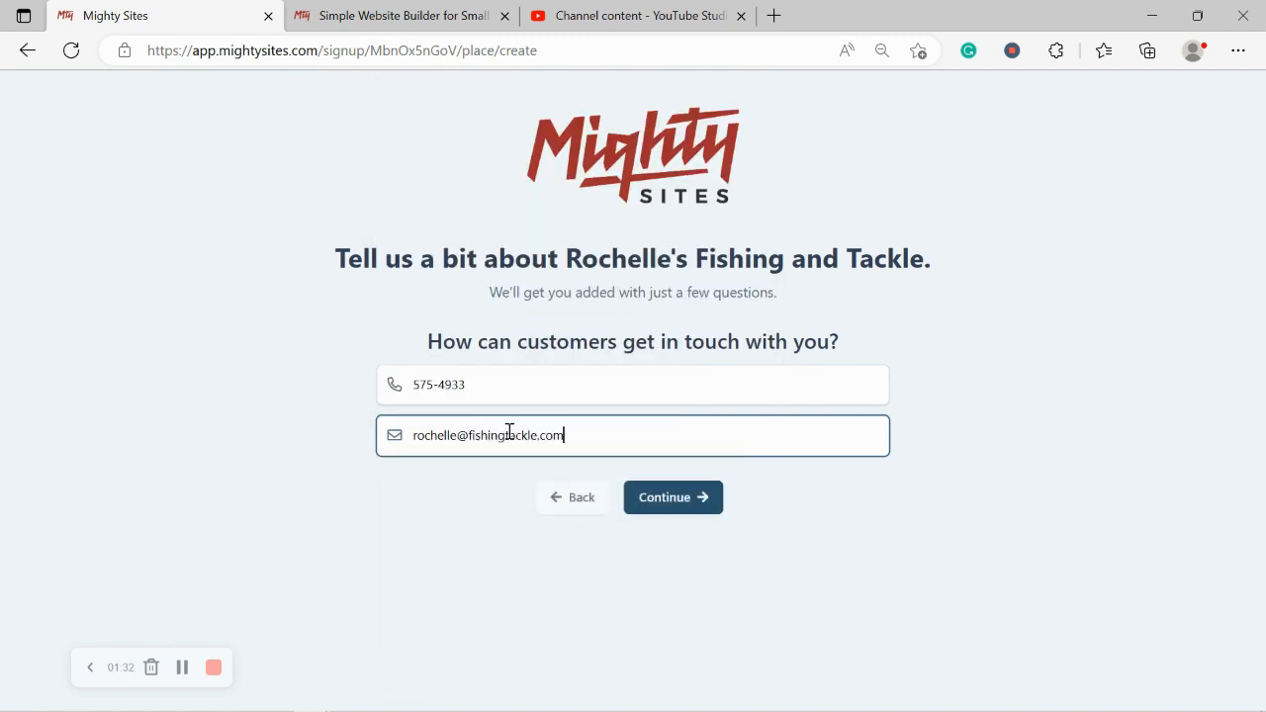
pyautogui.click(675, 497)
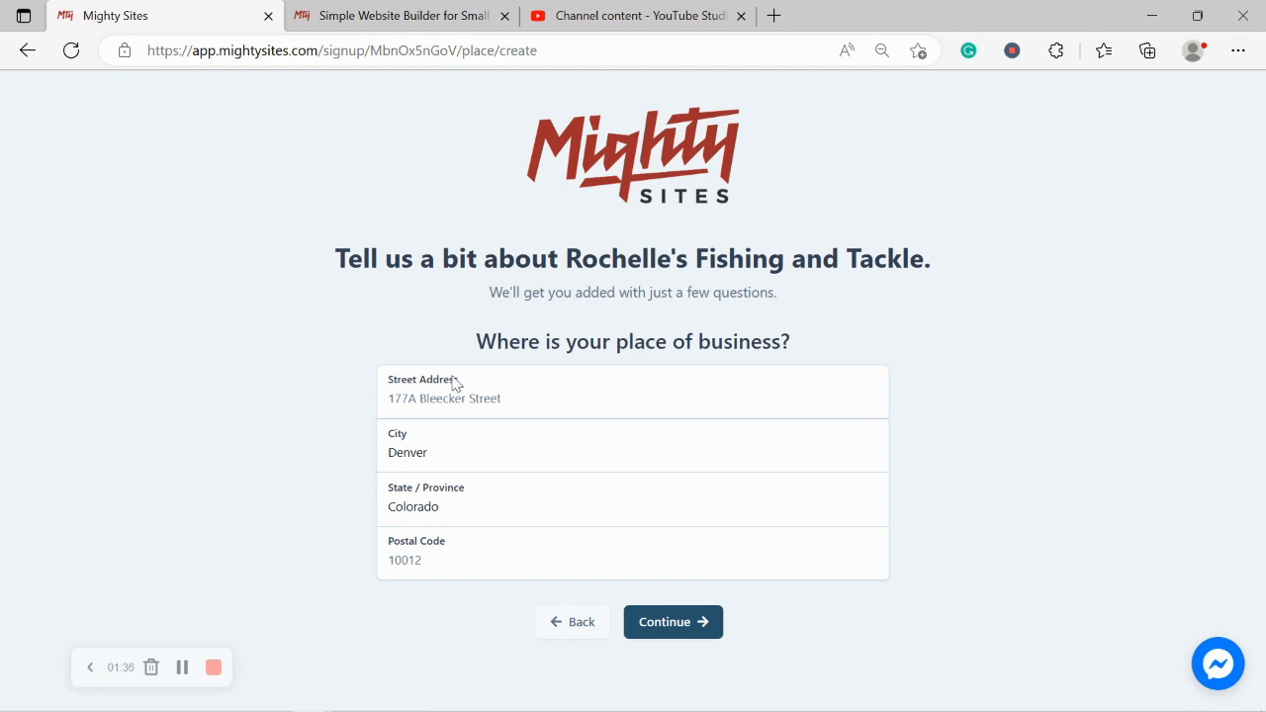
# Step: Enter the shop's street address and postal code, then continue
pyautogui.click(464, 404)
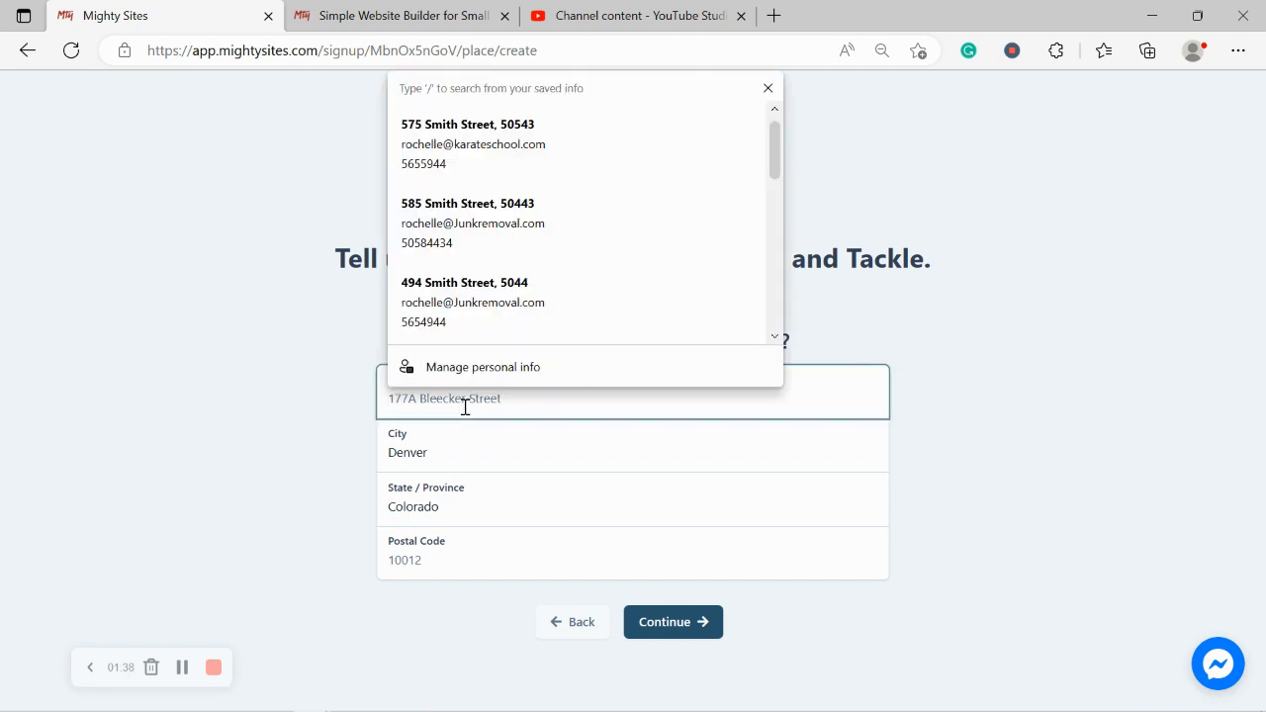
pyautogui.press('capslock')
pyautogui.press('capslock')
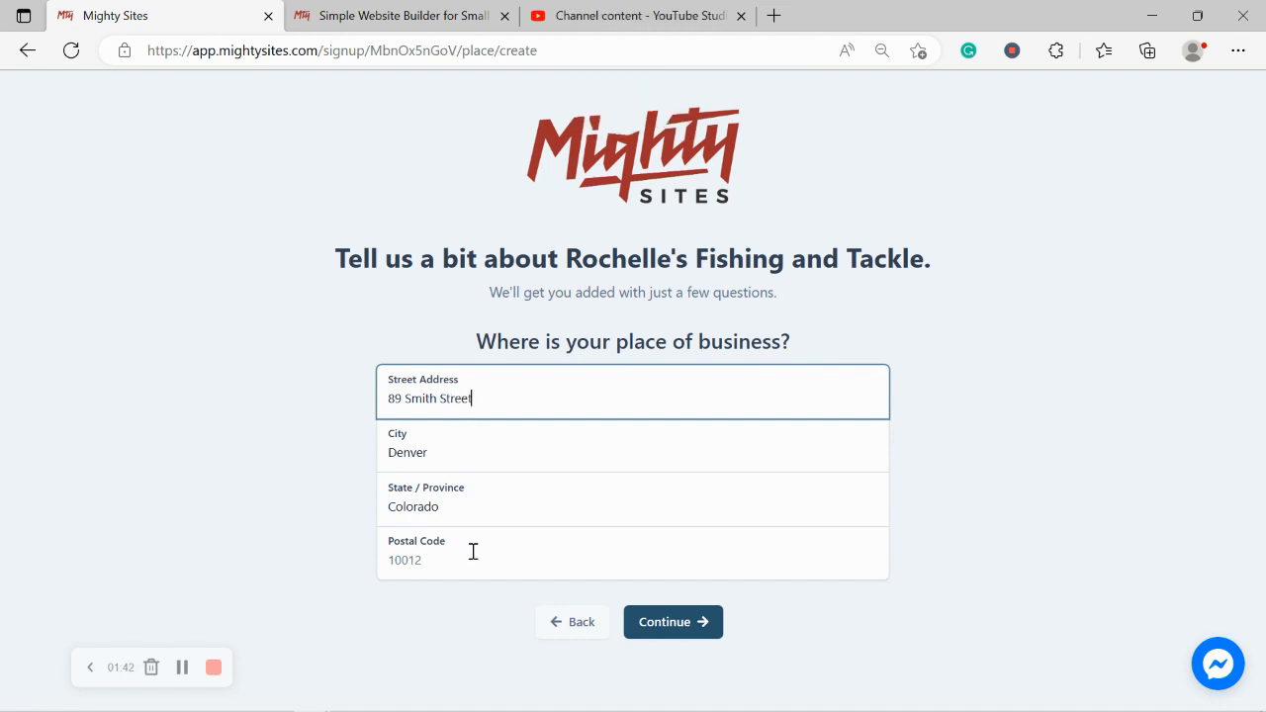
pyautogui.click(473, 551)
pyautogui.write('50443')
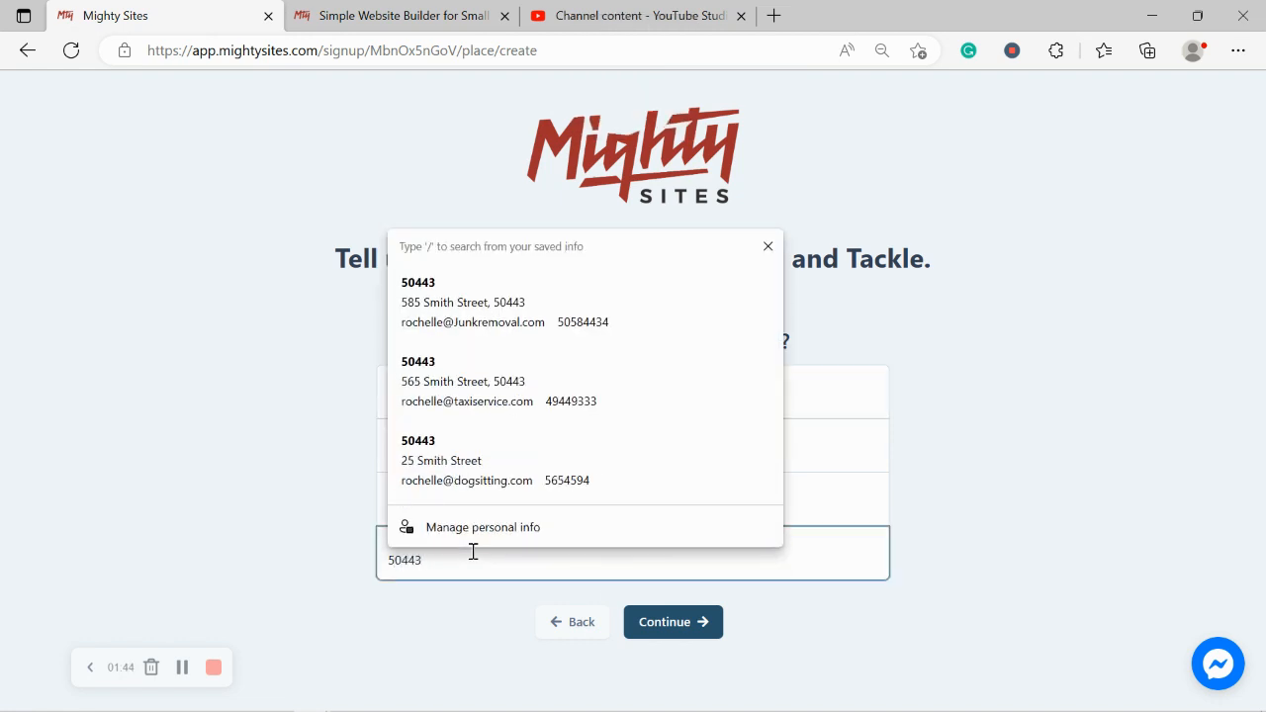
pyautogui.click(670, 631)
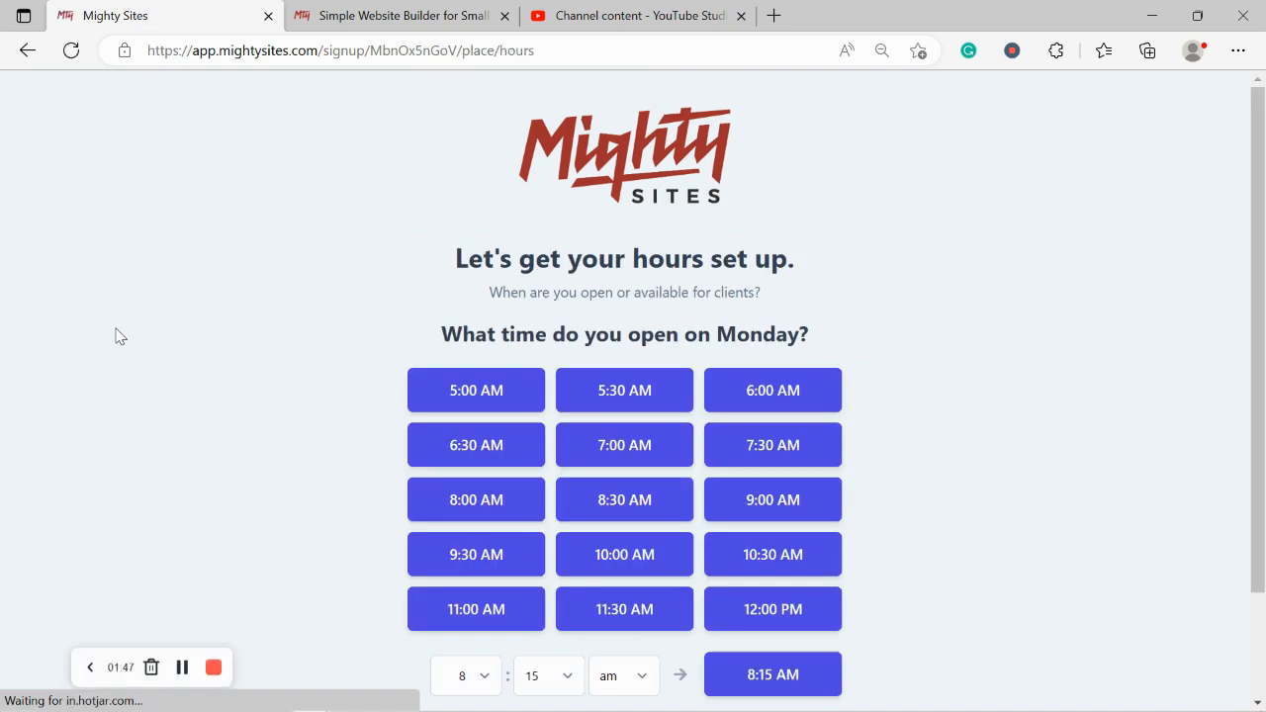
# Step: Set Monday's opening hours to 9:00 AM–5:00 PM
pyautogui.scroll(-2, 115, 336)
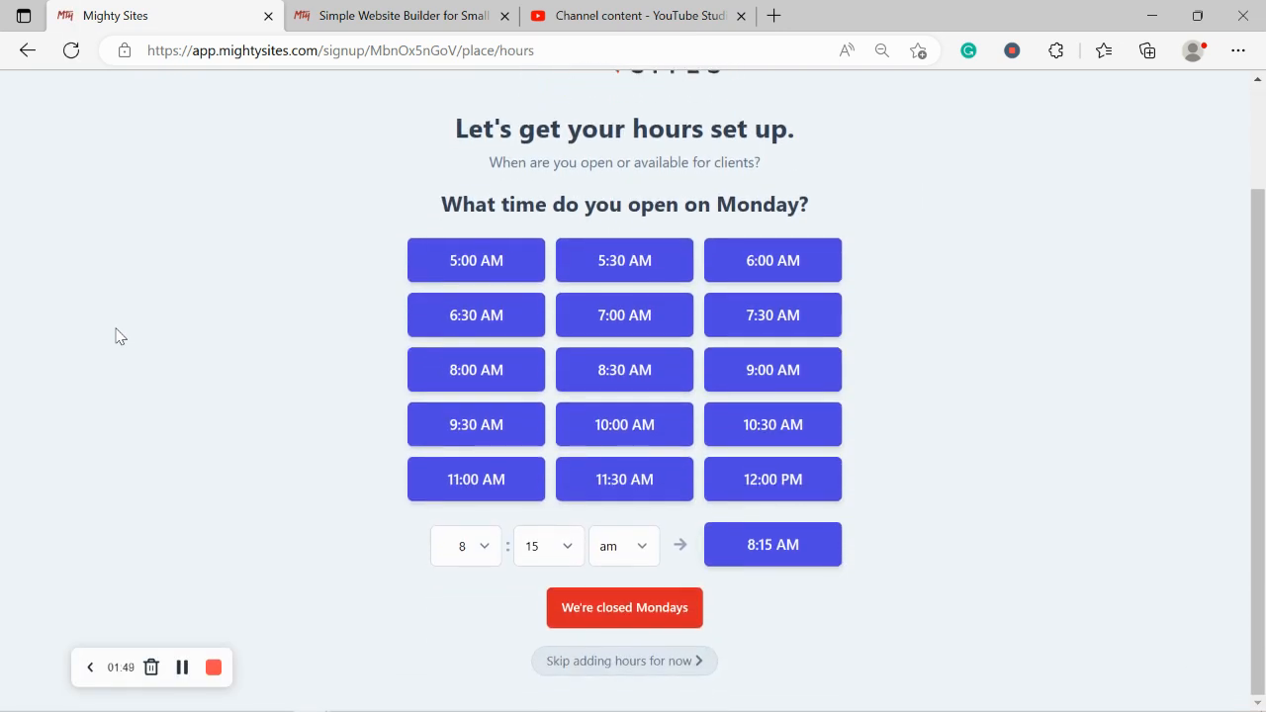
pyautogui.scroll(1, 115, 337)
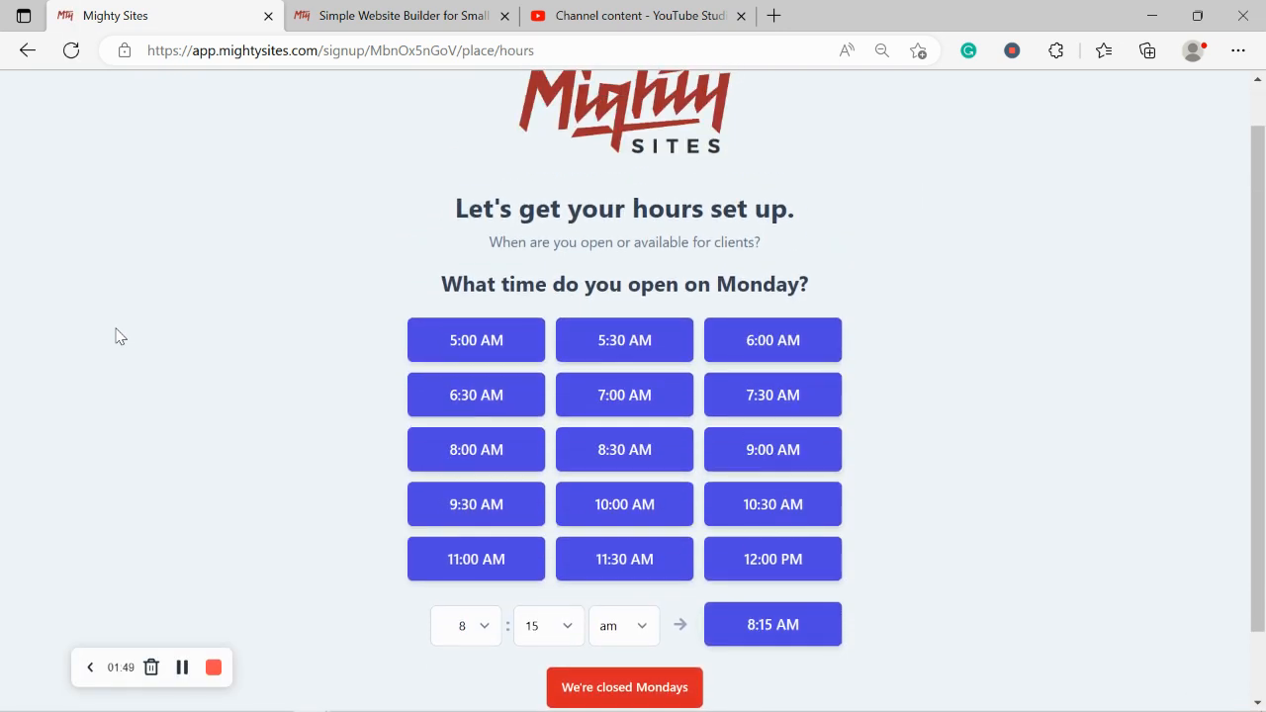
pyautogui.click(772, 464)
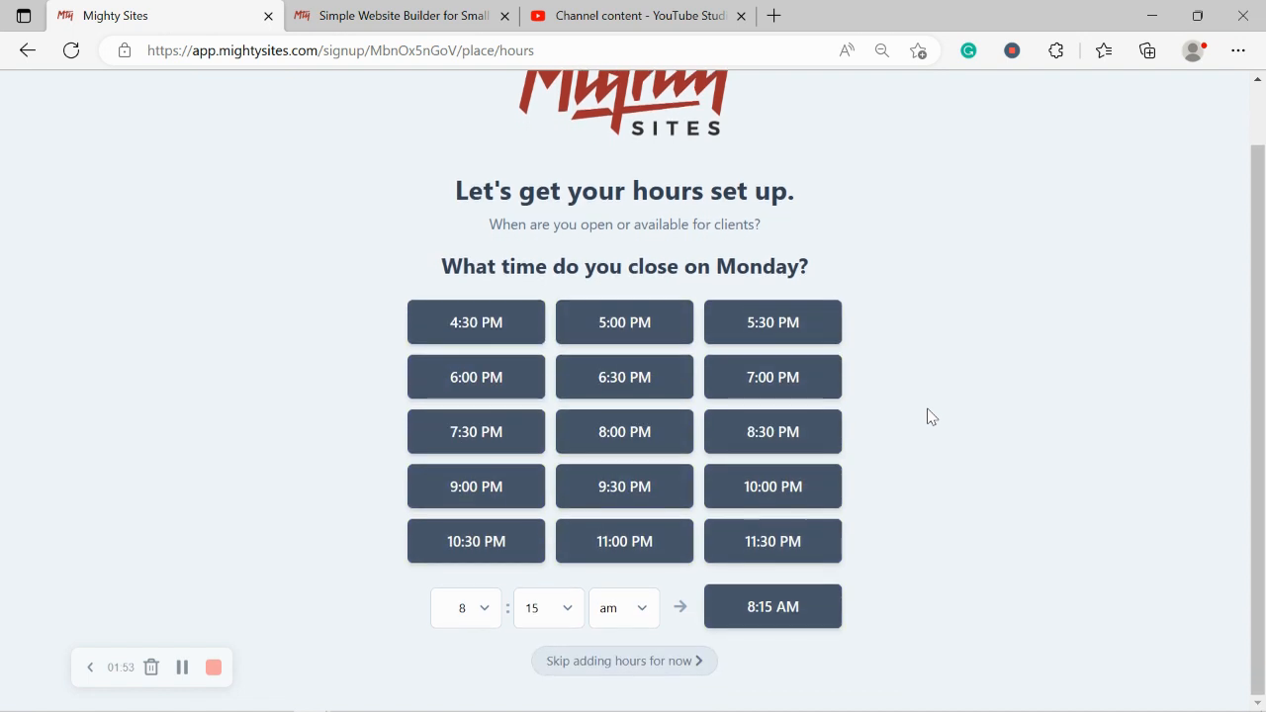
pyautogui.click(624, 325)
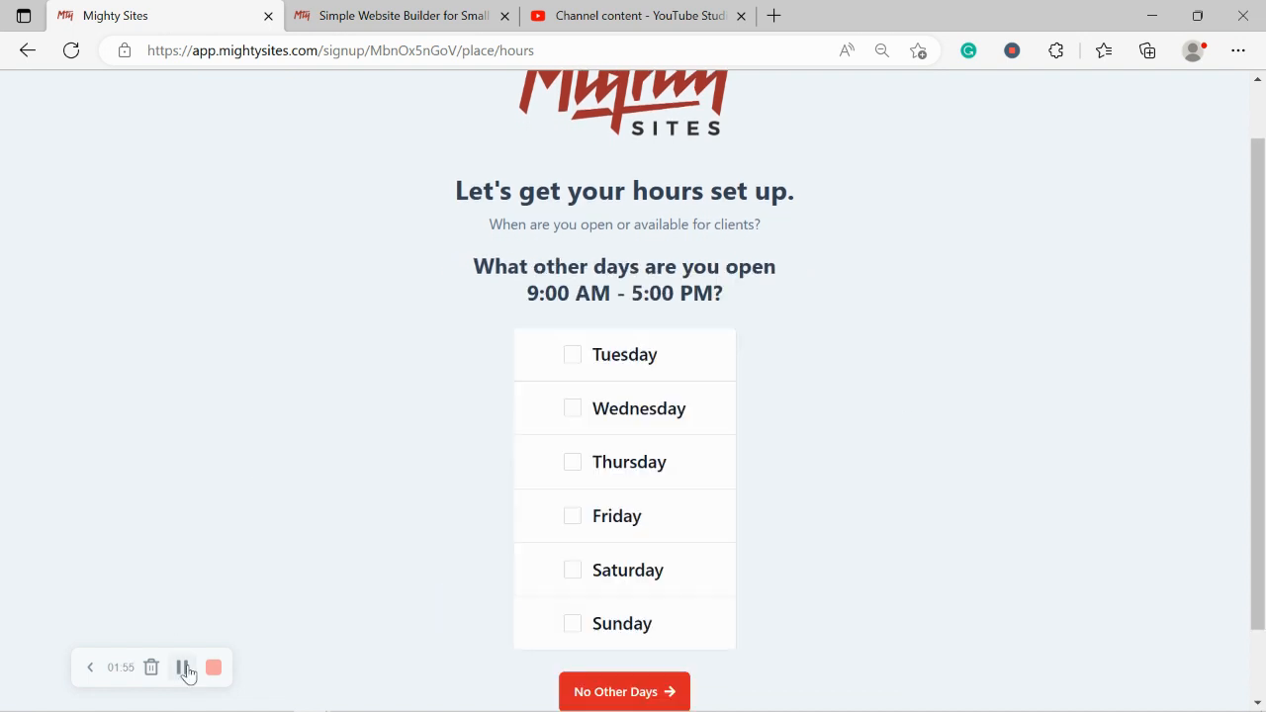
pyautogui.click(184, 668)
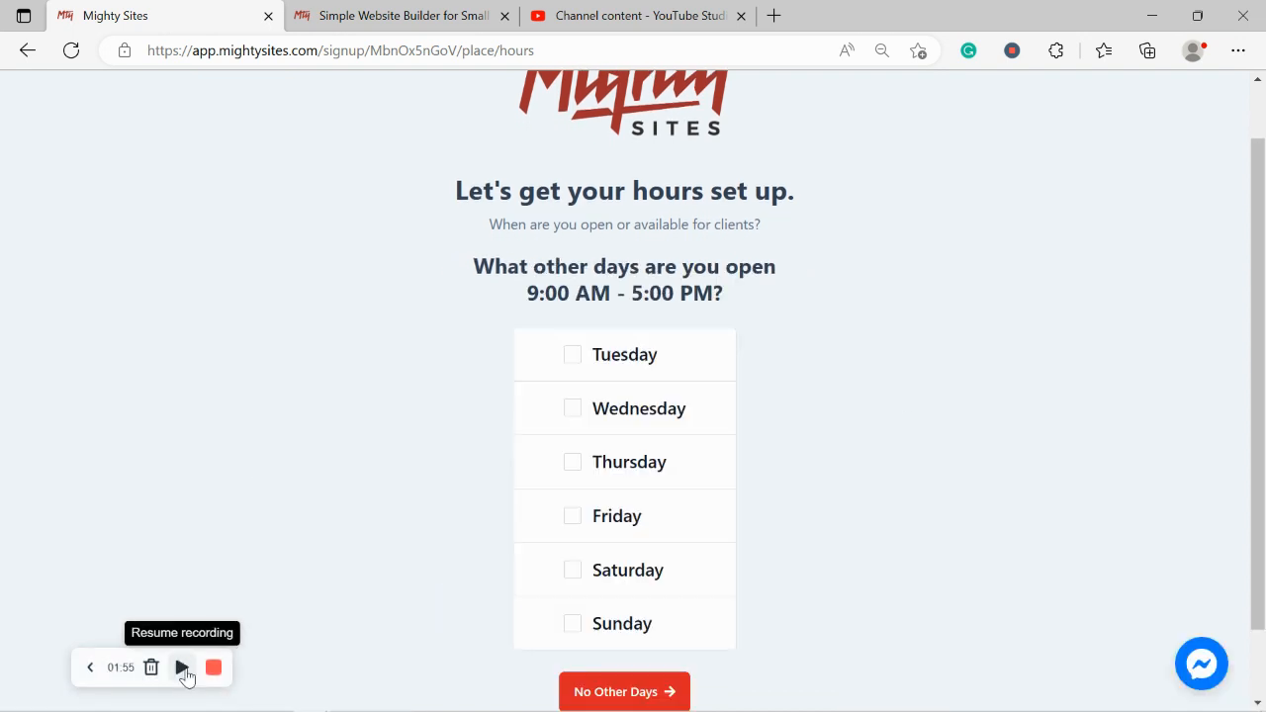
# Step: Open Tuesday through Saturday with the same hours and mark Sundays closed
pyautogui.click(572, 356)
pyautogui.click(572, 411)
pyautogui.click(572, 465)
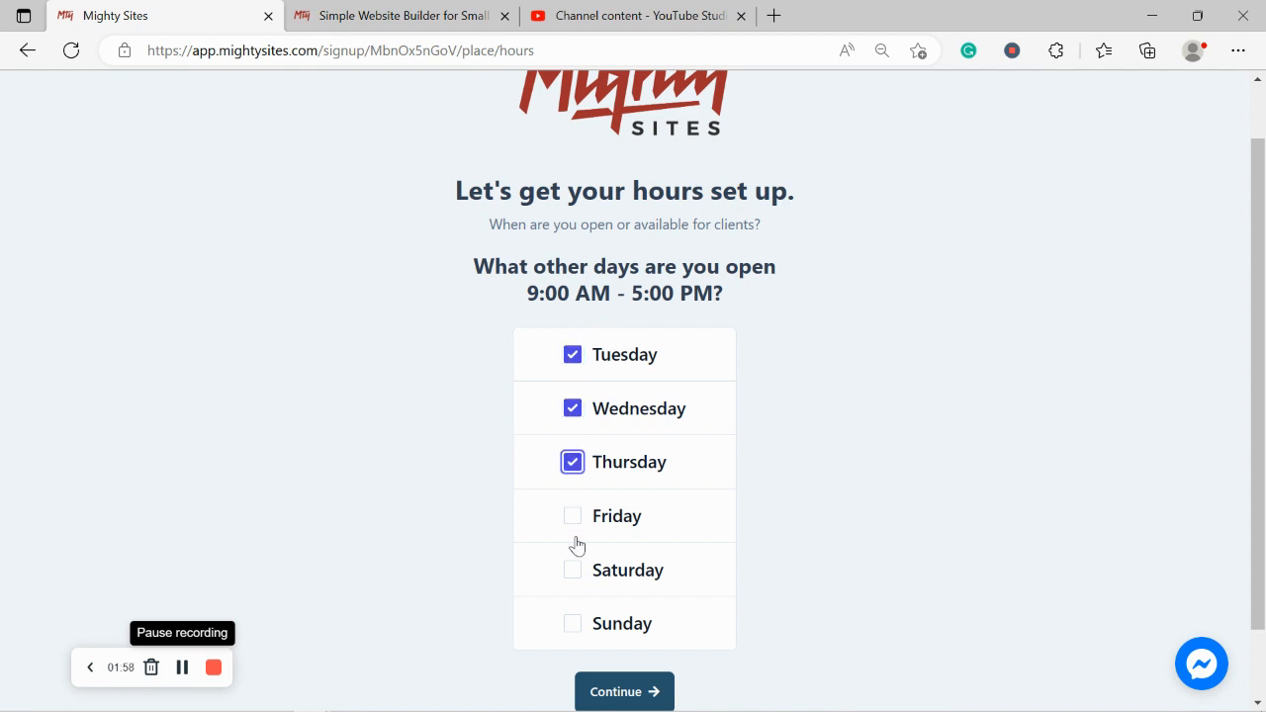
pyautogui.click(572, 515)
pyautogui.click(574, 571)
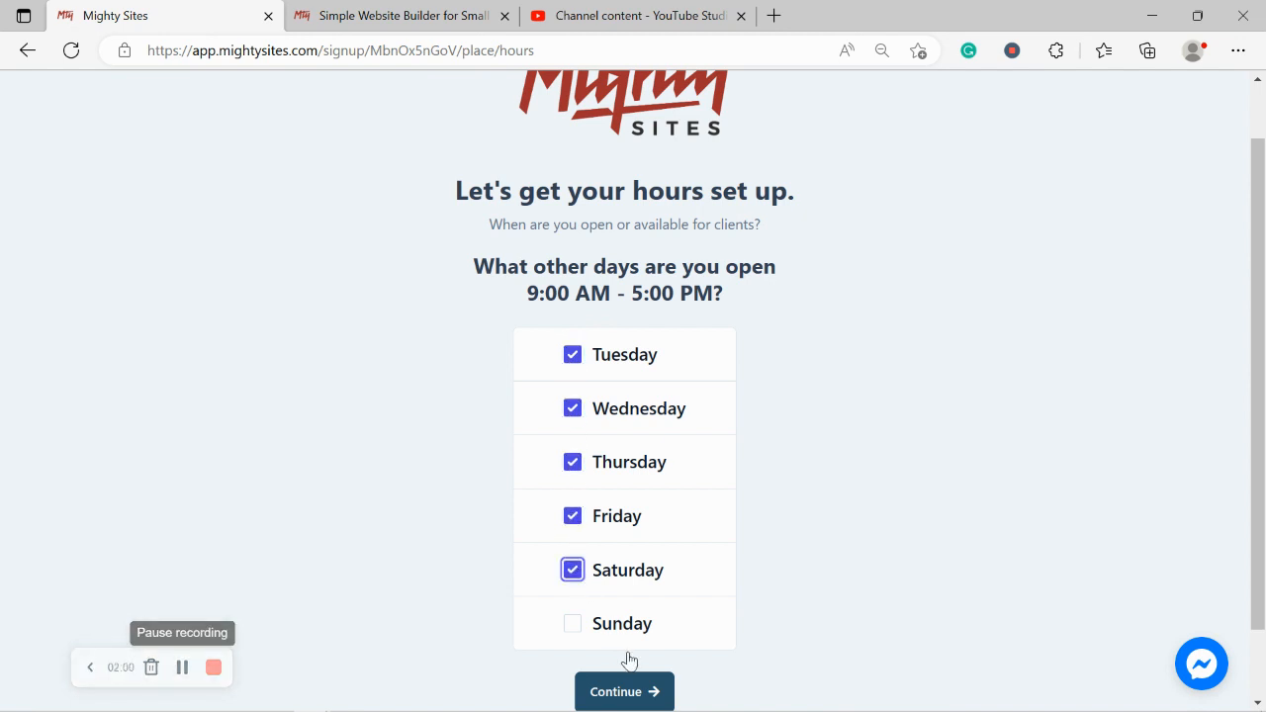
pyautogui.click(659, 692)
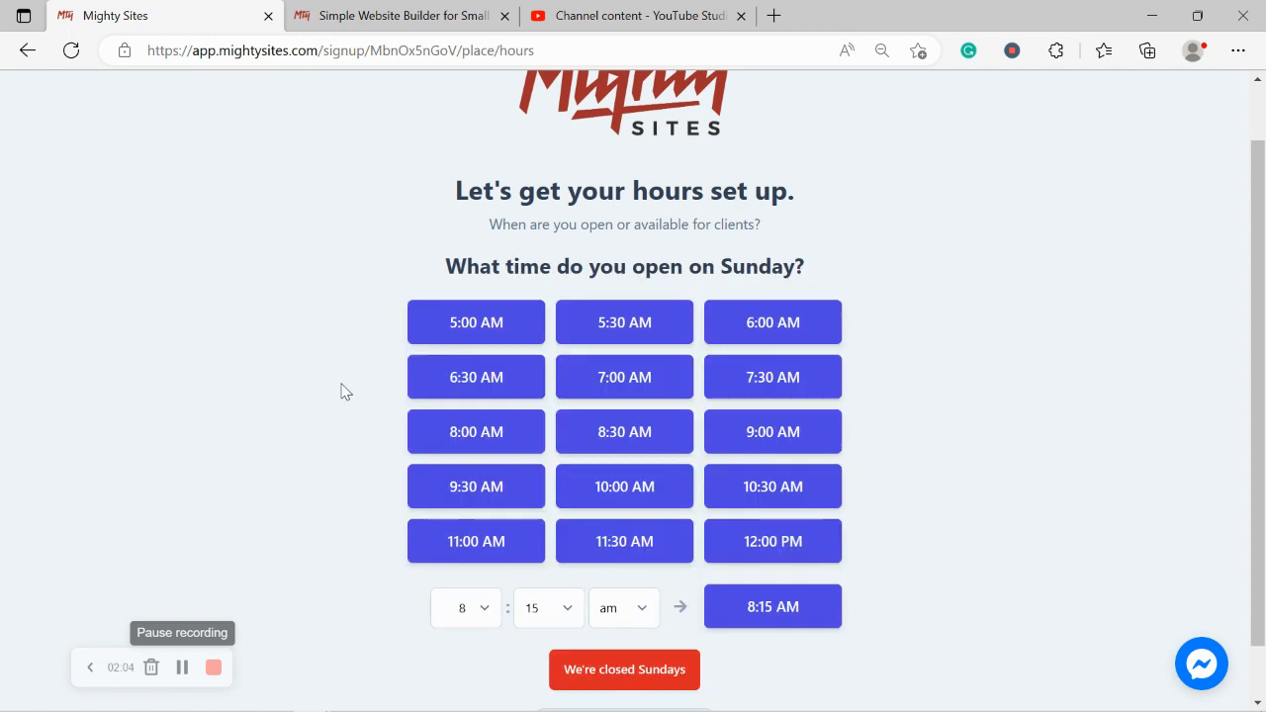
pyautogui.click(678, 659)
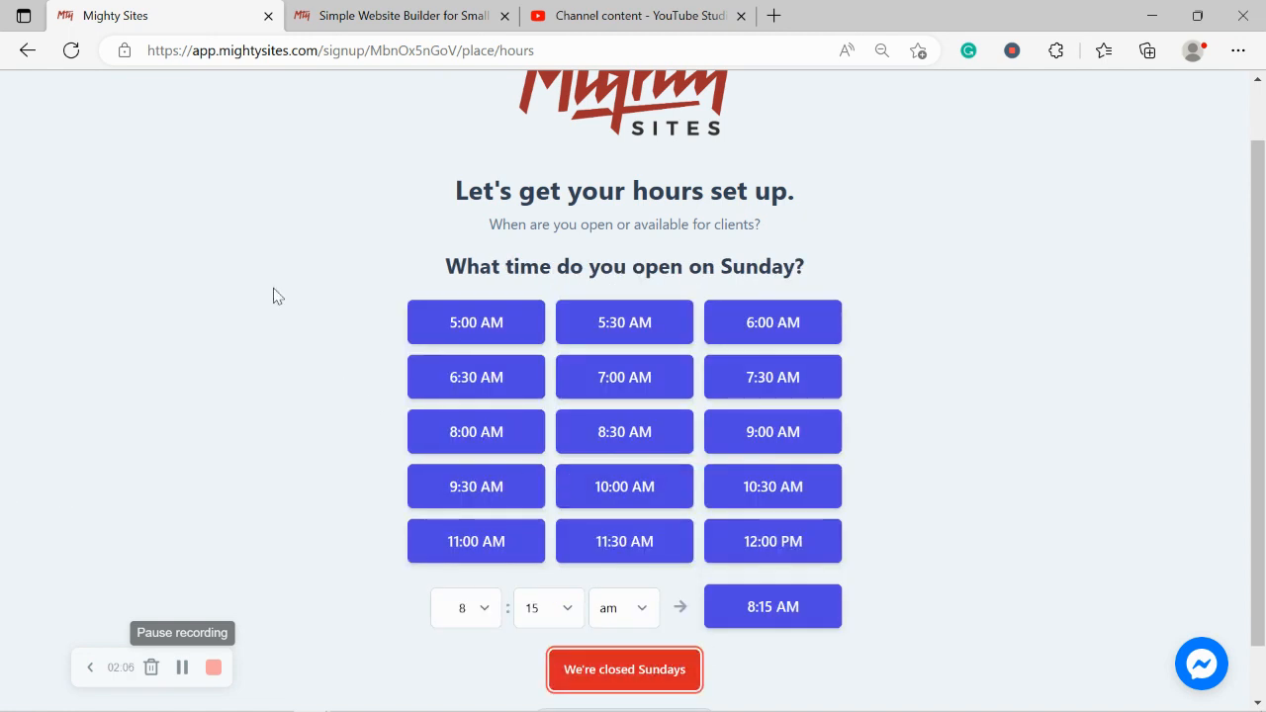
# Step: Approve the review page with 'Looks good, next' to generate the fishing-shop site
pyautogui.scroll(-2, 277, 297)
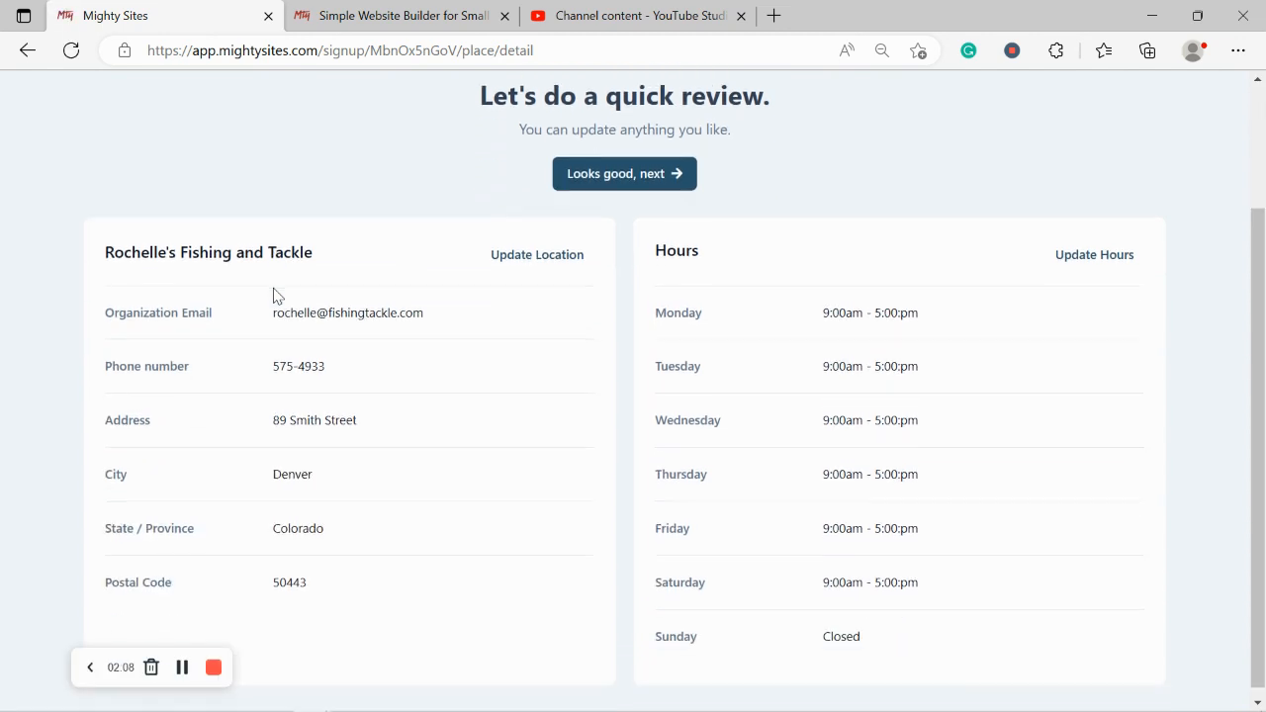
pyautogui.scroll(1, 277, 297)
pyautogui.click(597, 336)
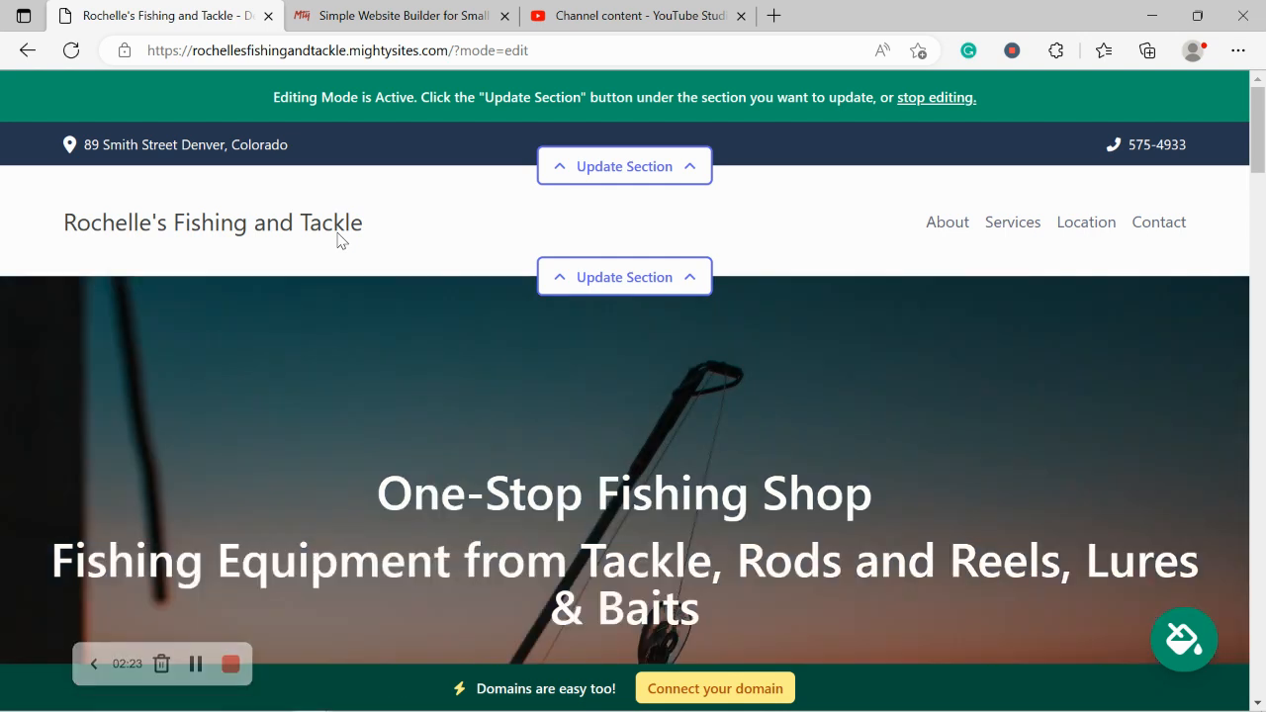
pyautogui.scroll(-5, 338, 240)
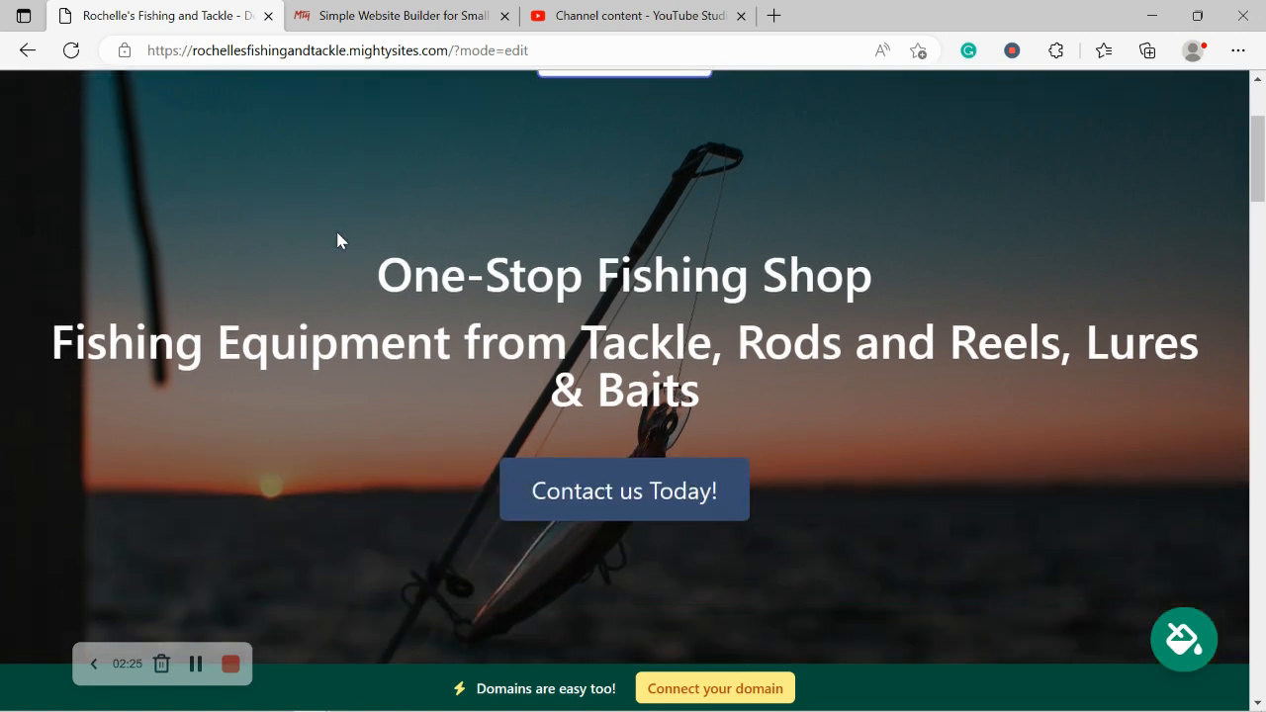
pyautogui.scroll(-5, 337, 240)
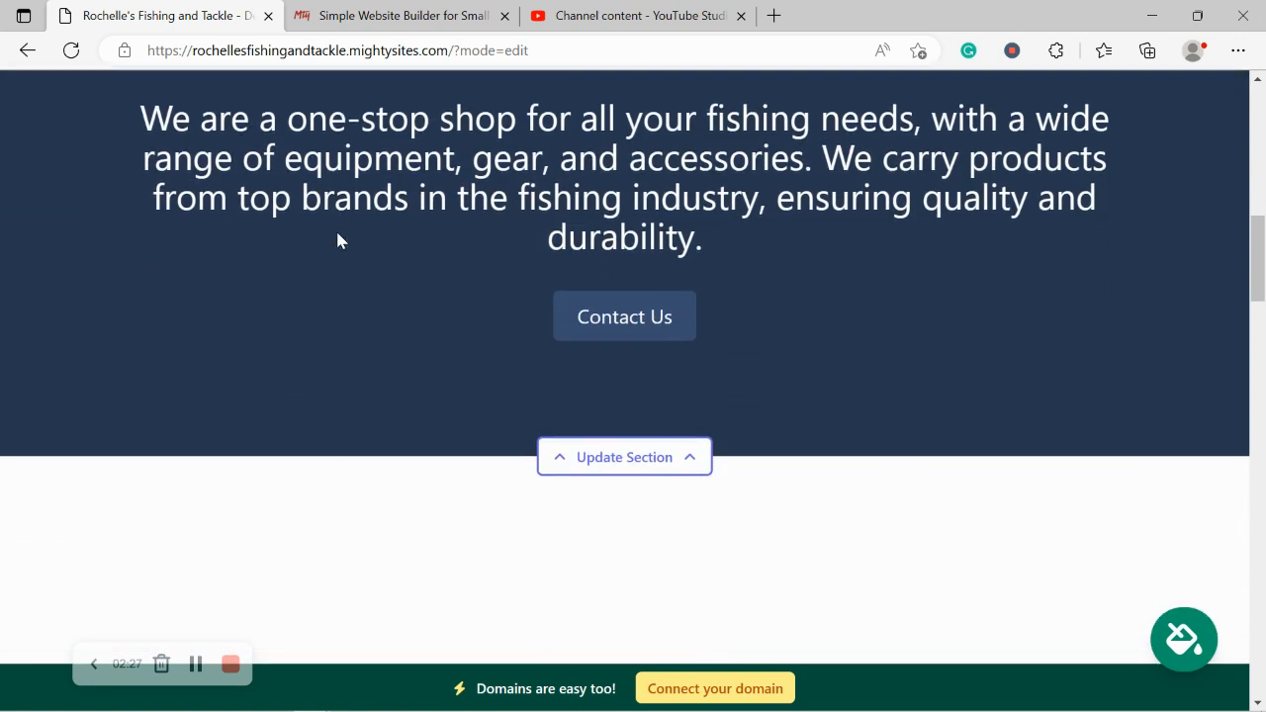
pyautogui.scroll(-5, 337, 240)
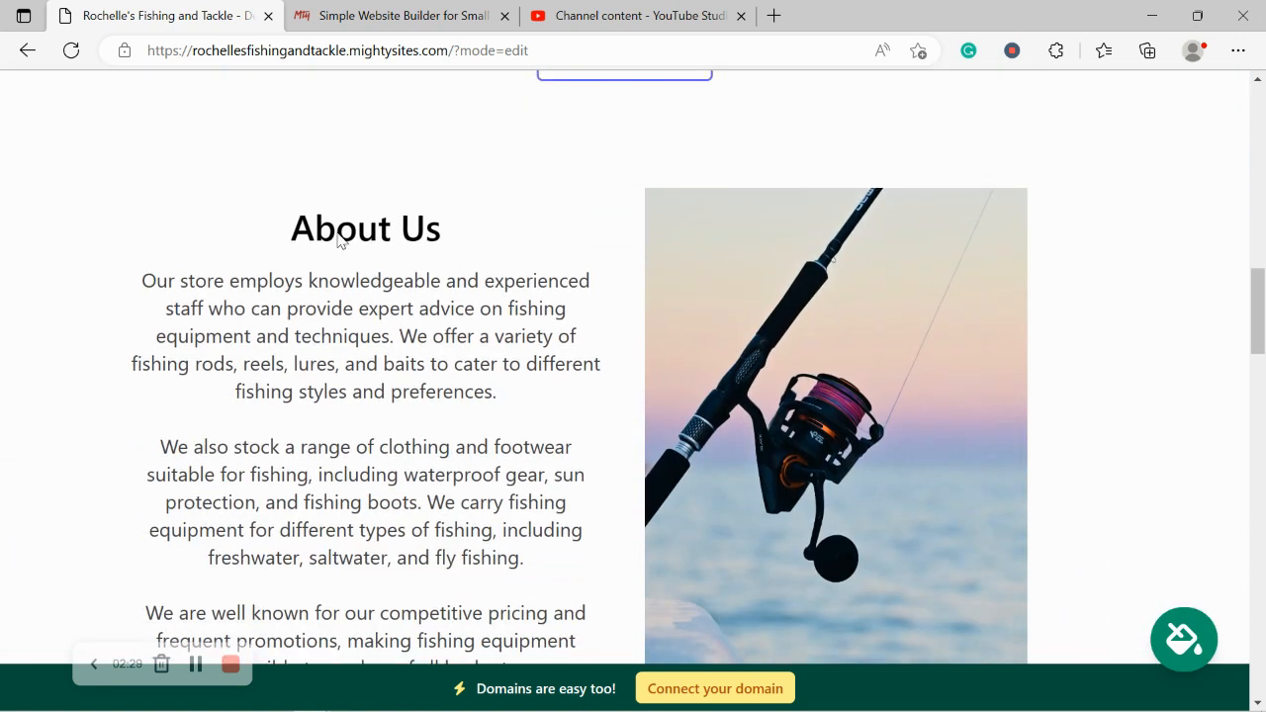
pyautogui.moveTo(258, 138); pyautogui.dragTo(596, 588)
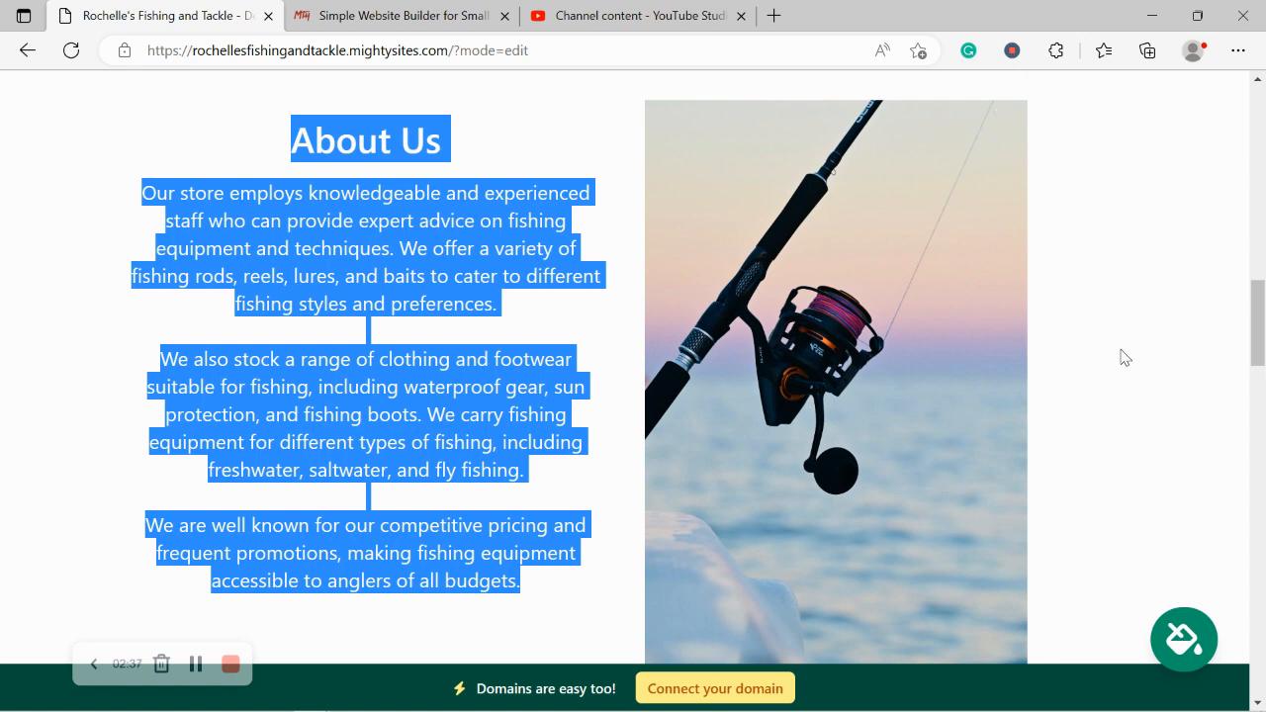
pyautogui.scroll(-1, 1121, 358)
pyautogui.scroll(1, 1122, 358)
pyautogui.click(1039, 385)
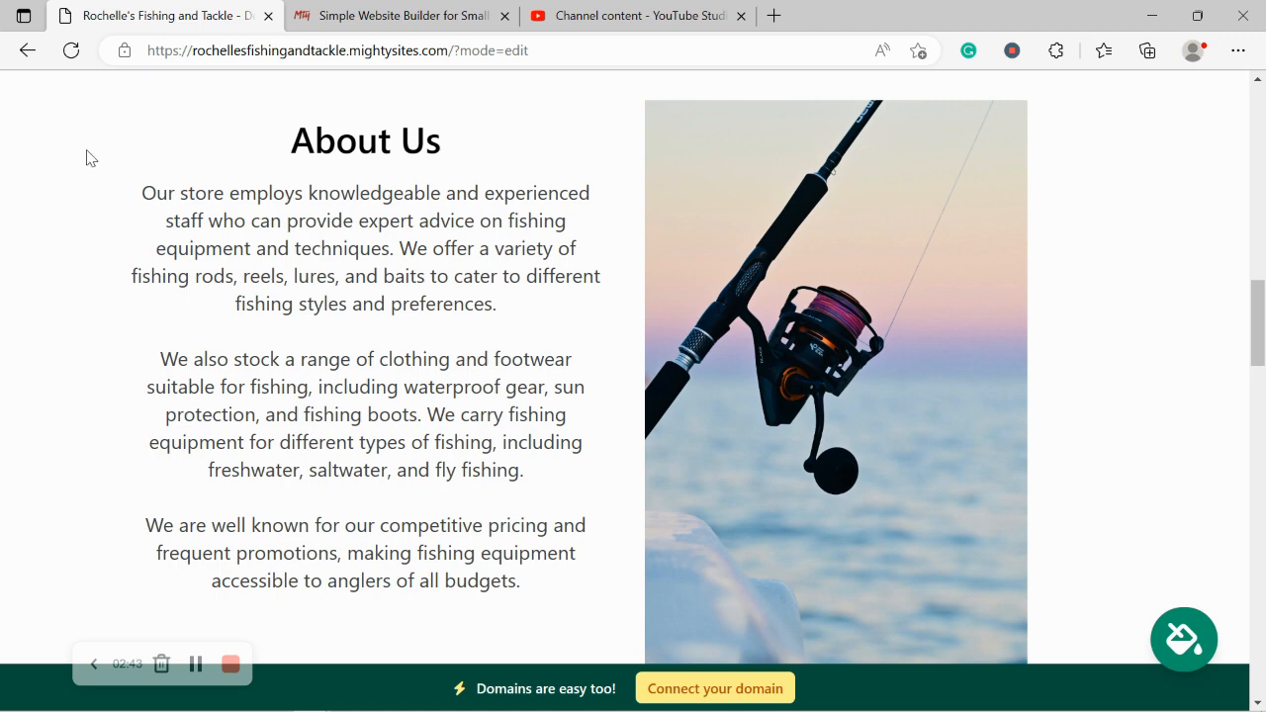
pyautogui.moveTo(86, 158); pyautogui.dragTo(517, 607)
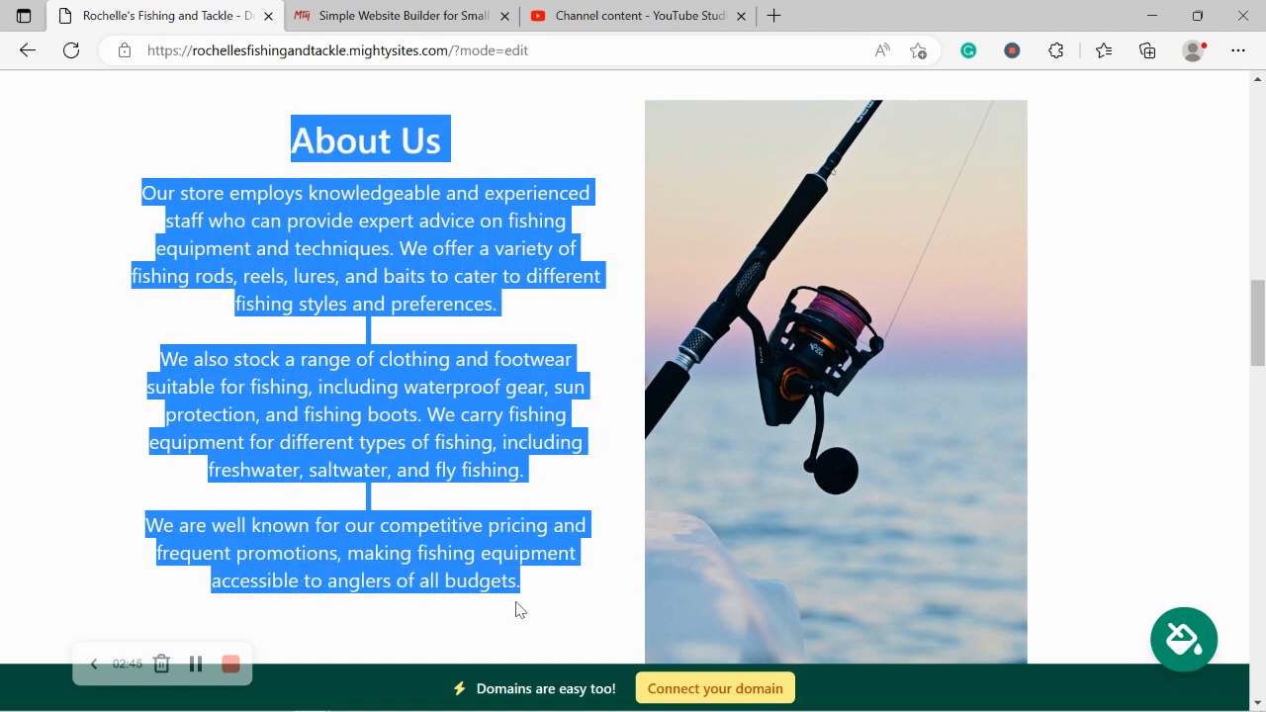
pyautogui.click(515, 605)
pyautogui.scroll(-5, 515, 606)
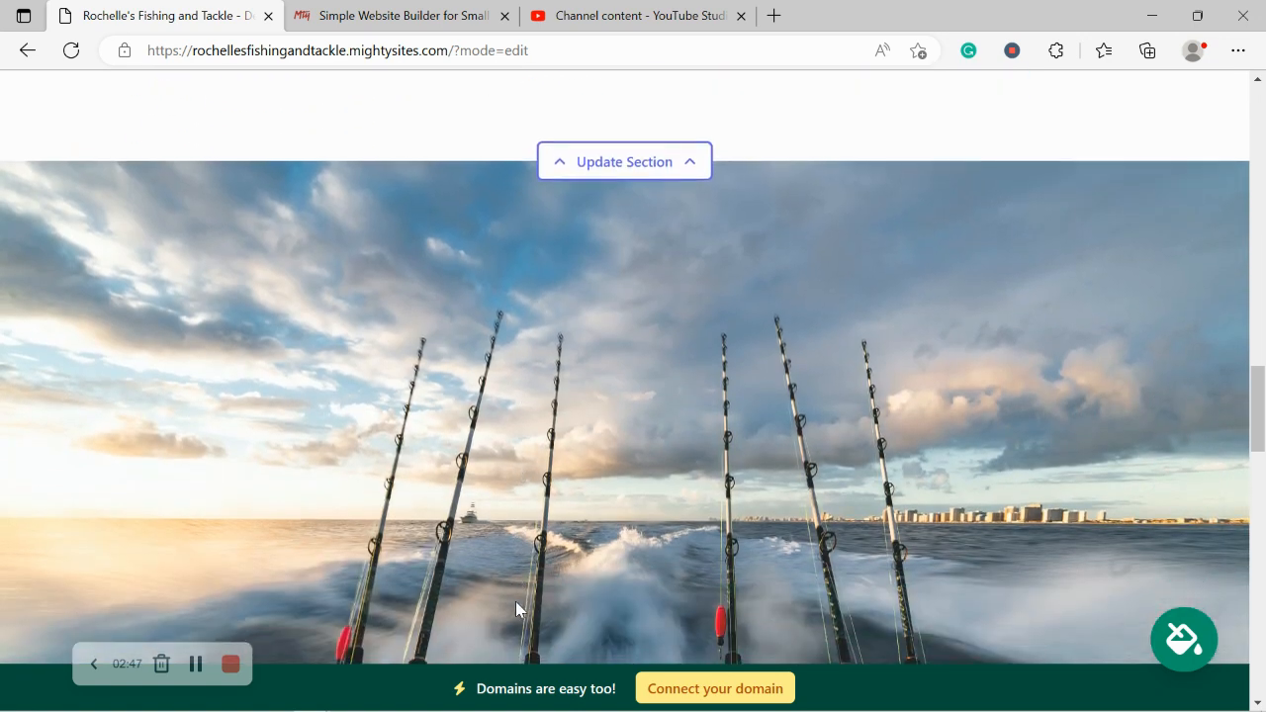
pyautogui.scroll(-8, 516, 603)
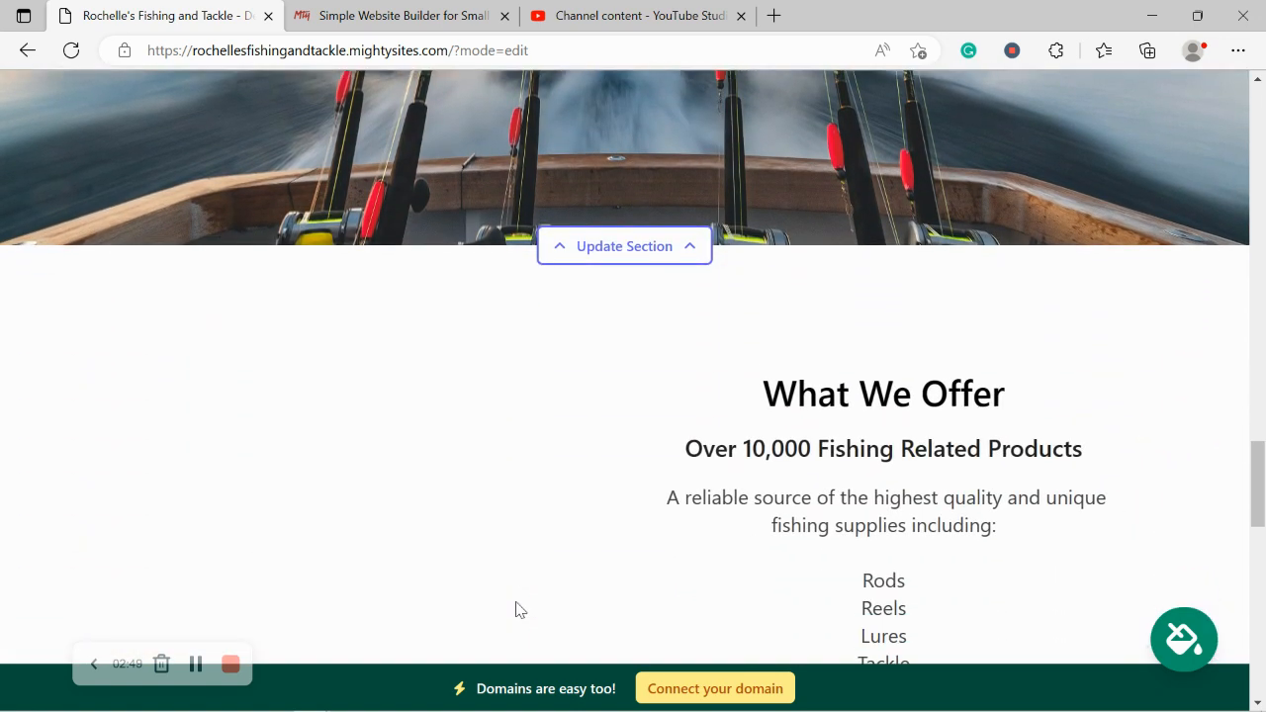
pyautogui.scroll(-4, 518, 607)
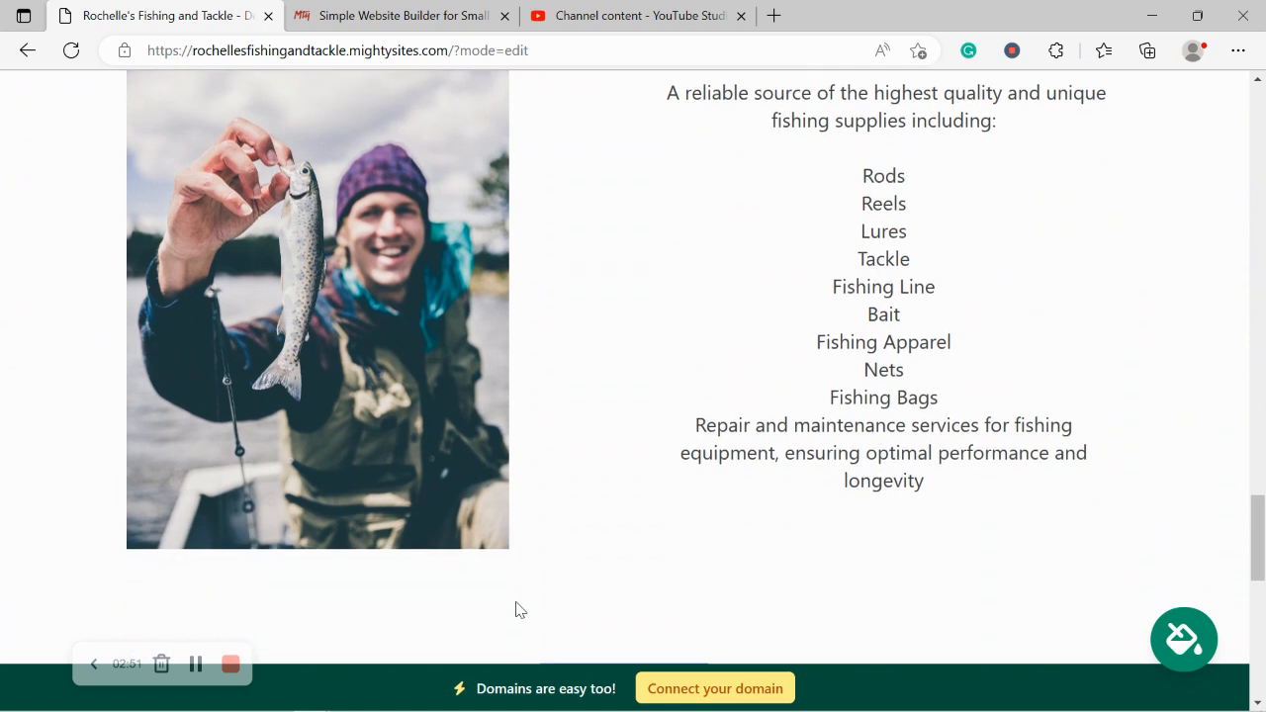
pyautogui.scroll(-1, 517, 607)
pyautogui.scroll(-5, 517, 605)
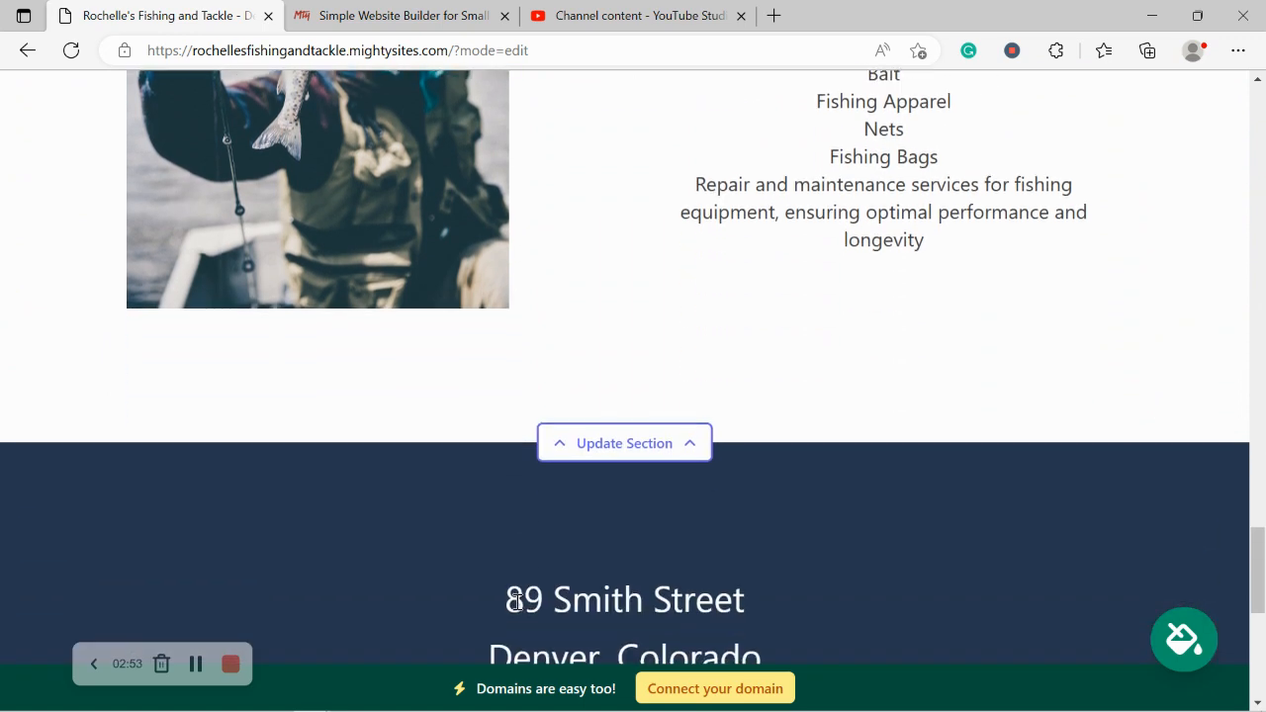
pyautogui.scroll(-3, 515, 605)
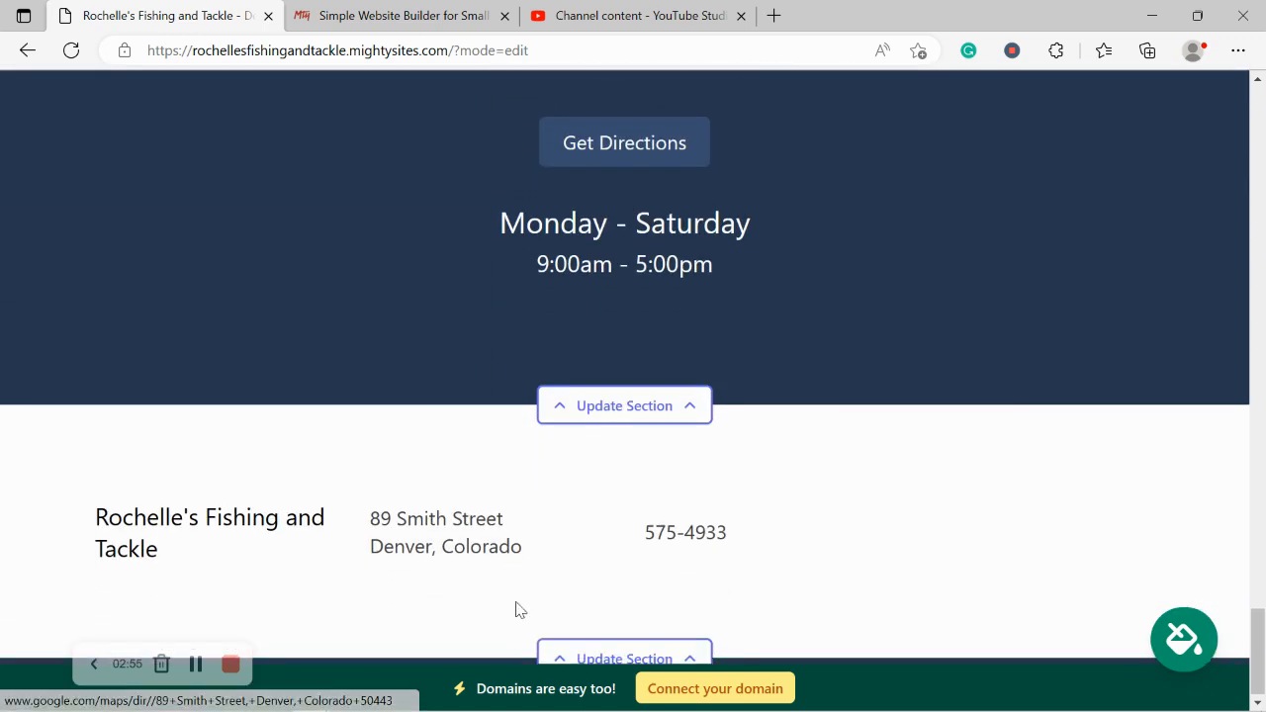
pyautogui.scroll(3, 515, 607)
pyautogui.scroll(6, 515, 608)
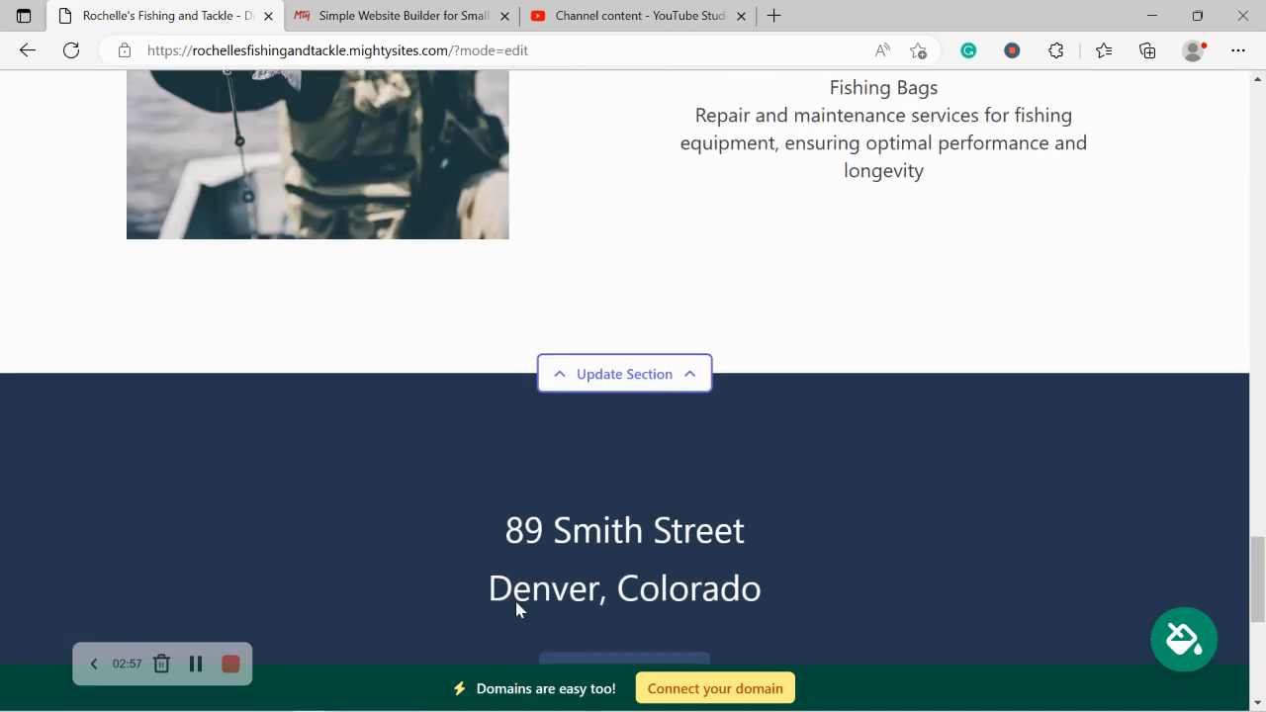
pyautogui.scroll(7, 515, 608)
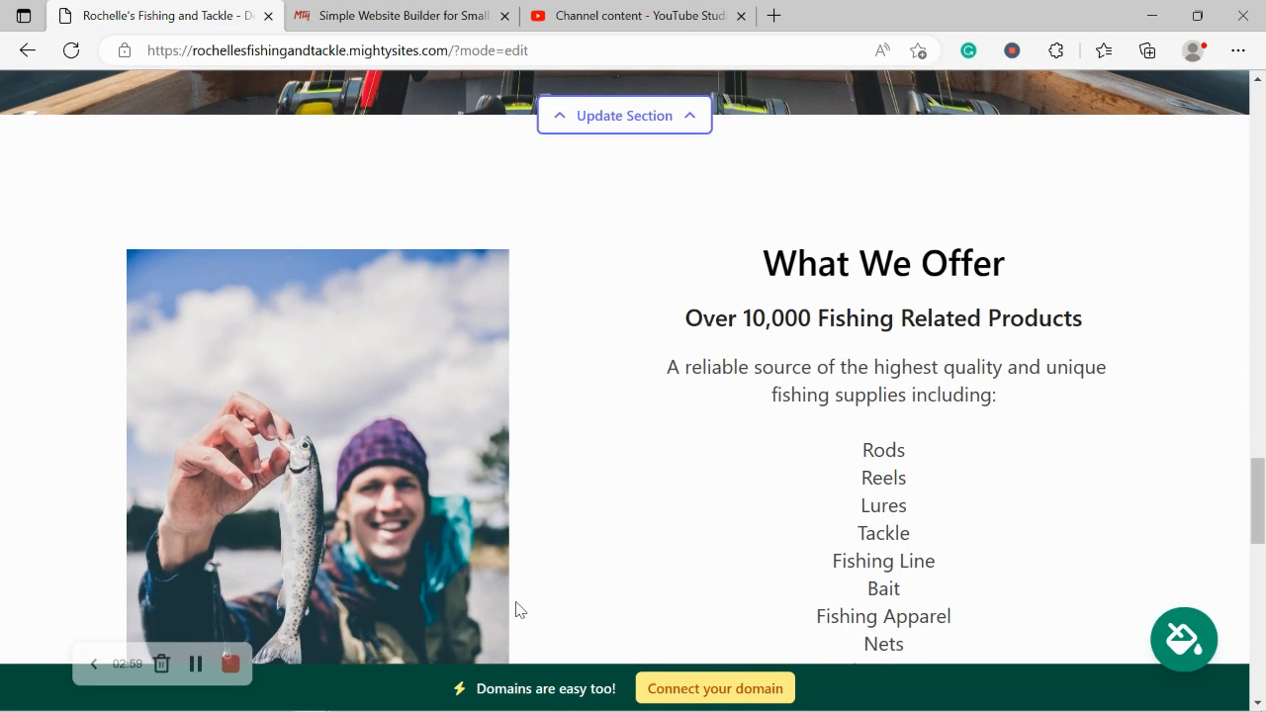
pyautogui.scroll(7, 515, 608)
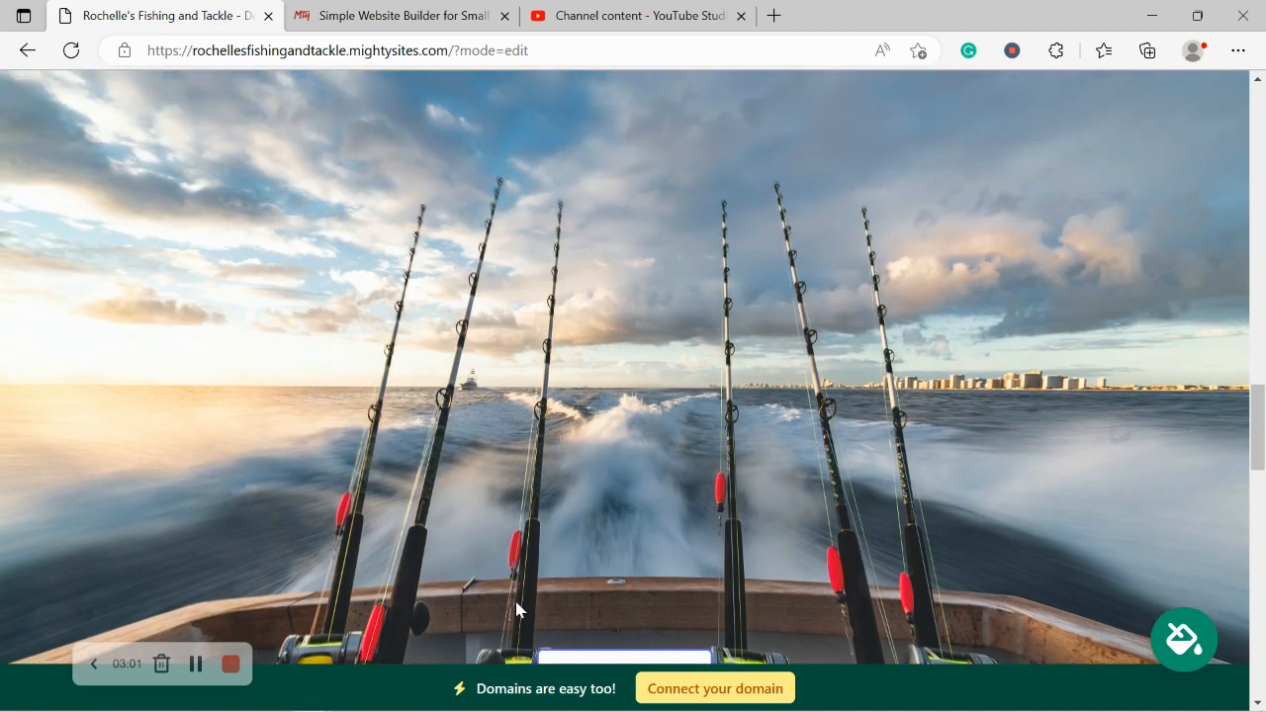
pyautogui.scroll(5, 515, 601)
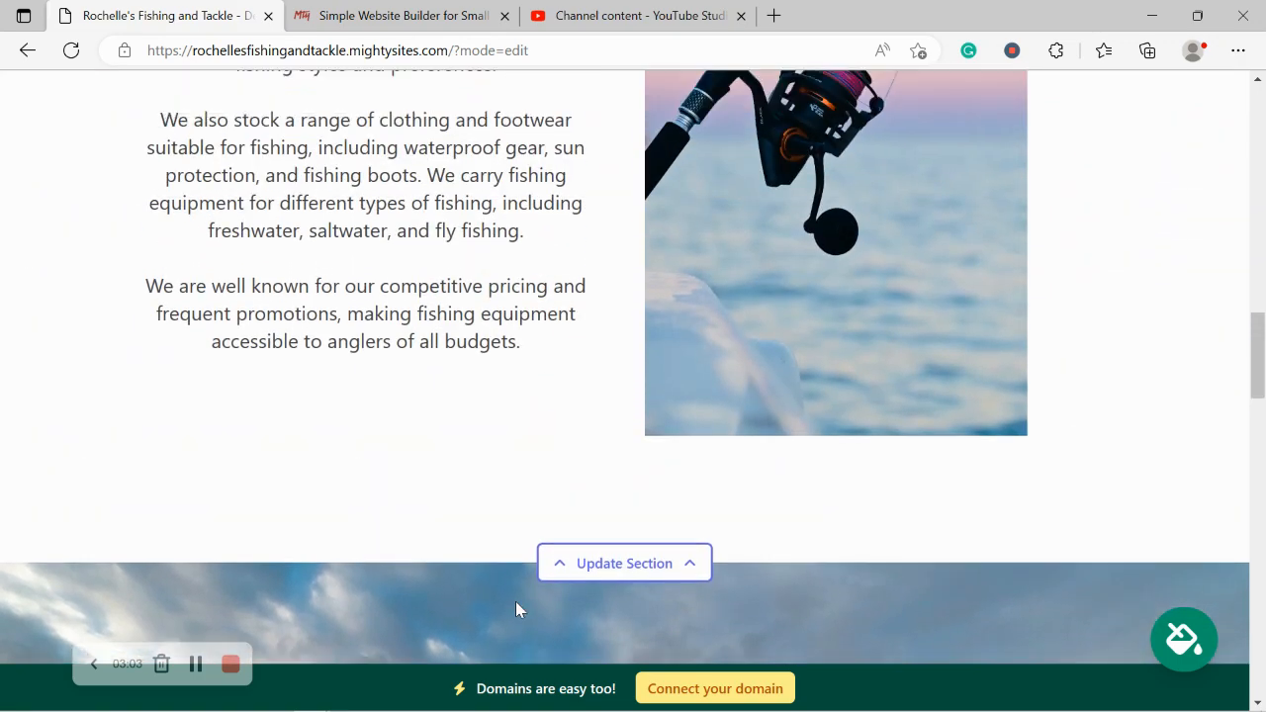
pyautogui.scroll(6, 516, 603)
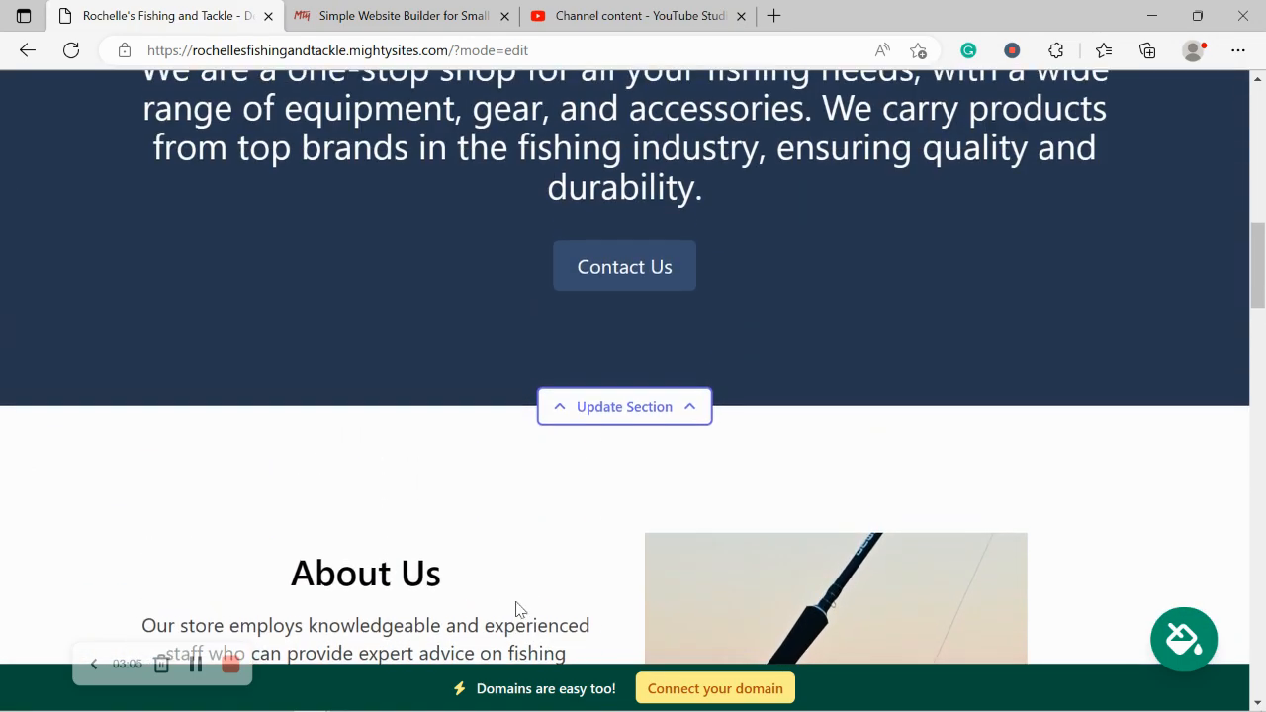
pyautogui.scroll(6, 515, 603)
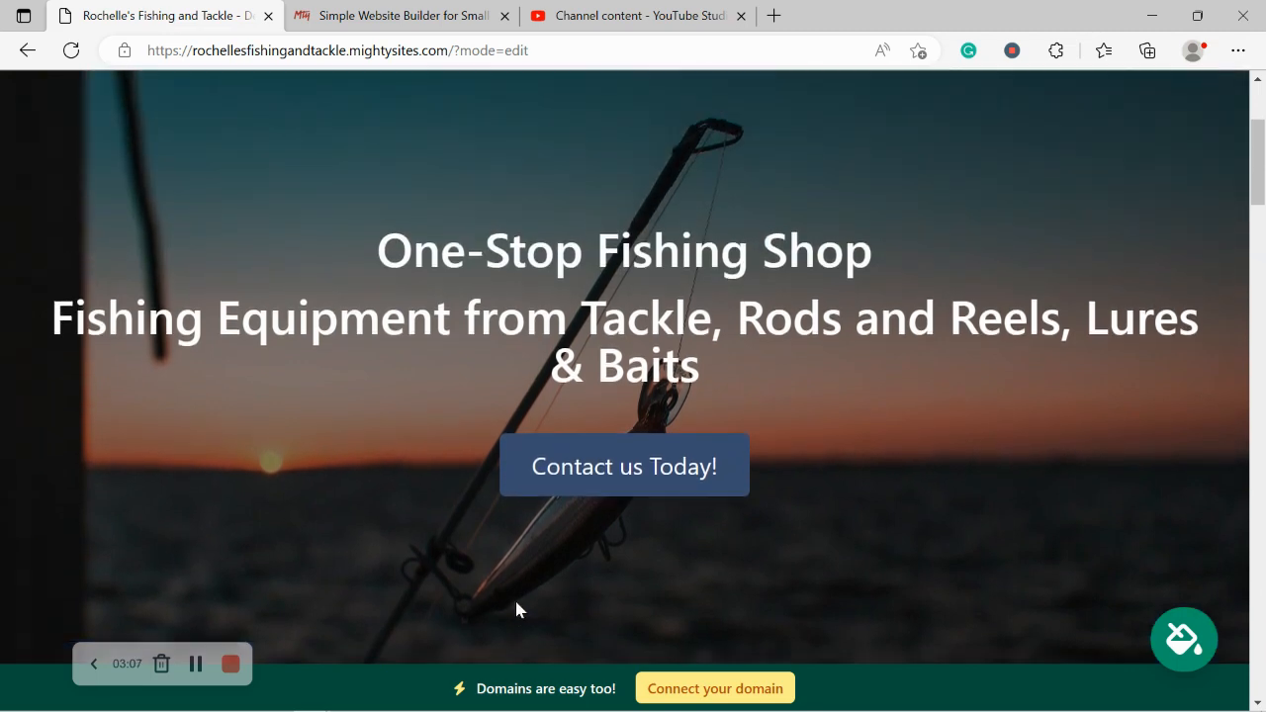
pyautogui.scroll(1, 623, 183)
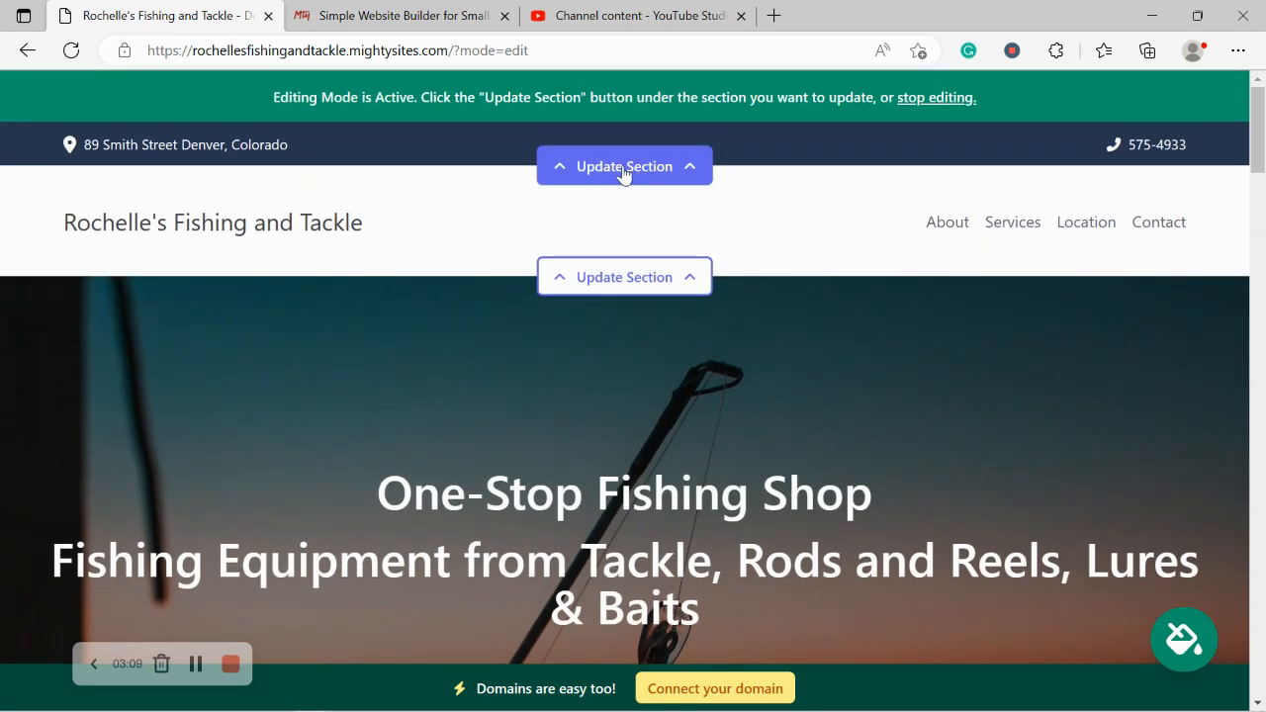
# Step: Show the organization email on the site, check the address on the map, and save the location
pyautogui.click(624, 167)
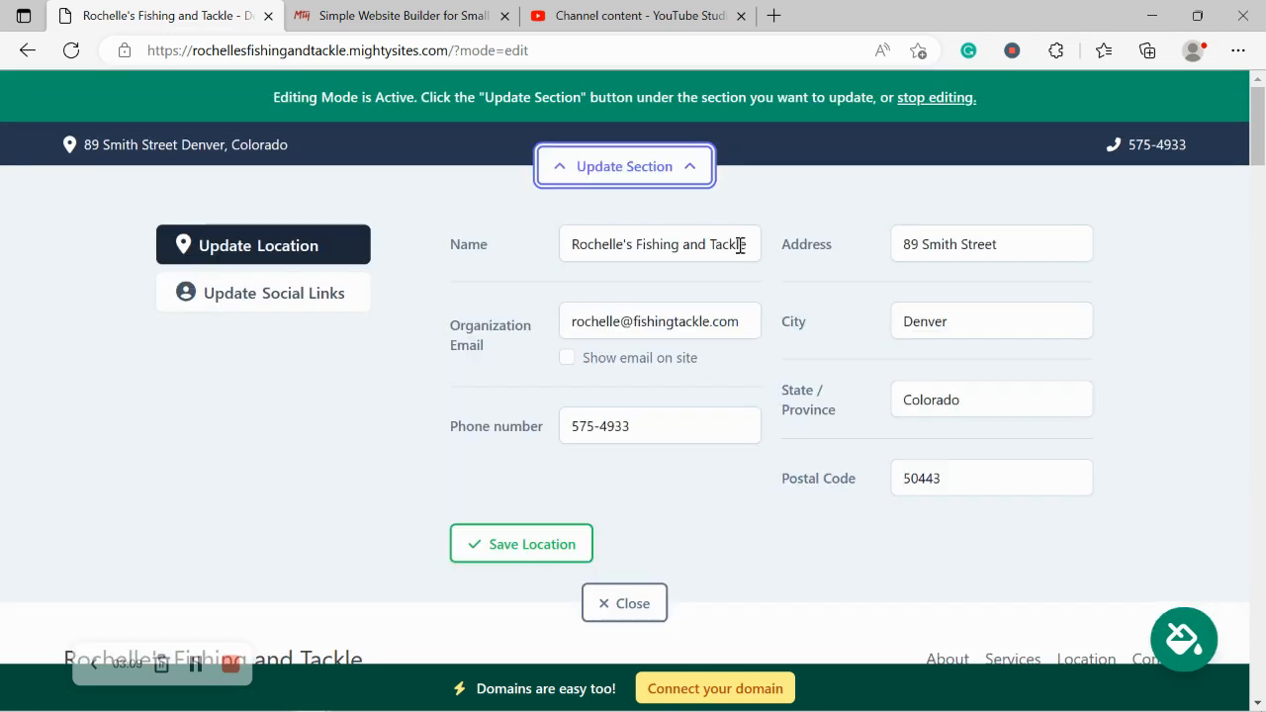
pyautogui.click(569, 362)
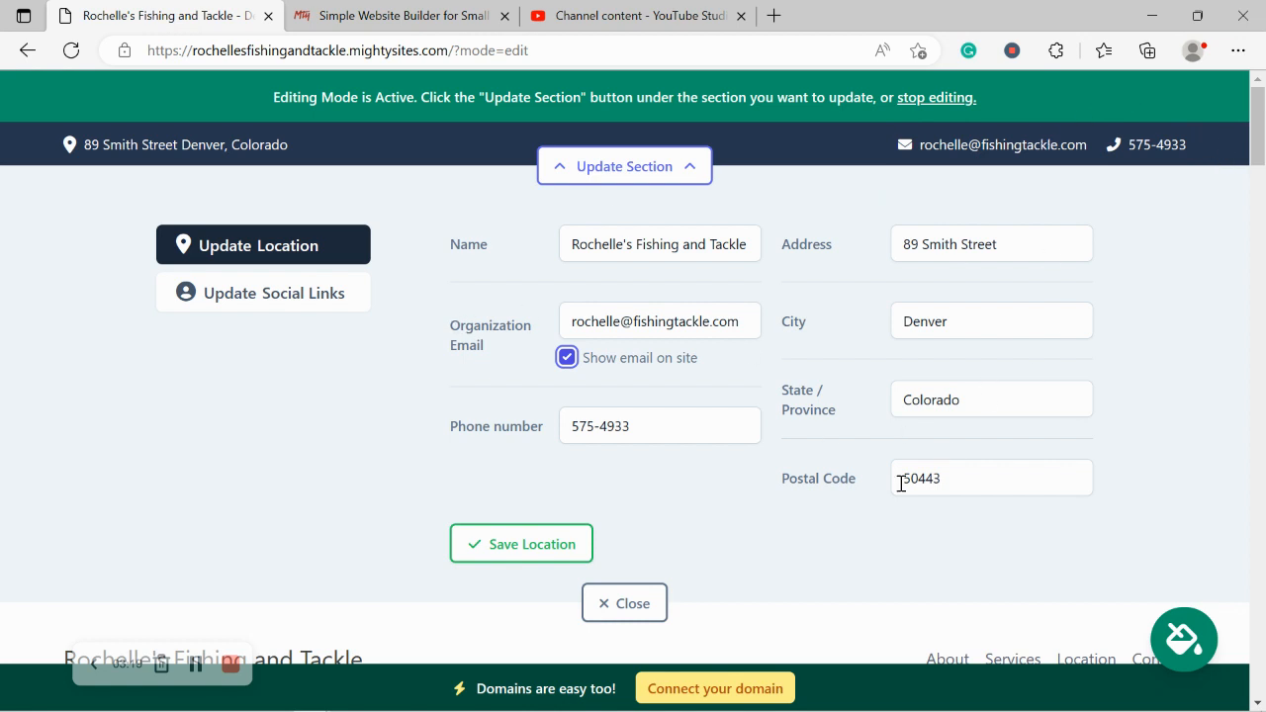
pyautogui.click(237, 148)
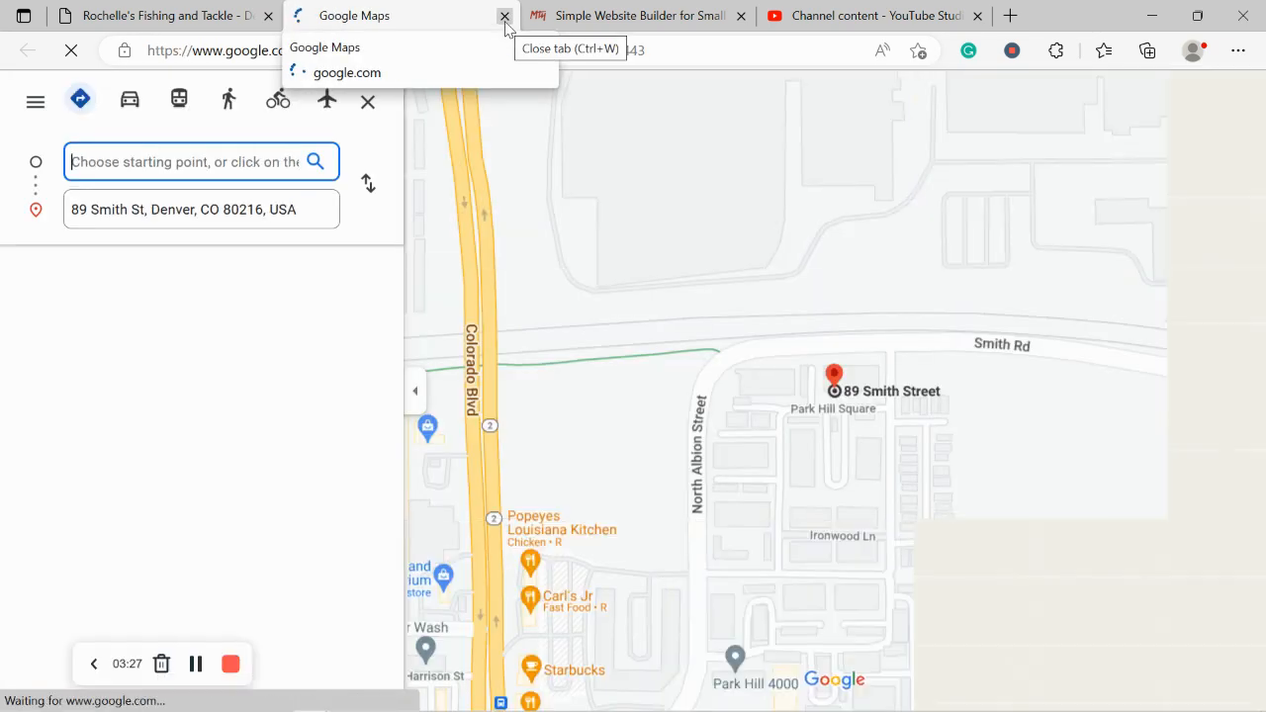
pyautogui.click(504, 17)
pyautogui.click(483, 554)
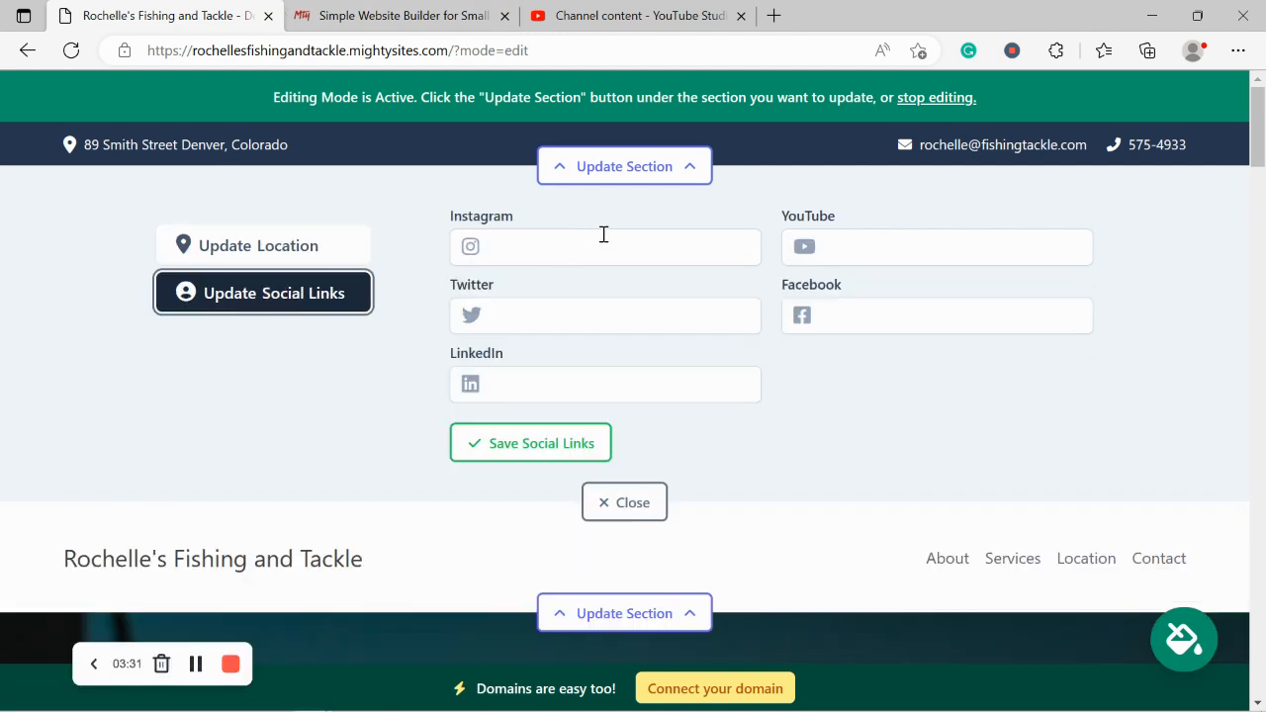
# Step: Add the Instagram and Twitter handles, save the social links, and close the editor
pyautogui.click(602, 234)
pyautogui.write('mightysites')
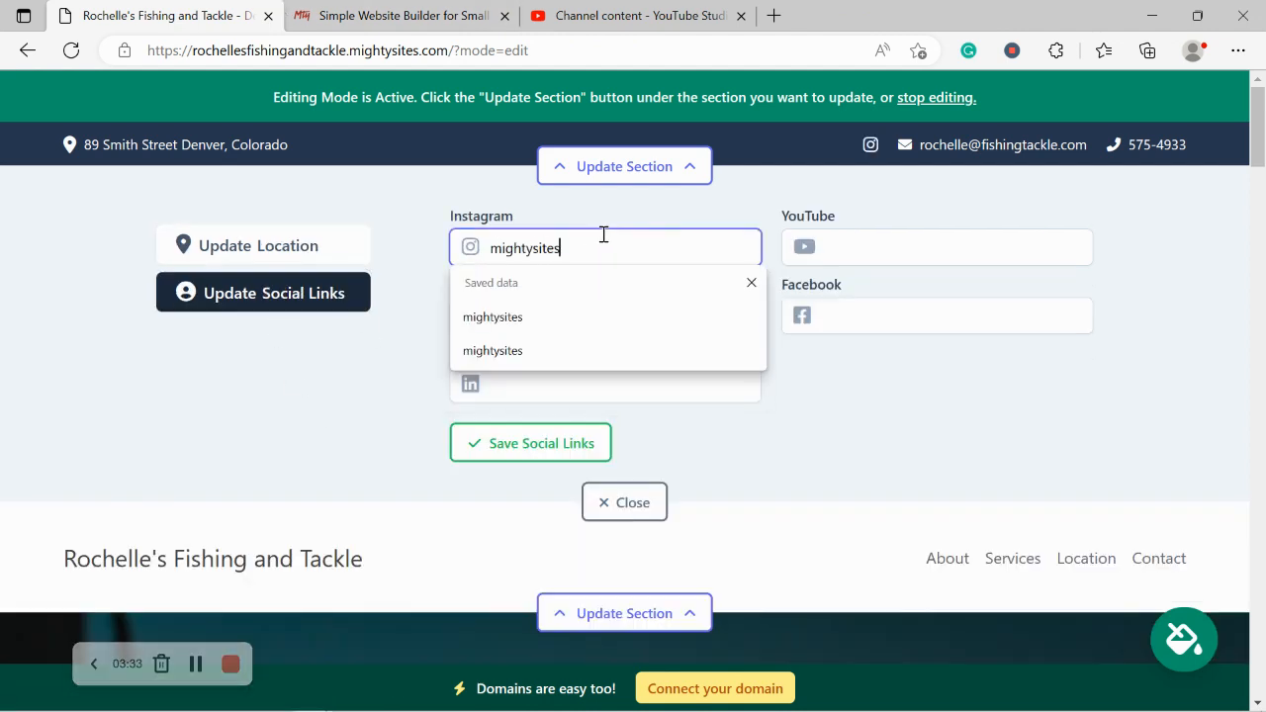
pyautogui.click(347, 367)
pyautogui.click(534, 312)
pyautogui.write('m')
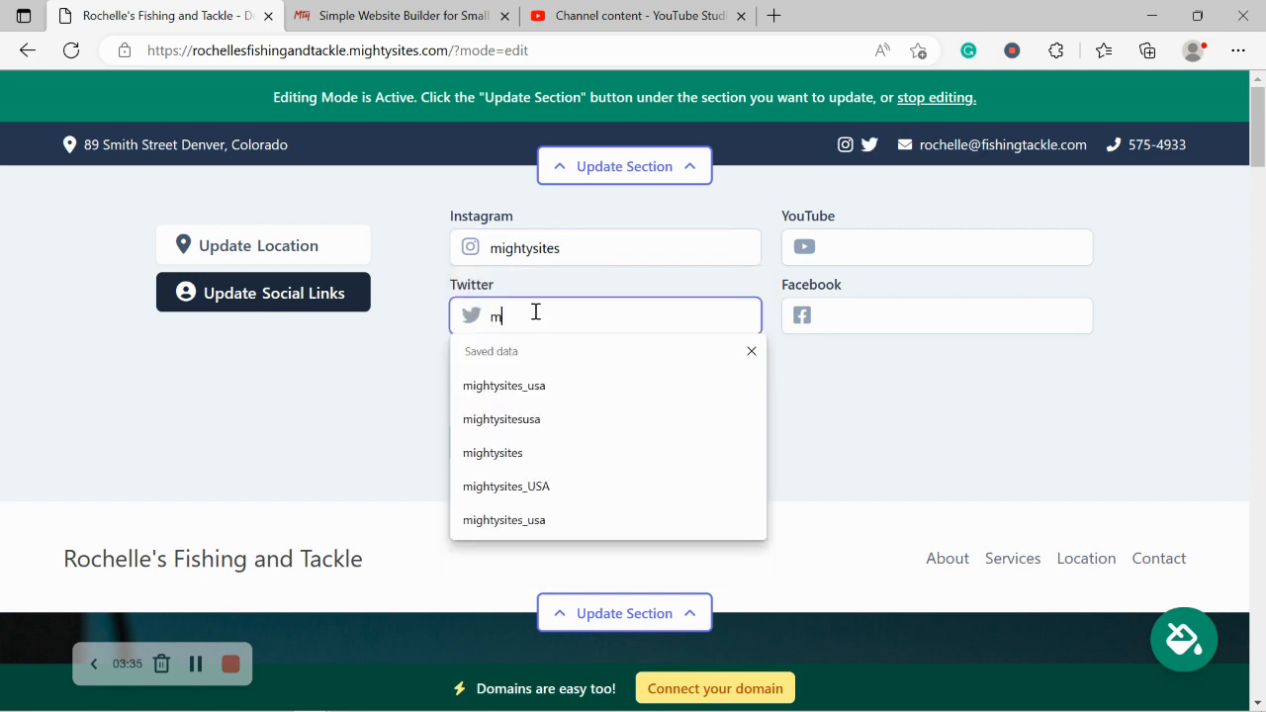
pyautogui.write('ightysitesu')
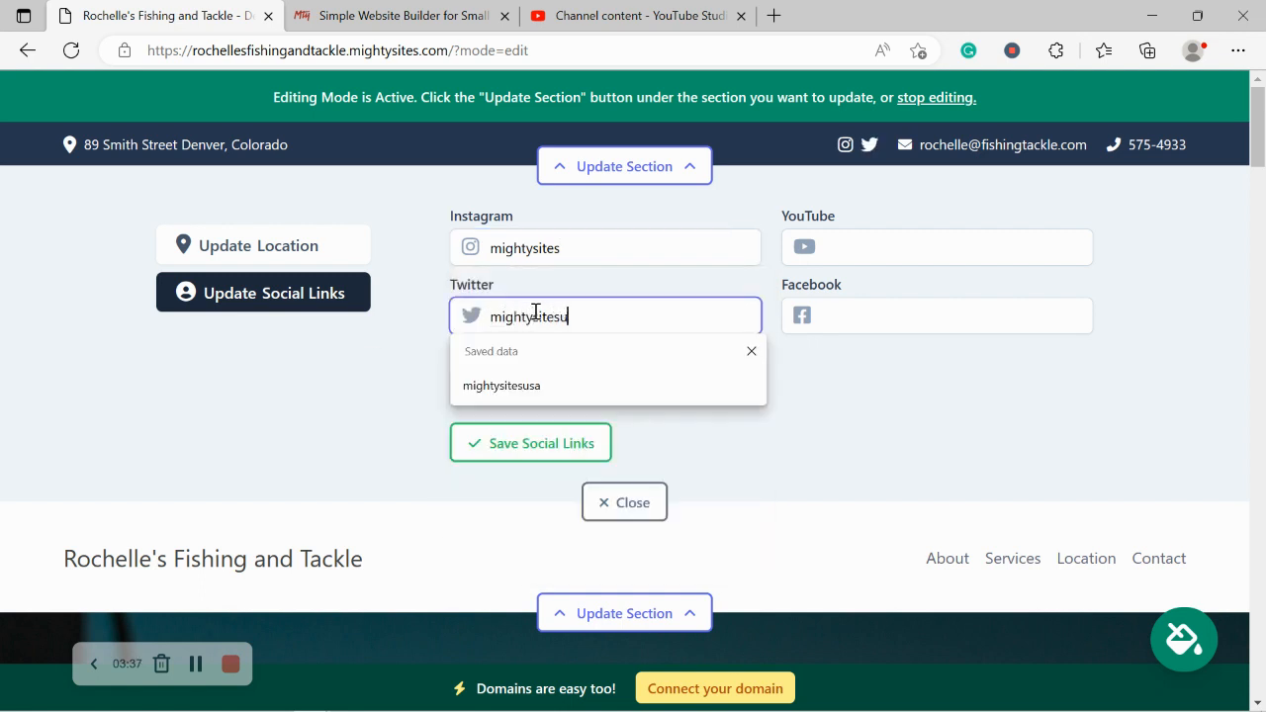
pyautogui.write('sa')
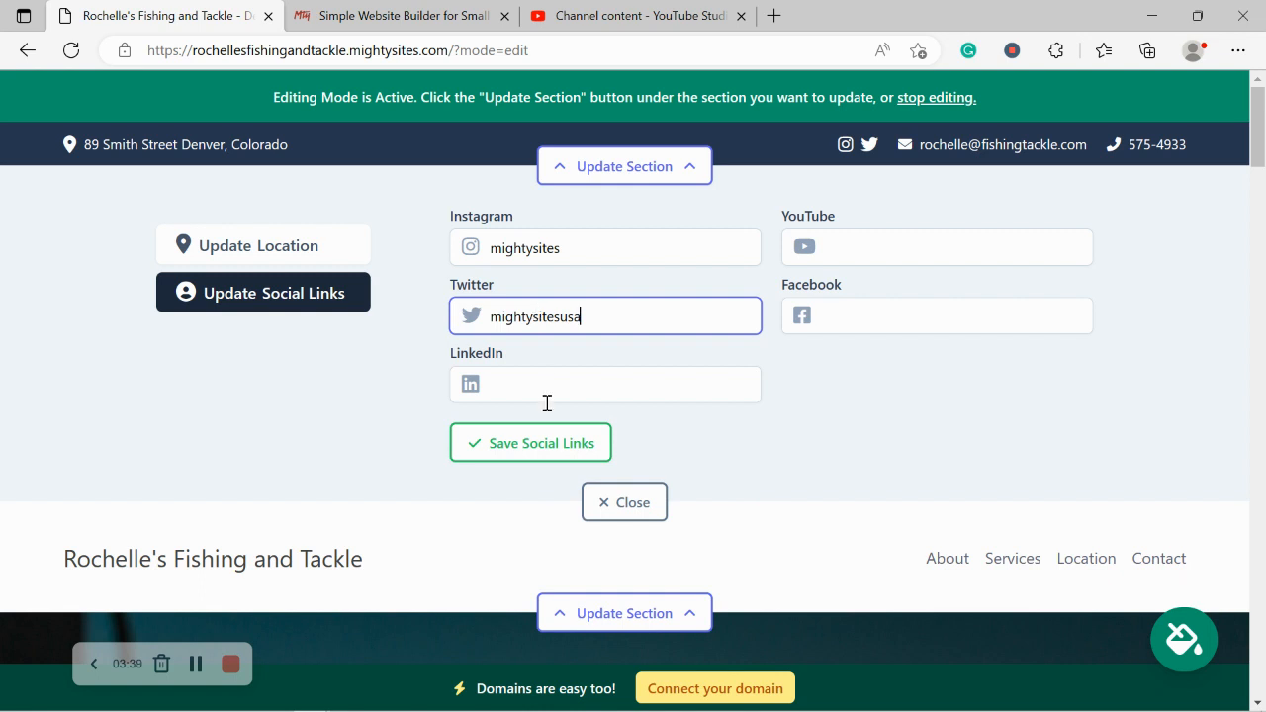
pyautogui.click(548, 447)
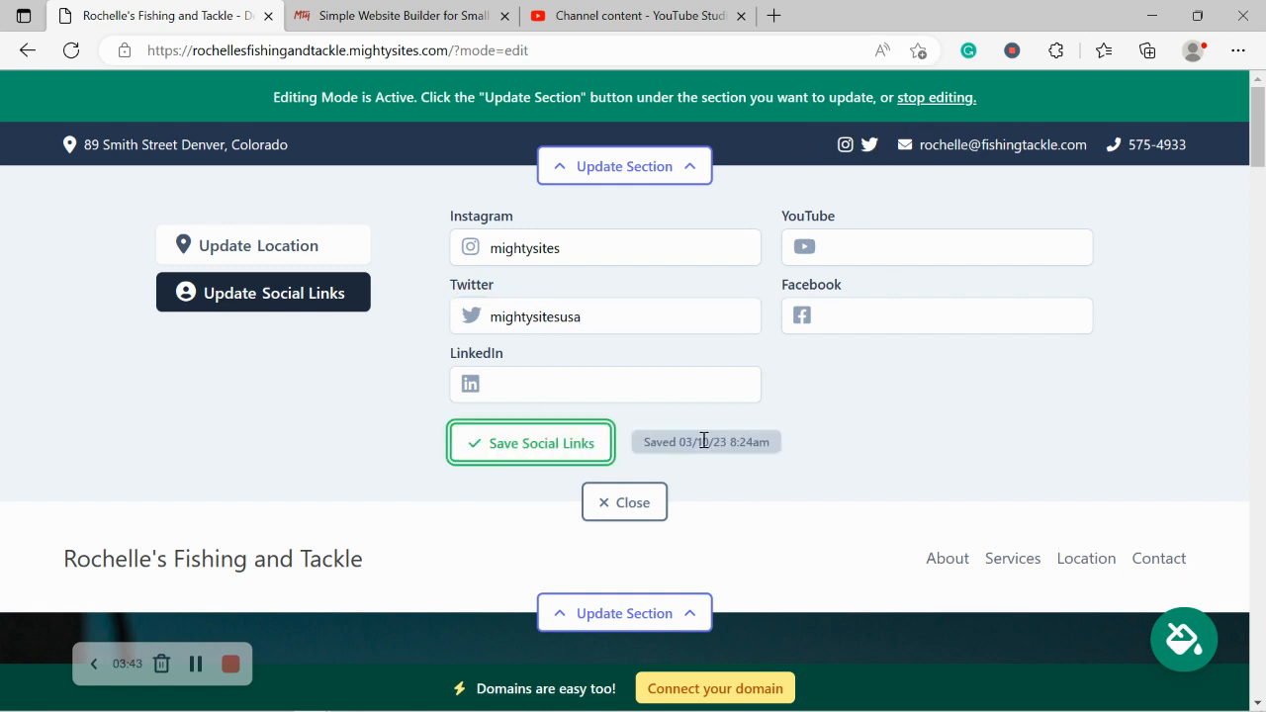
pyautogui.click(636, 504)
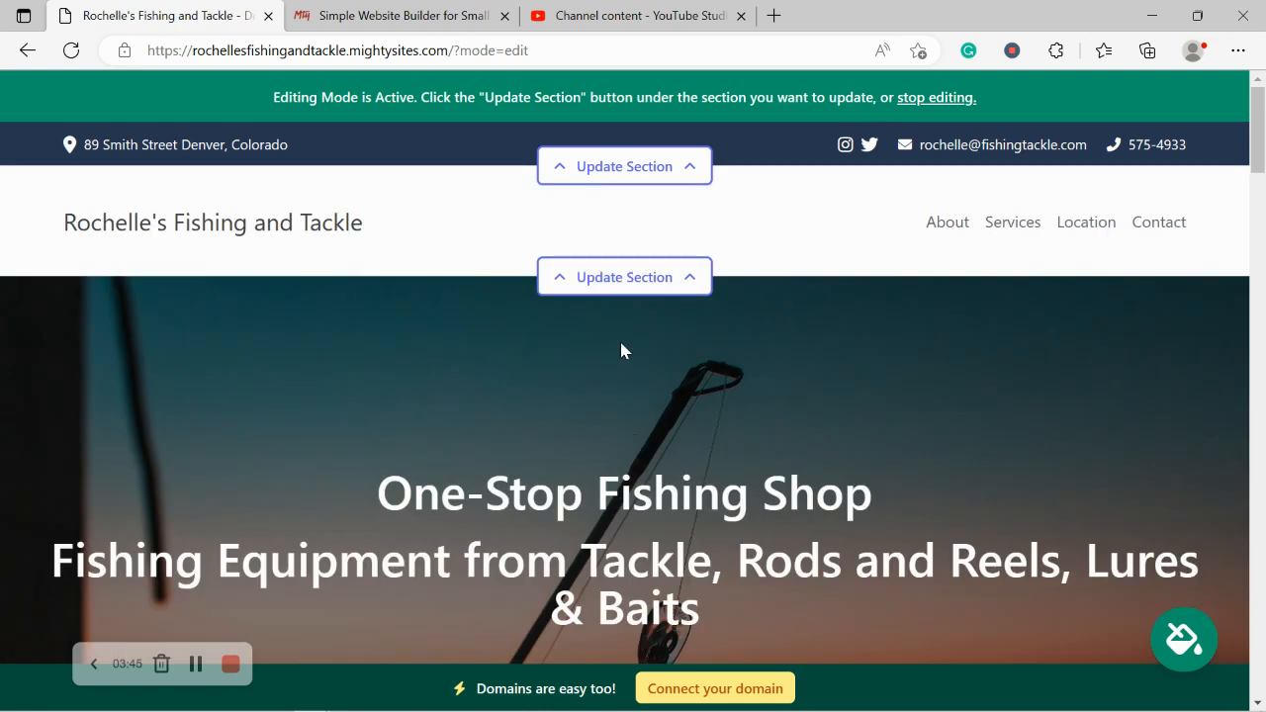
# Step: Upload the Mighty Sites logo image from the Pictures folder as the header logo
pyautogui.click(641, 285)
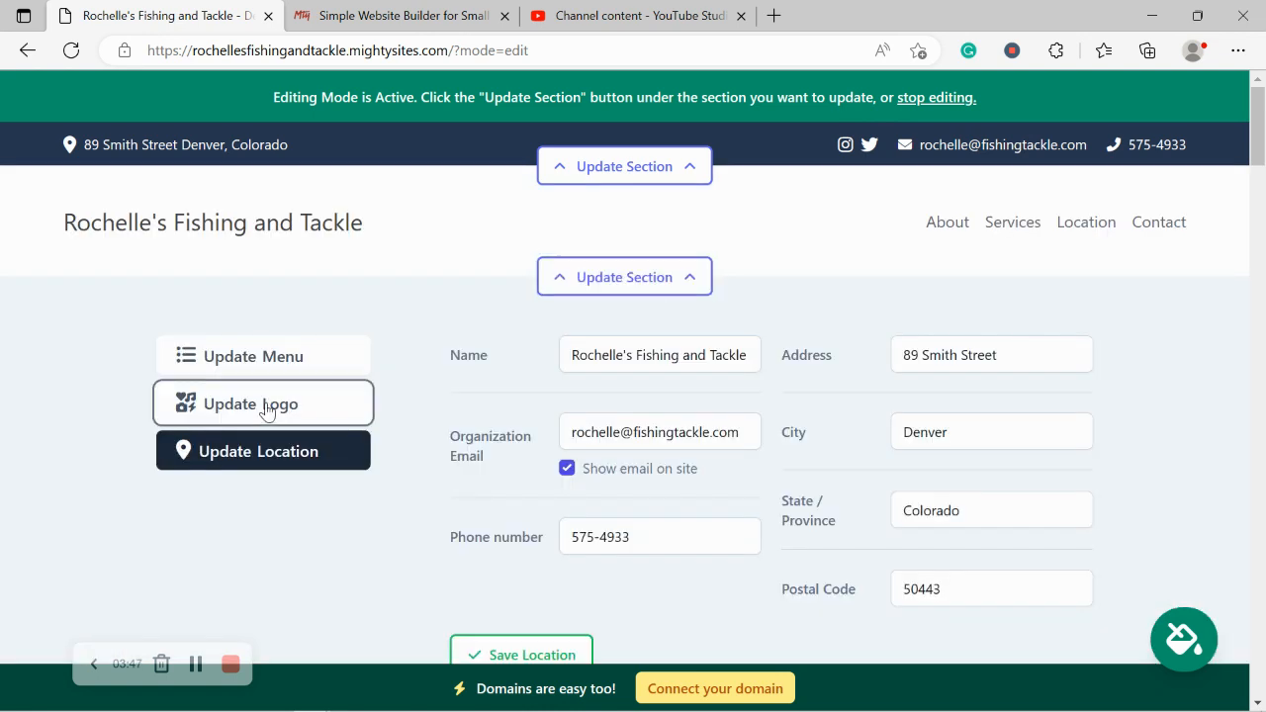
pyautogui.click(267, 410)
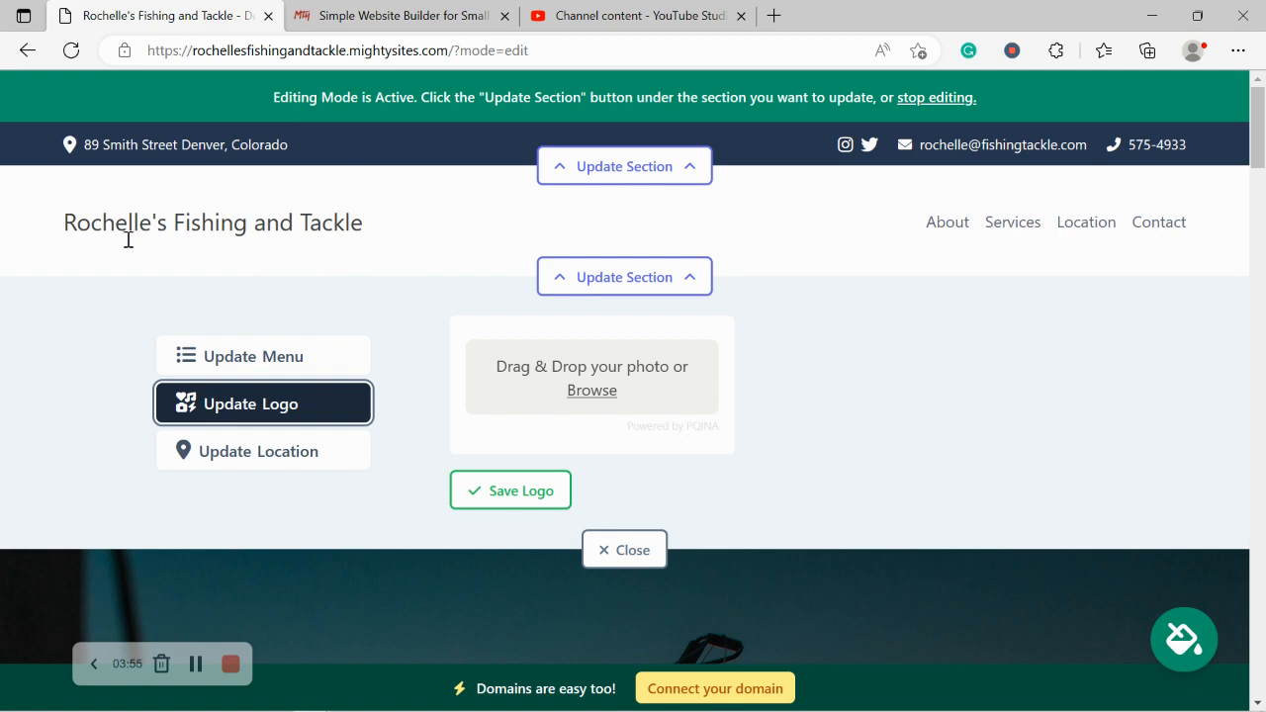
pyautogui.click(593, 389)
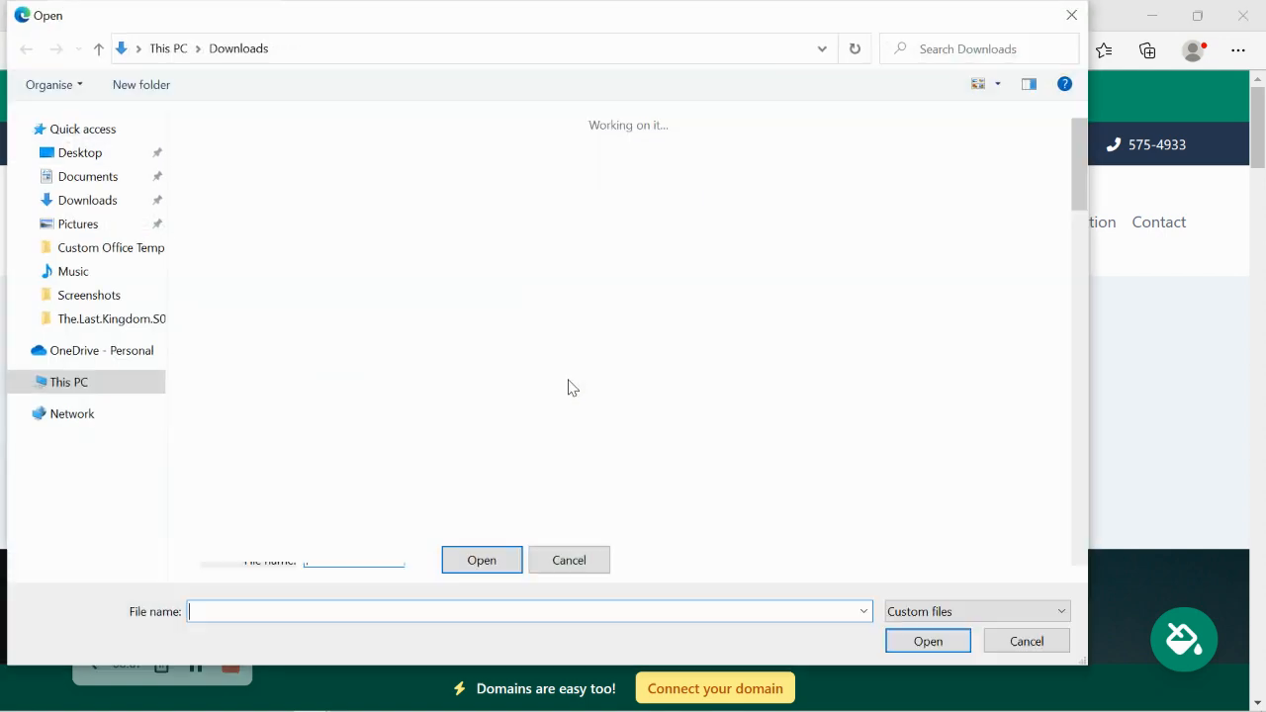
pyautogui.click(99, 228)
pyautogui.doubleClick(695, 172)
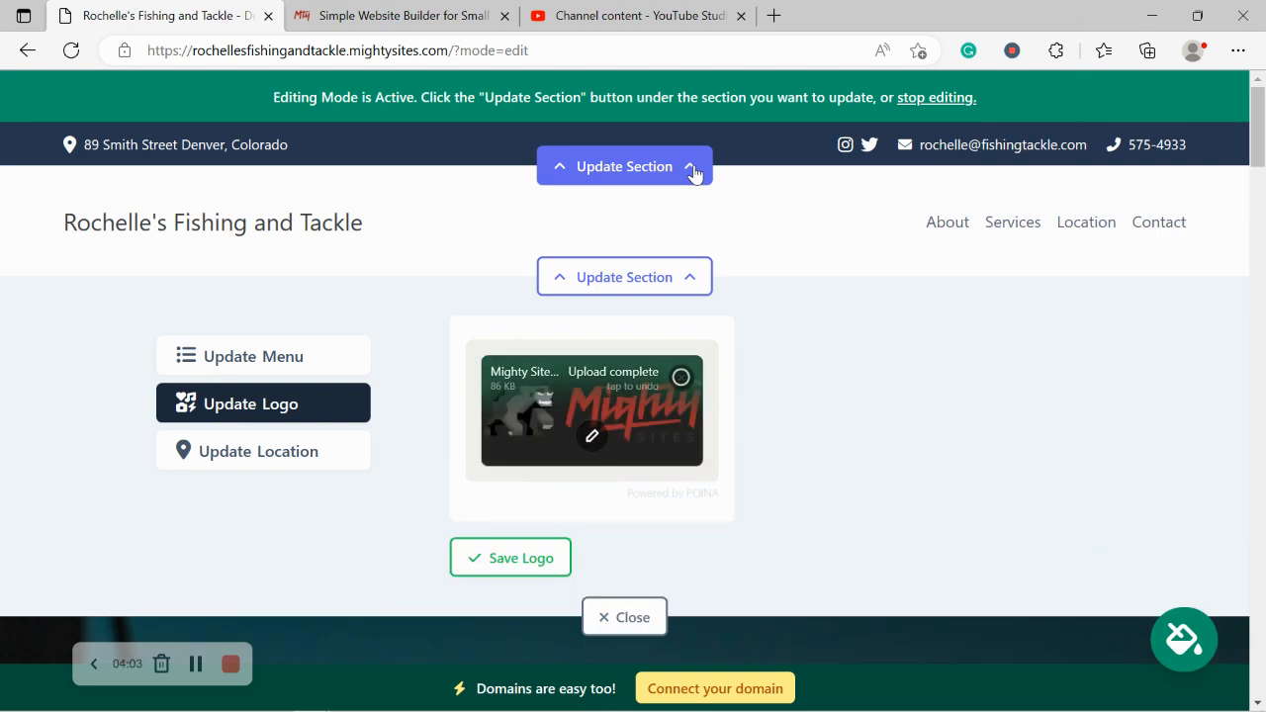
pyautogui.click(528, 561)
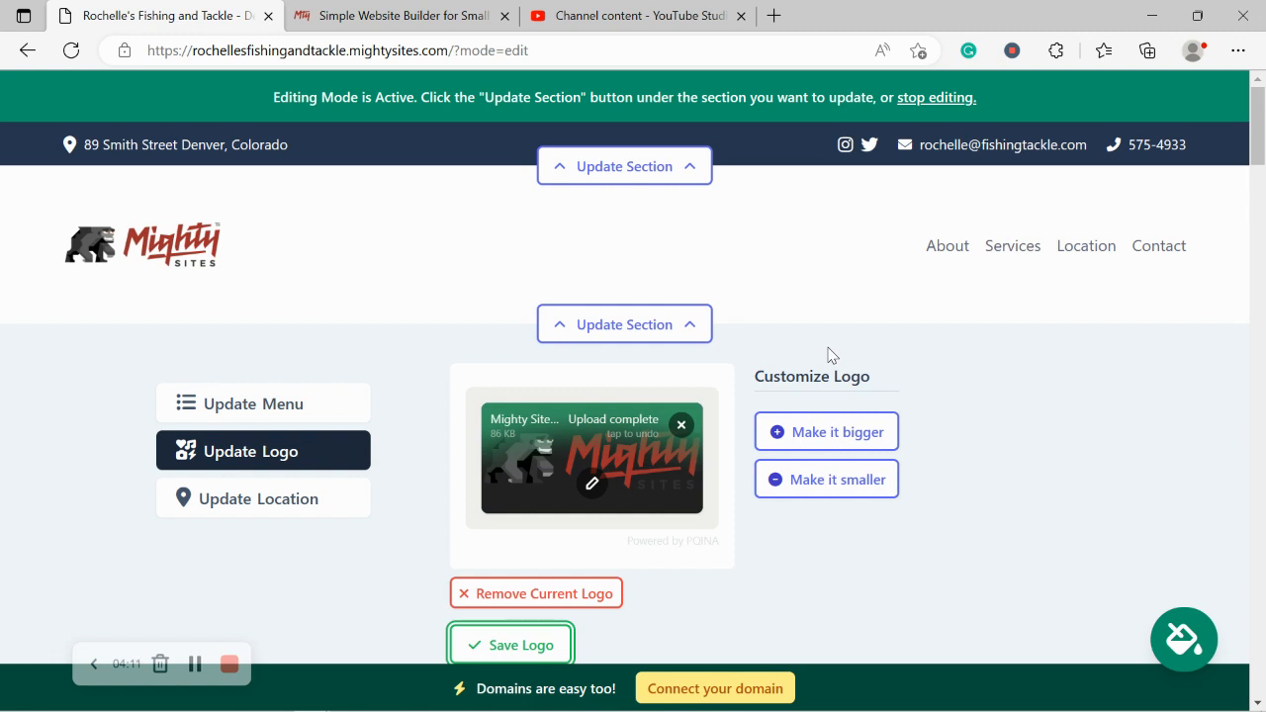
# Step: Save the logo, close the logo editor, and scroll through the homepage
pyautogui.scroll(-1, 829, 353)
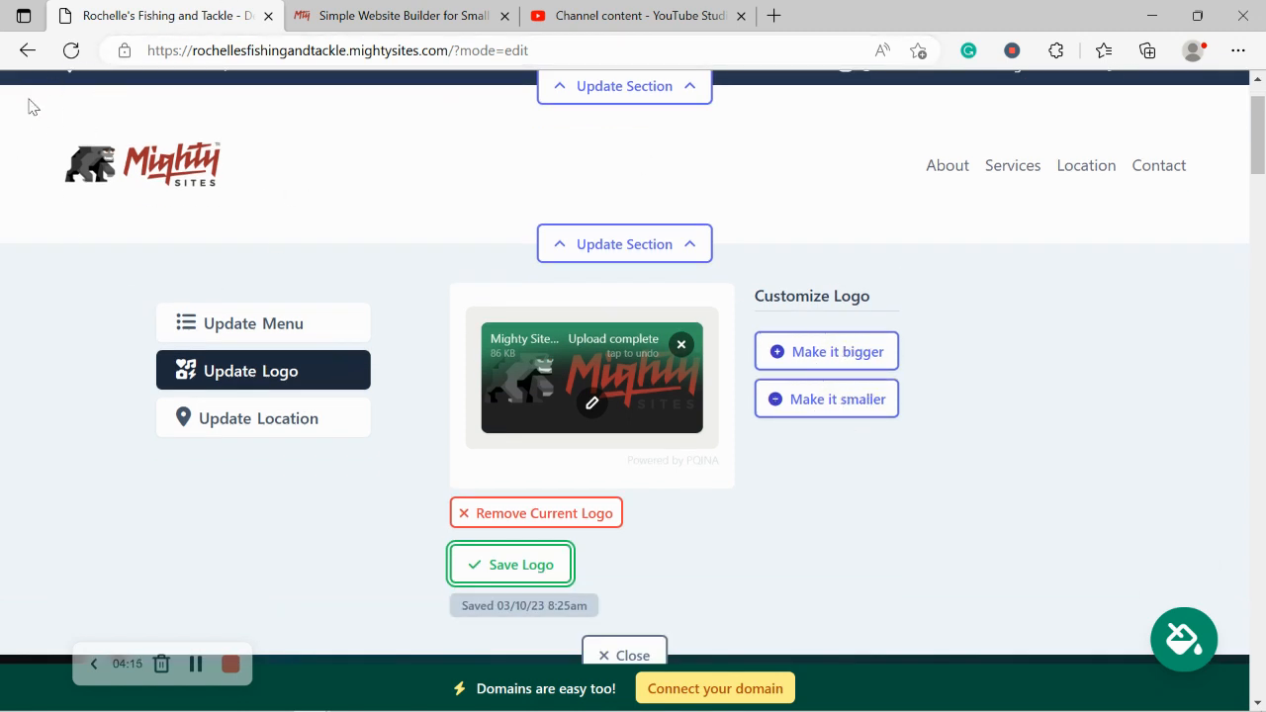
pyautogui.click(518, 570)
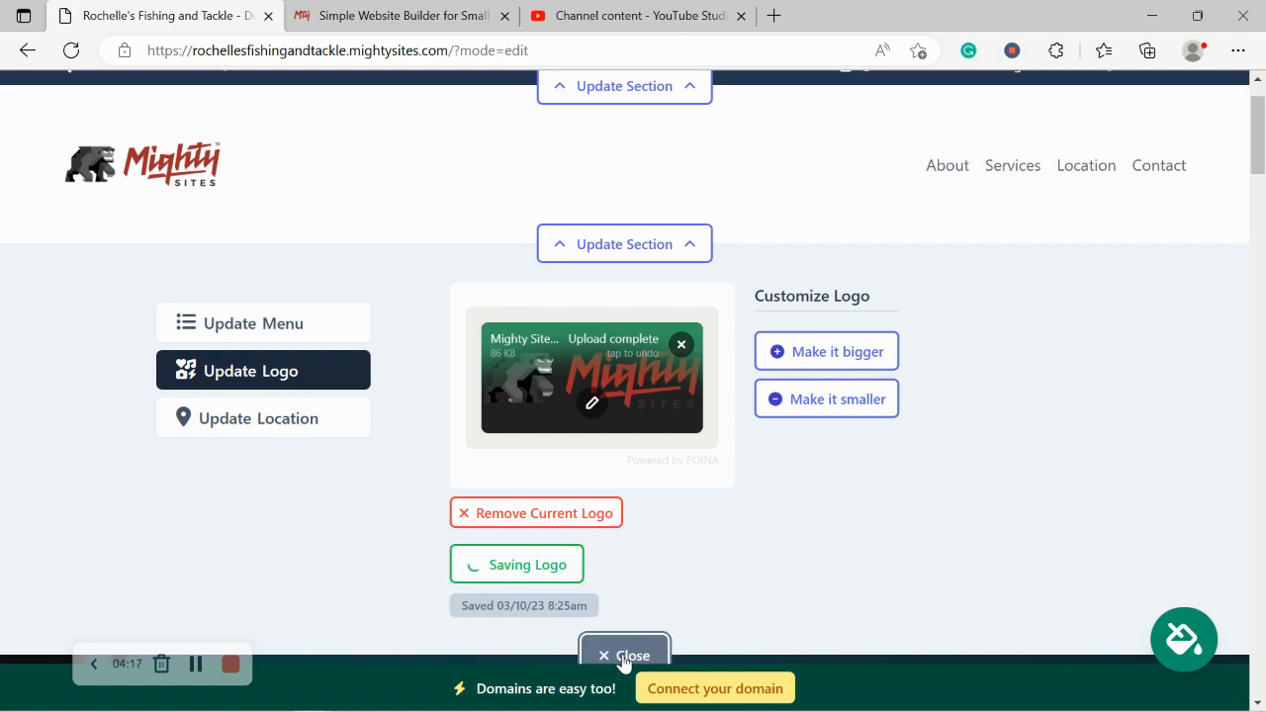
pyautogui.click(617, 655)
pyautogui.scroll(-6, 619, 448)
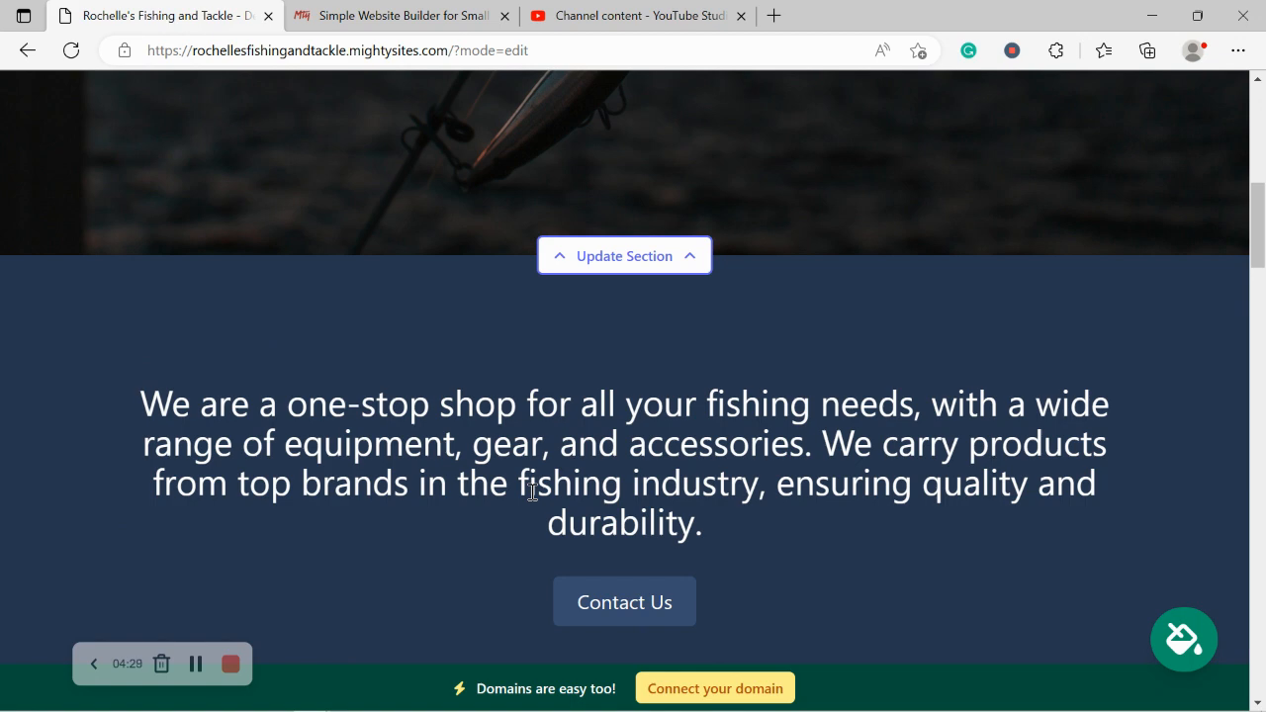
pyautogui.scroll(-4, 532, 492)
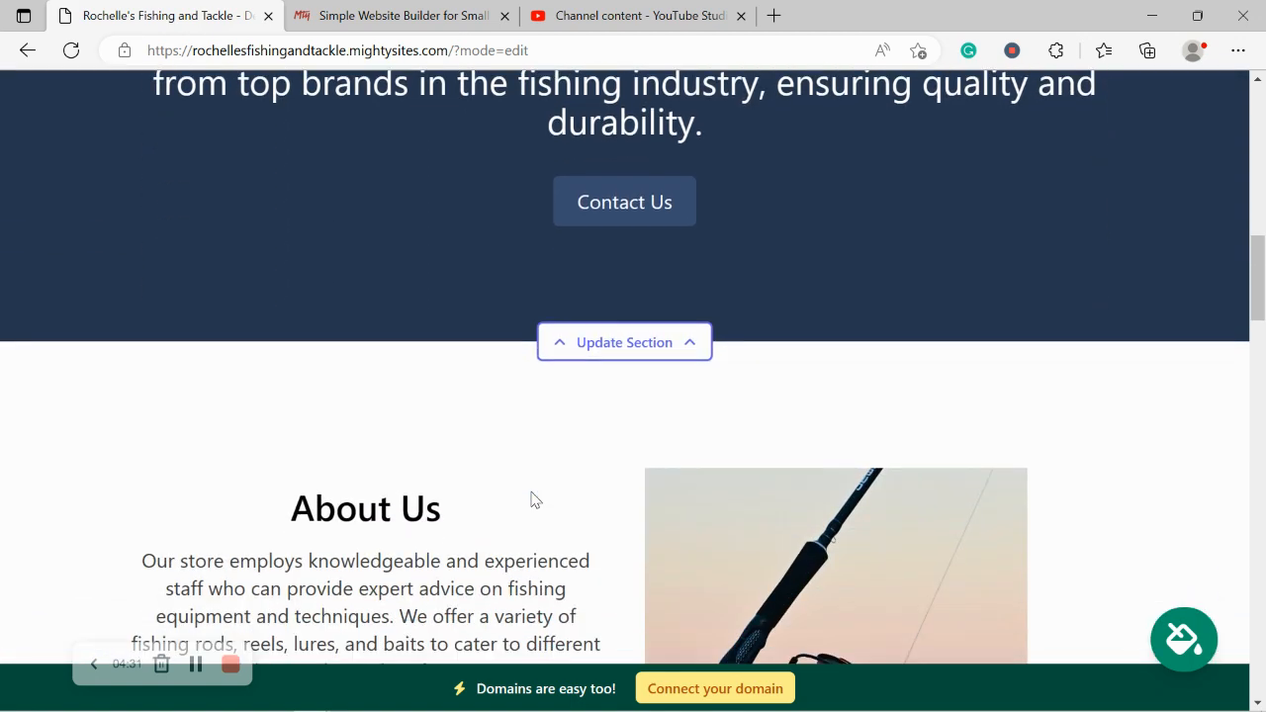
pyautogui.scroll(-4, 532, 499)
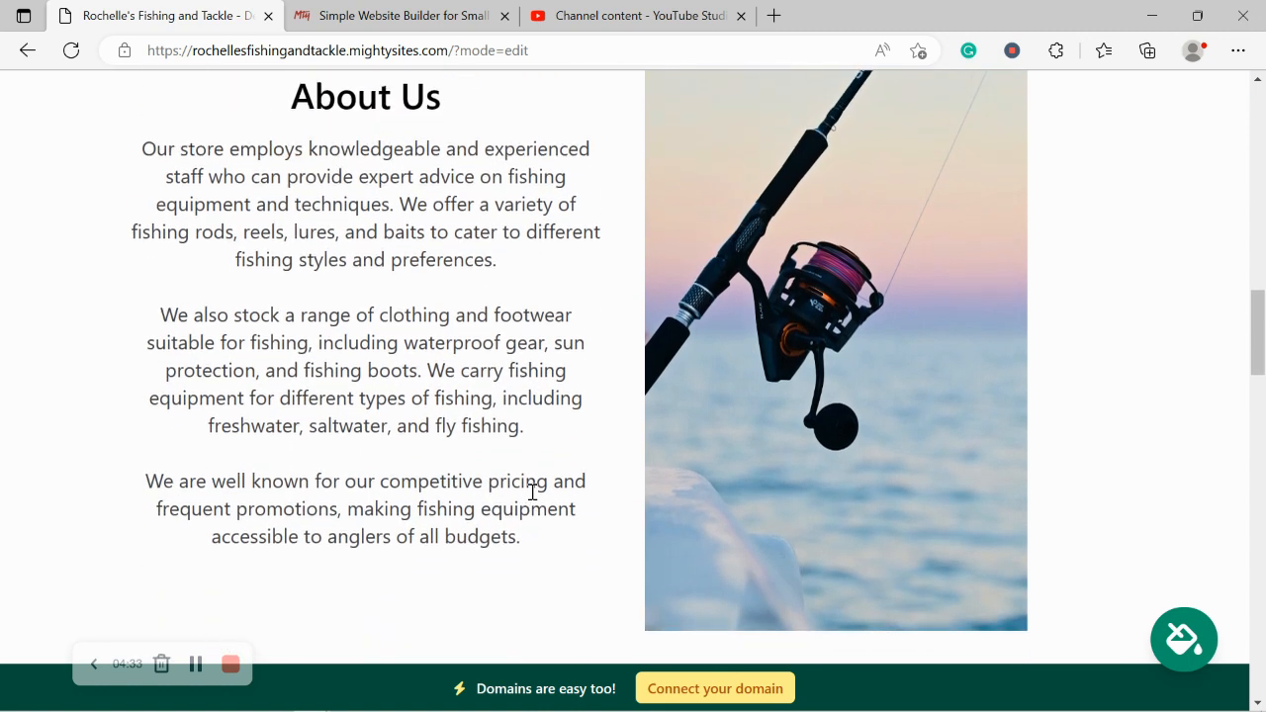
pyautogui.scroll(6, 532, 491)
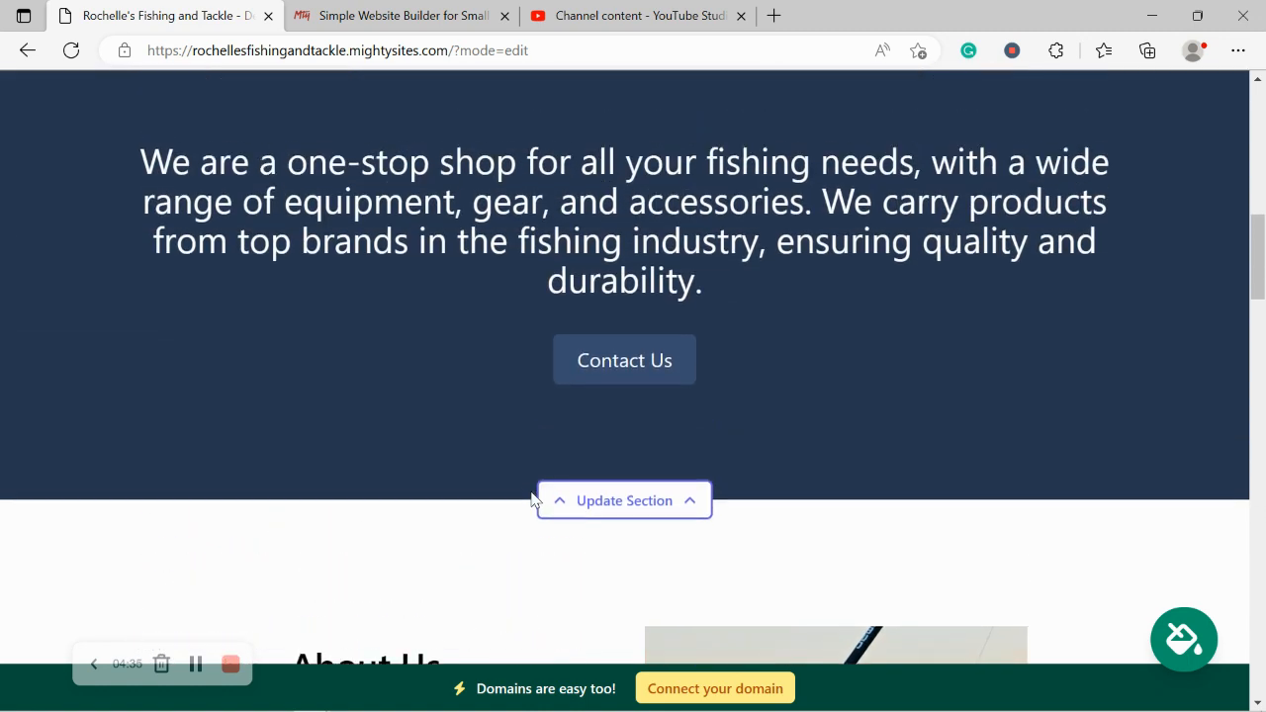
pyautogui.scroll(1, 532, 500)
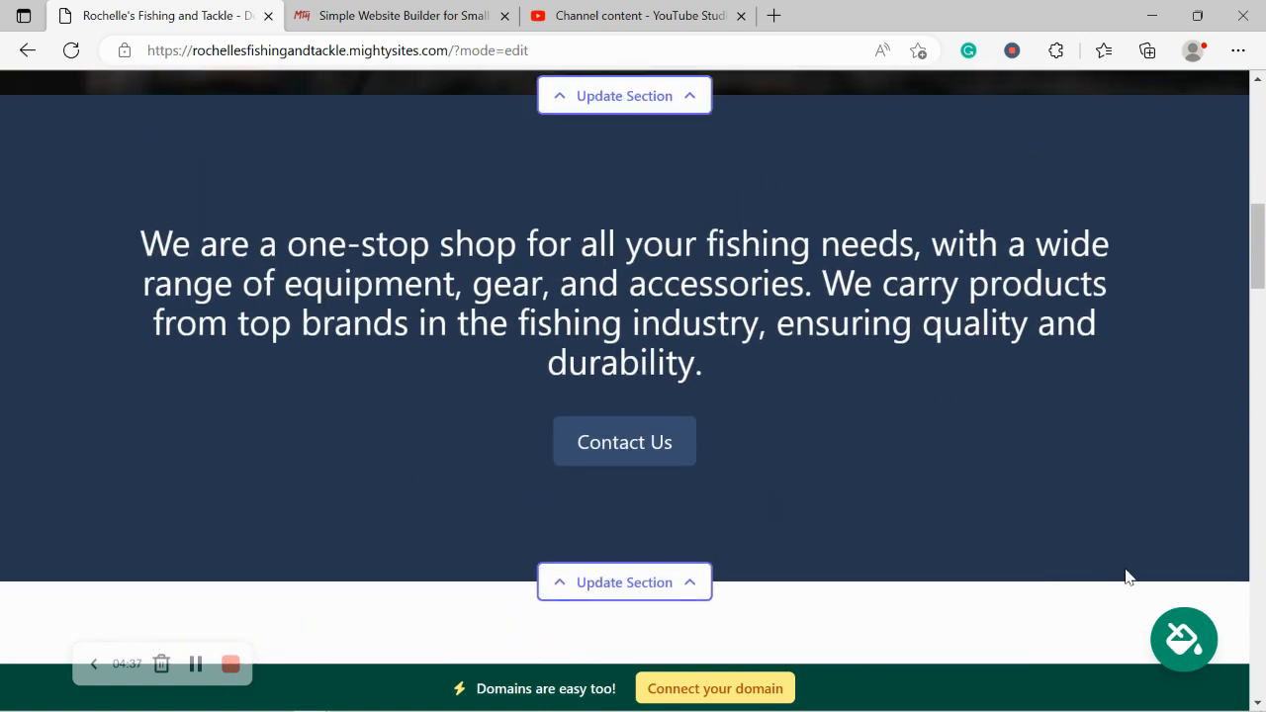
# Step: Apply the second, grey-blue colour theme from the theme choices
pyautogui.click(1189, 638)
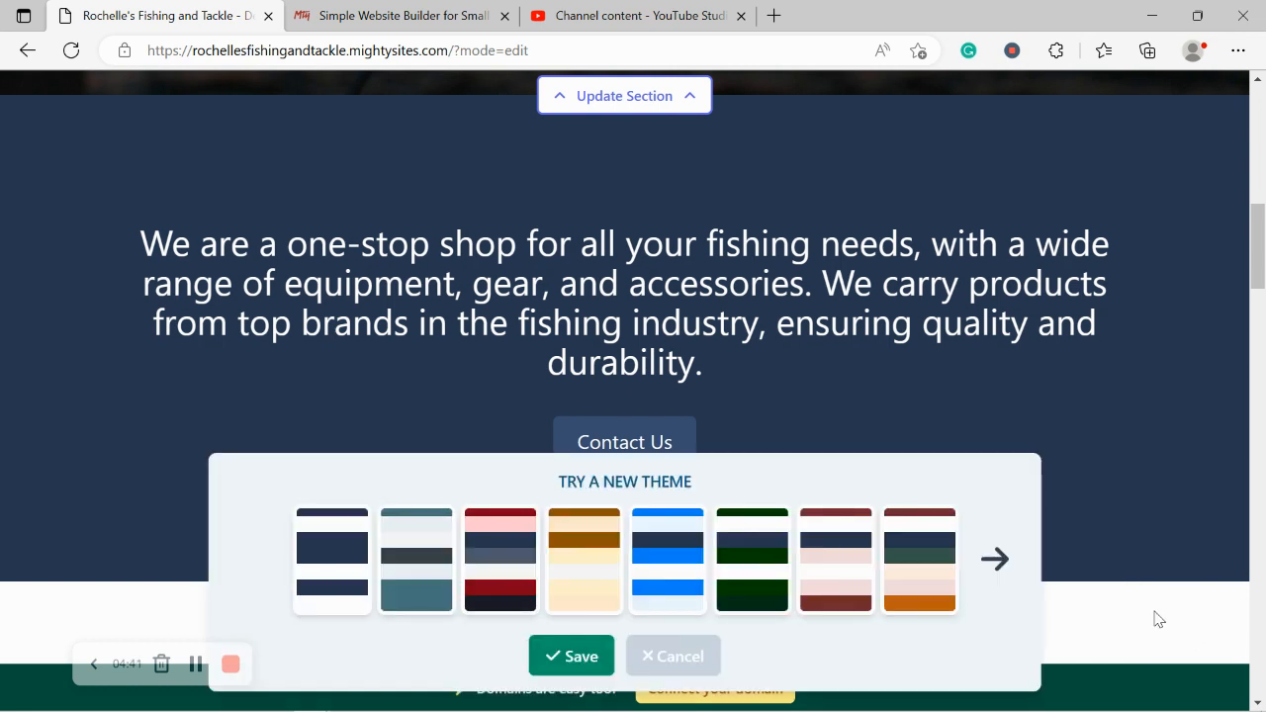
pyautogui.click(398, 573)
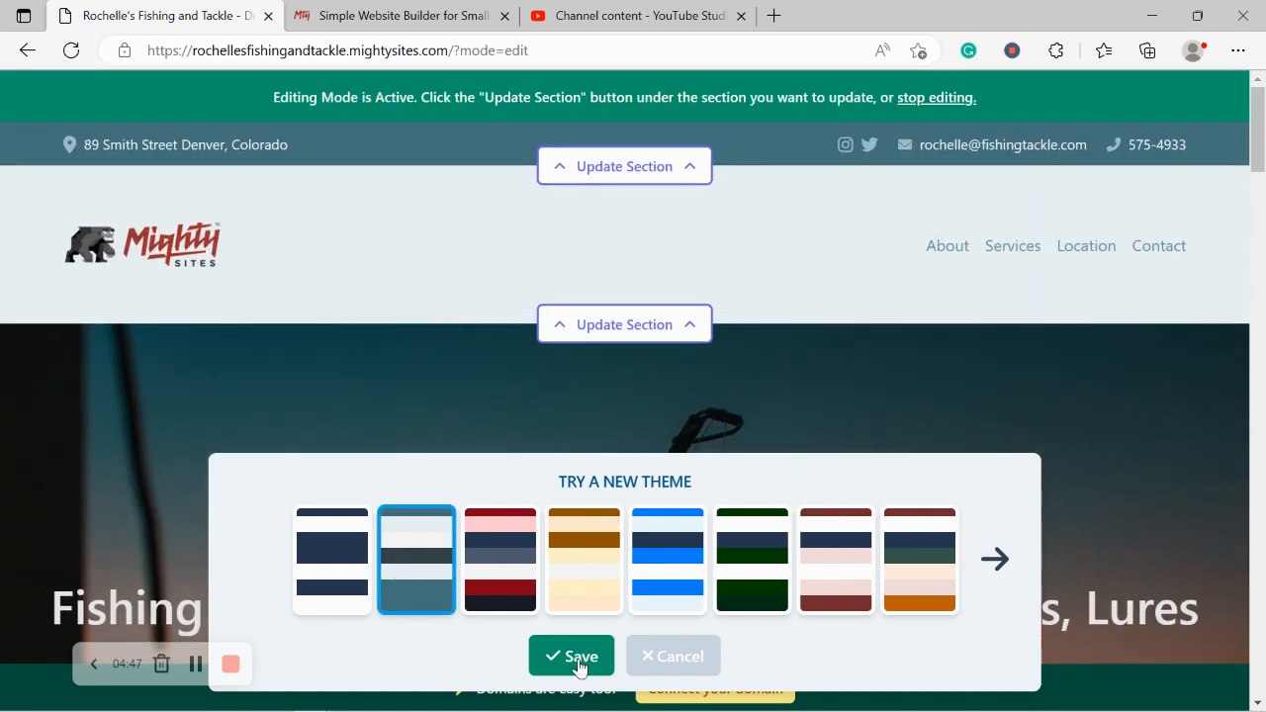
pyautogui.scroll(-4, 518, 504)
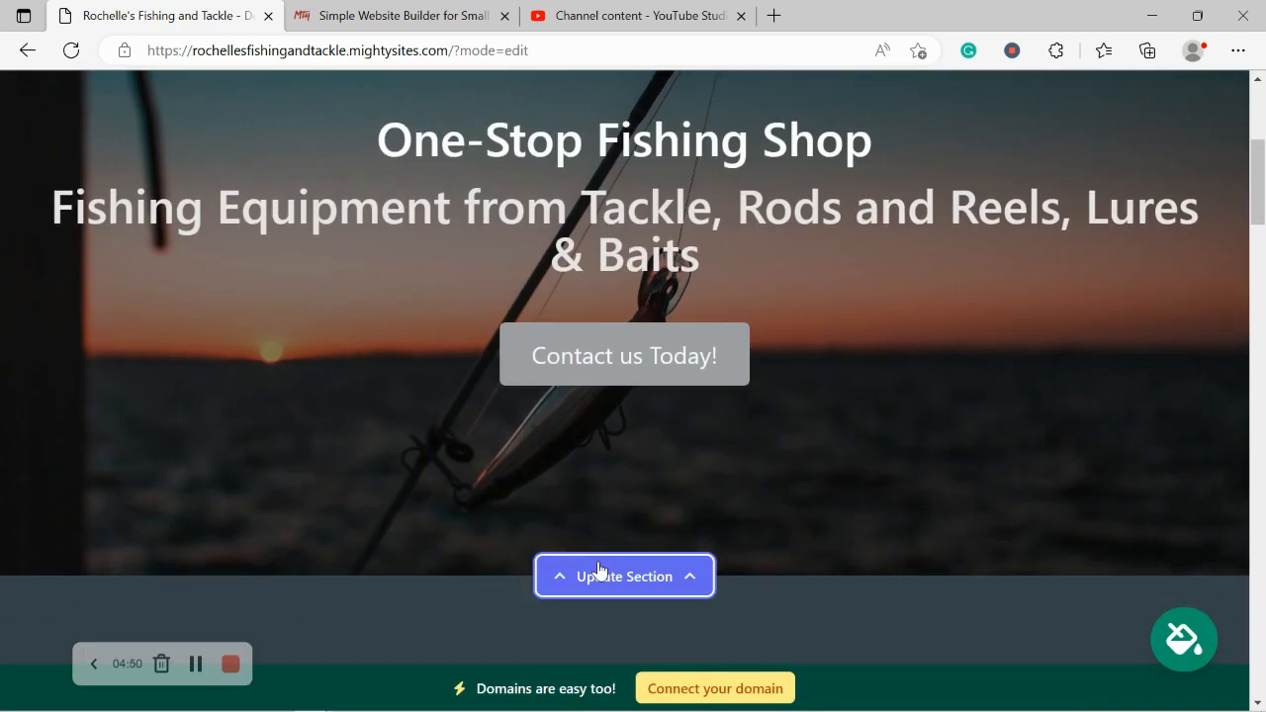
# Step: Open the hero image picker and search stock photos for 'Fishing tackle'
pyautogui.click(599, 569)
pyautogui.scroll(-3, 404, 347)
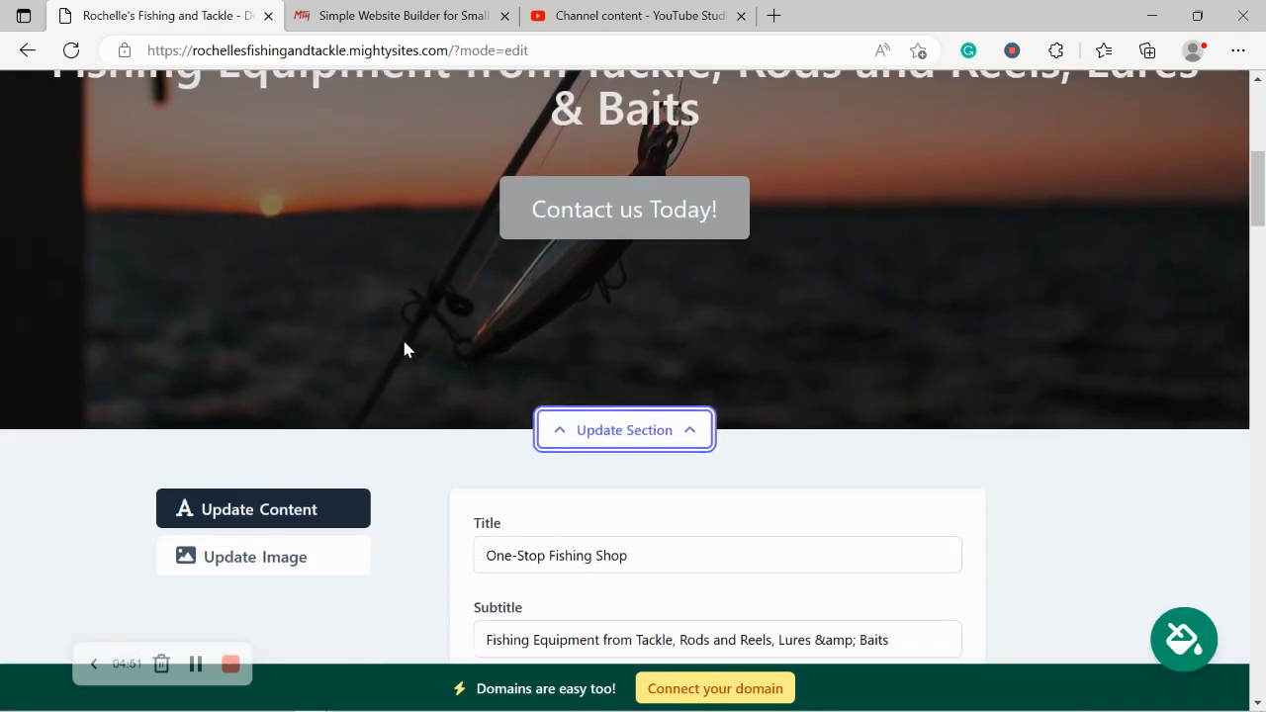
pyautogui.click(290, 487)
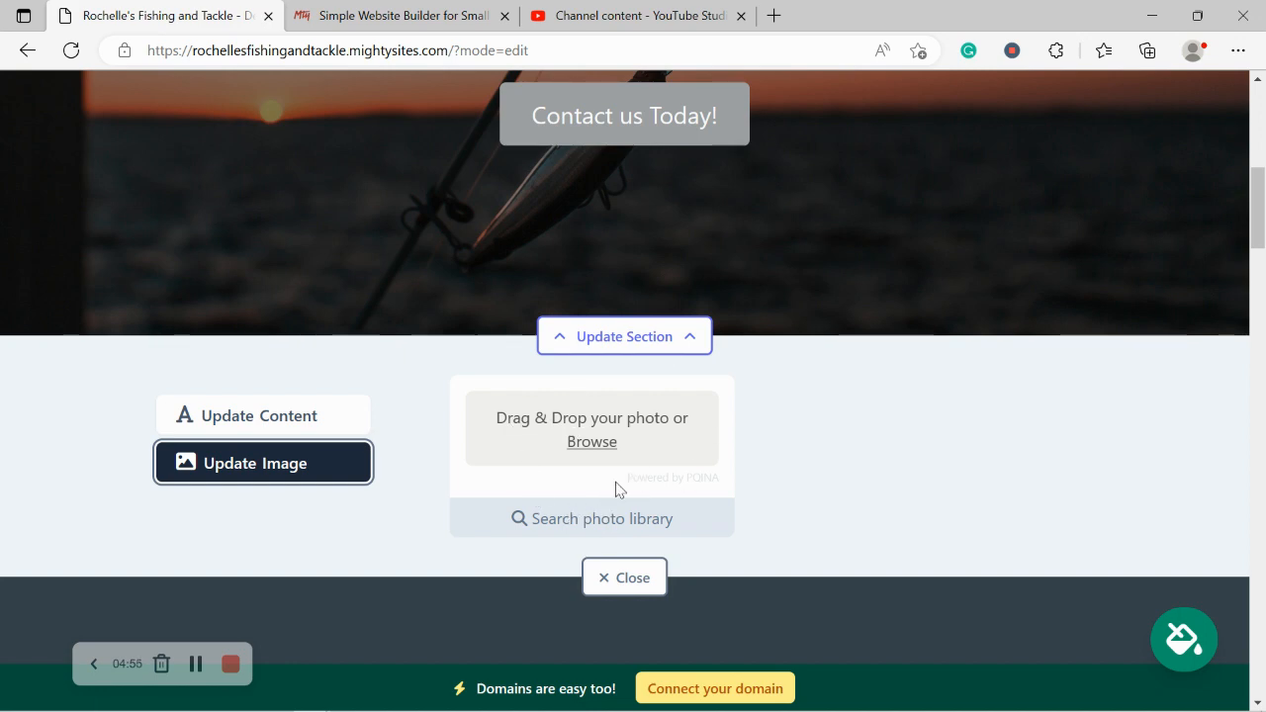
pyautogui.click(652, 532)
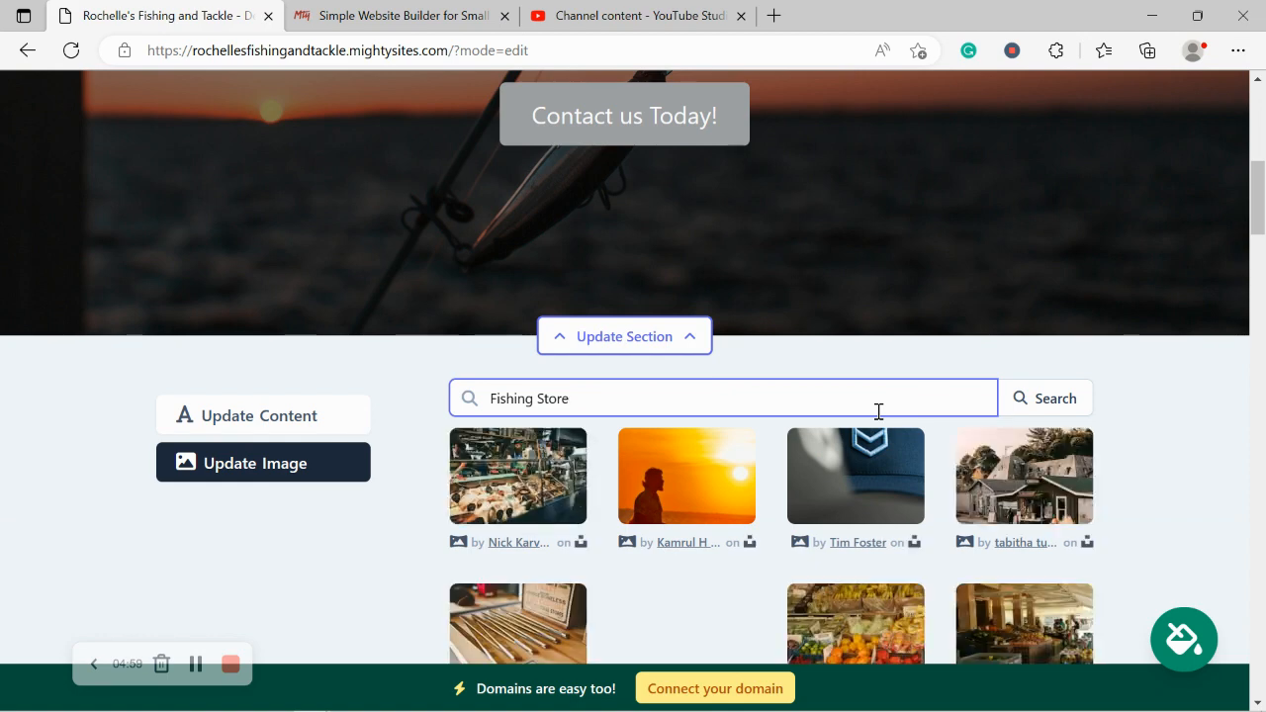
pyautogui.scroll(-1, 1162, 460)
pyautogui.scroll(-3, 1162, 461)
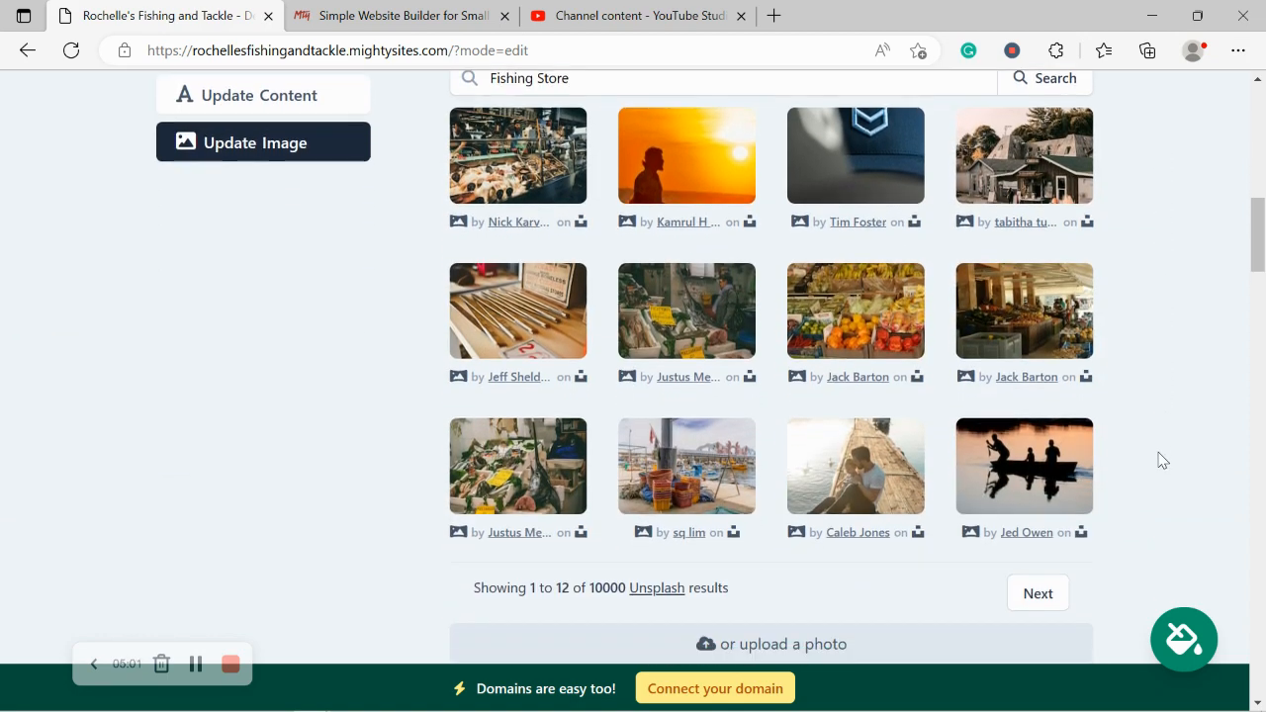
pyautogui.scroll(2, 1162, 460)
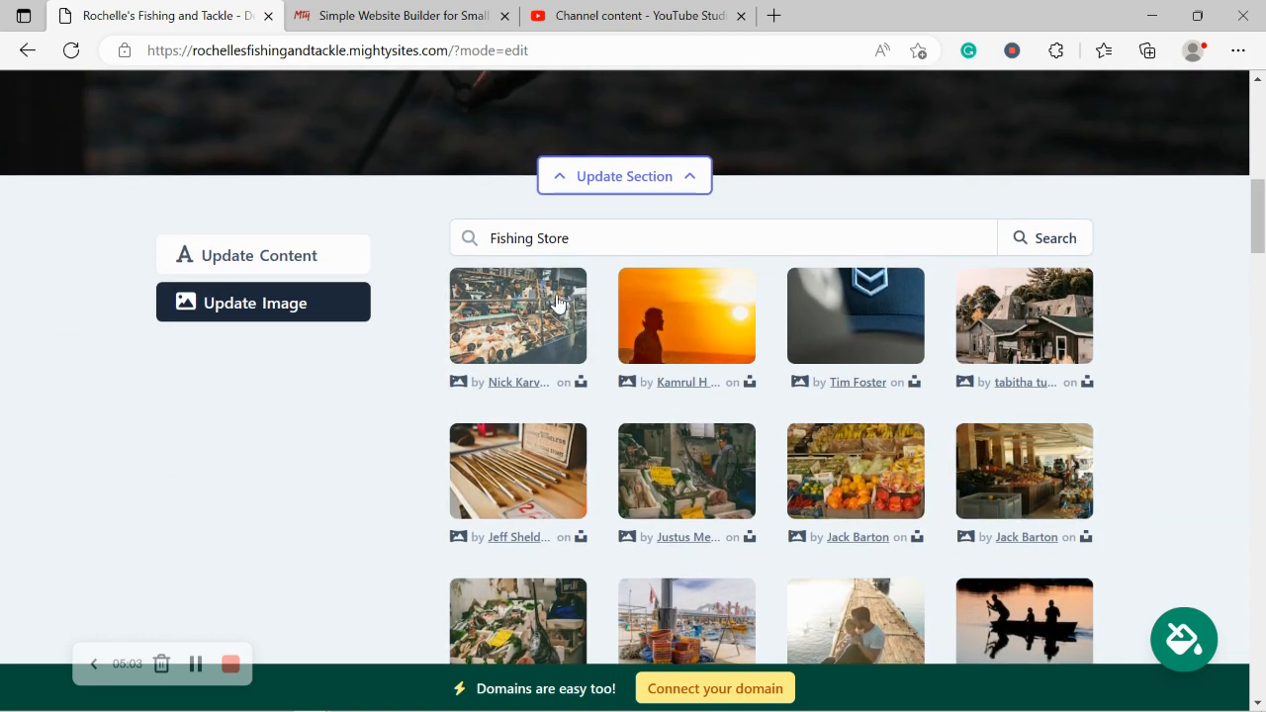
pyautogui.moveTo(536, 238); pyautogui.dragTo(648, 240)
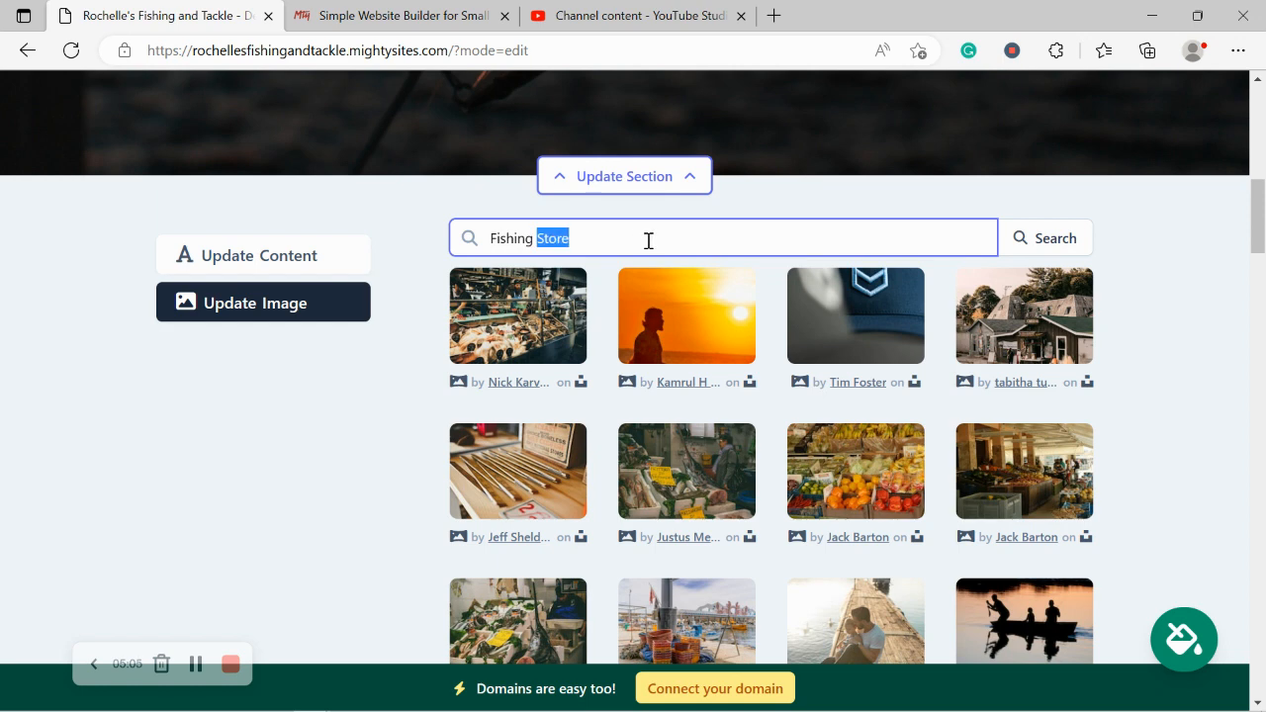
pyautogui.write('tackl')
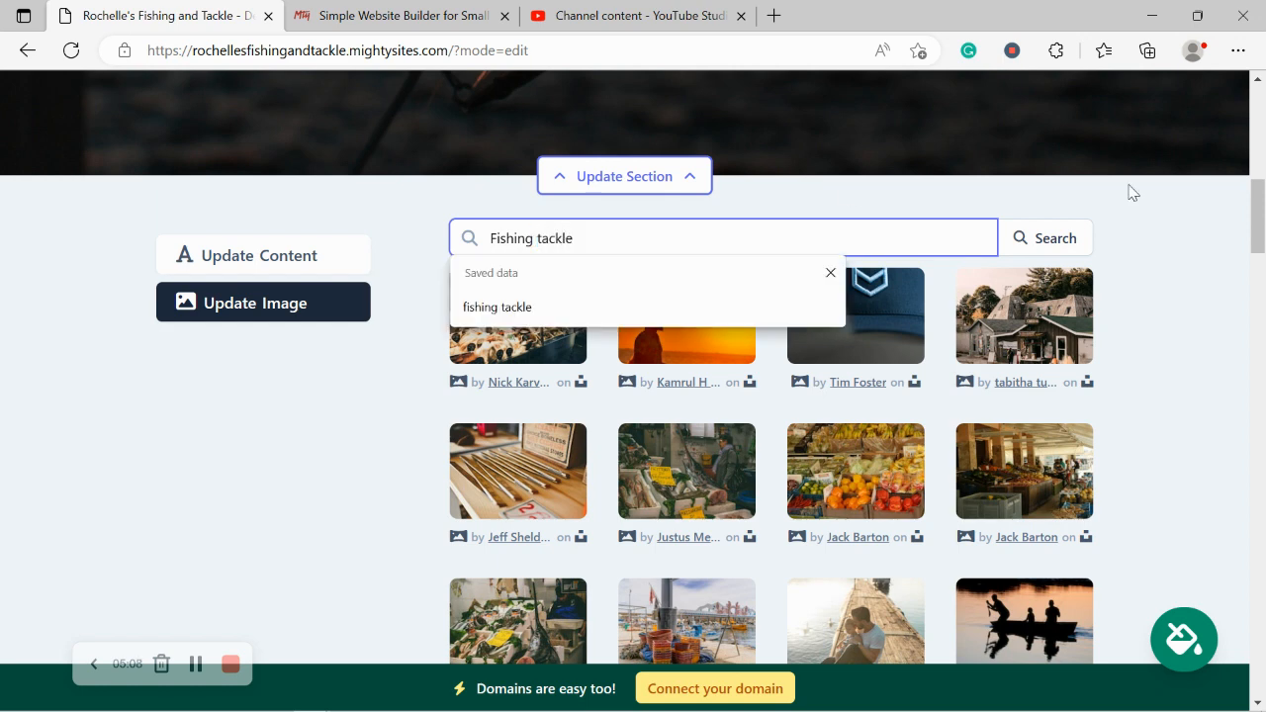
pyautogui.click(1052, 241)
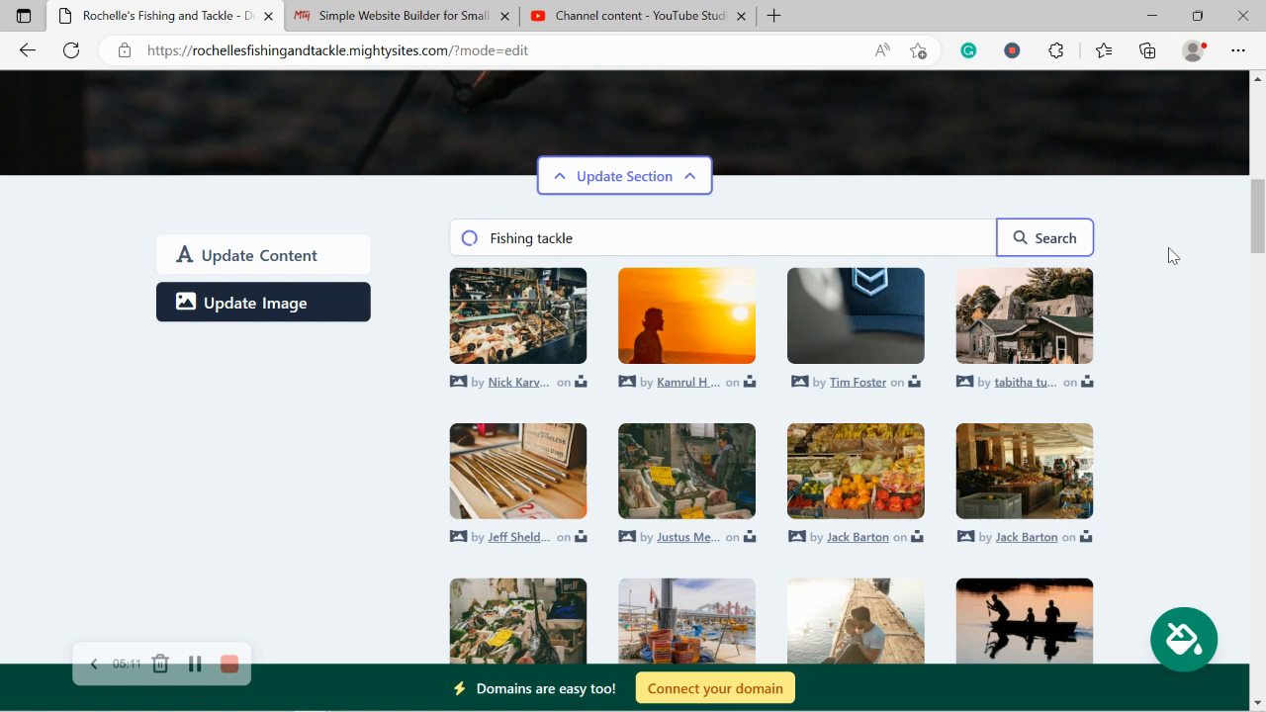
# Step: Search 'Fishing rod' and save the hand-holding-a-fish photo as the hero image
pyautogui.scroll(-1, 1145, 337)
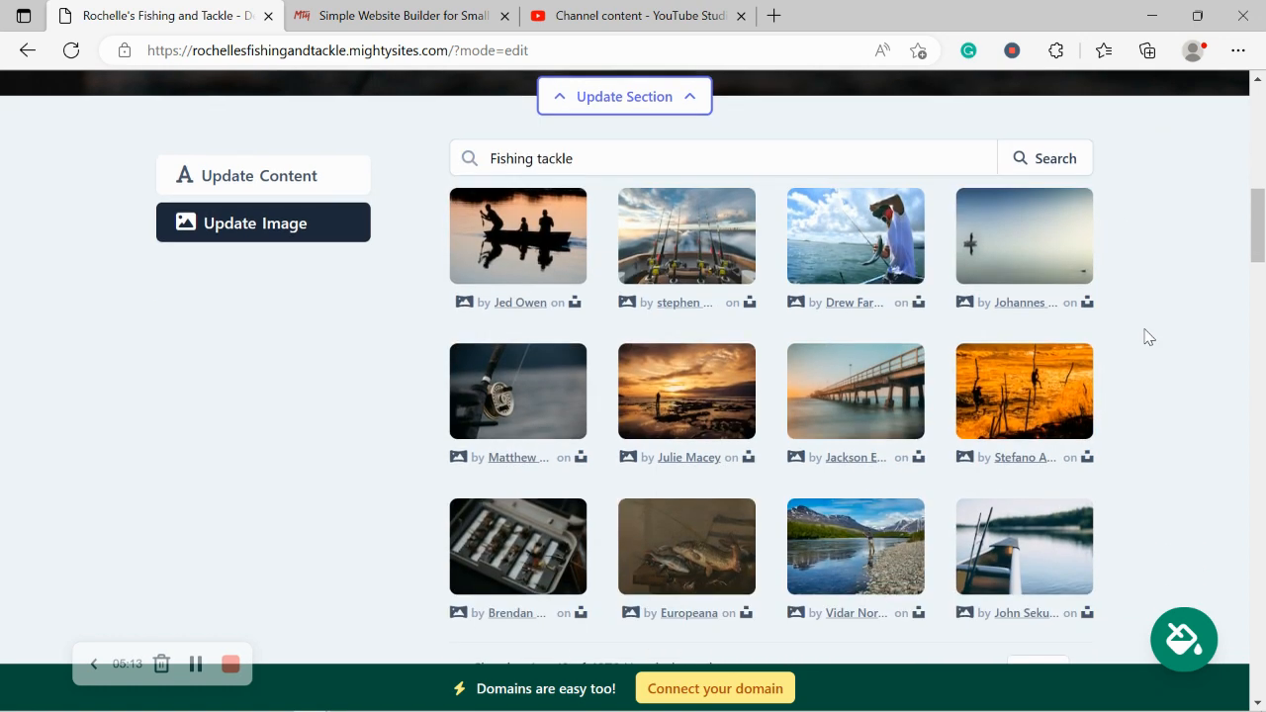
pyautogui.scroll(1, 737, 265)
pyautogui.doubleClick(536, 240)
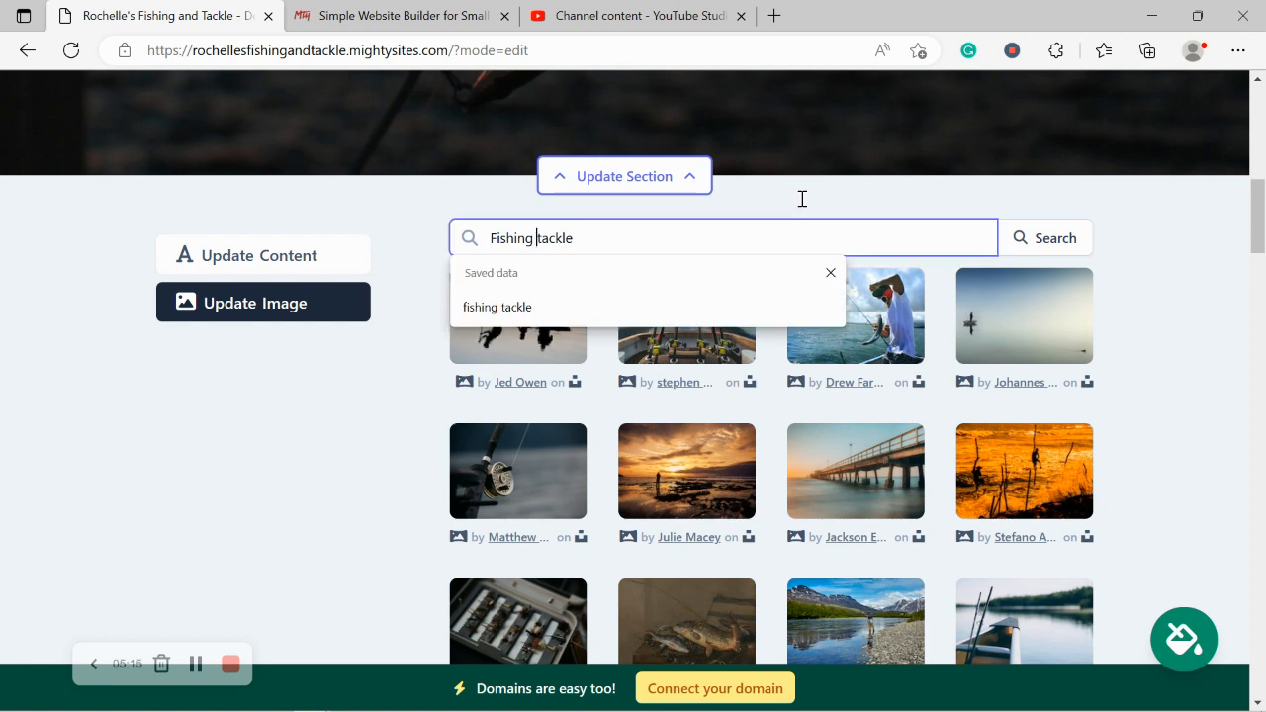
pyautogui.write('rod')
pyautogui.click(1064, 247)
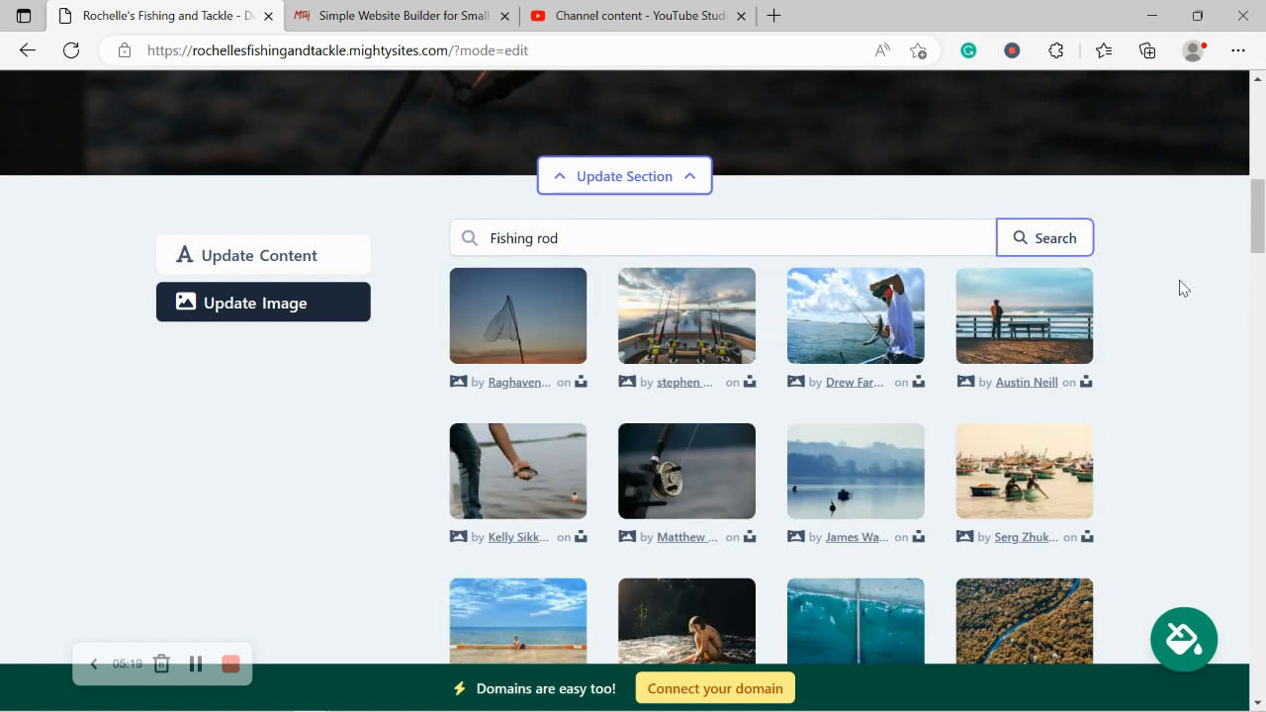
pyautogui.scroll(-1, 1183, 288)
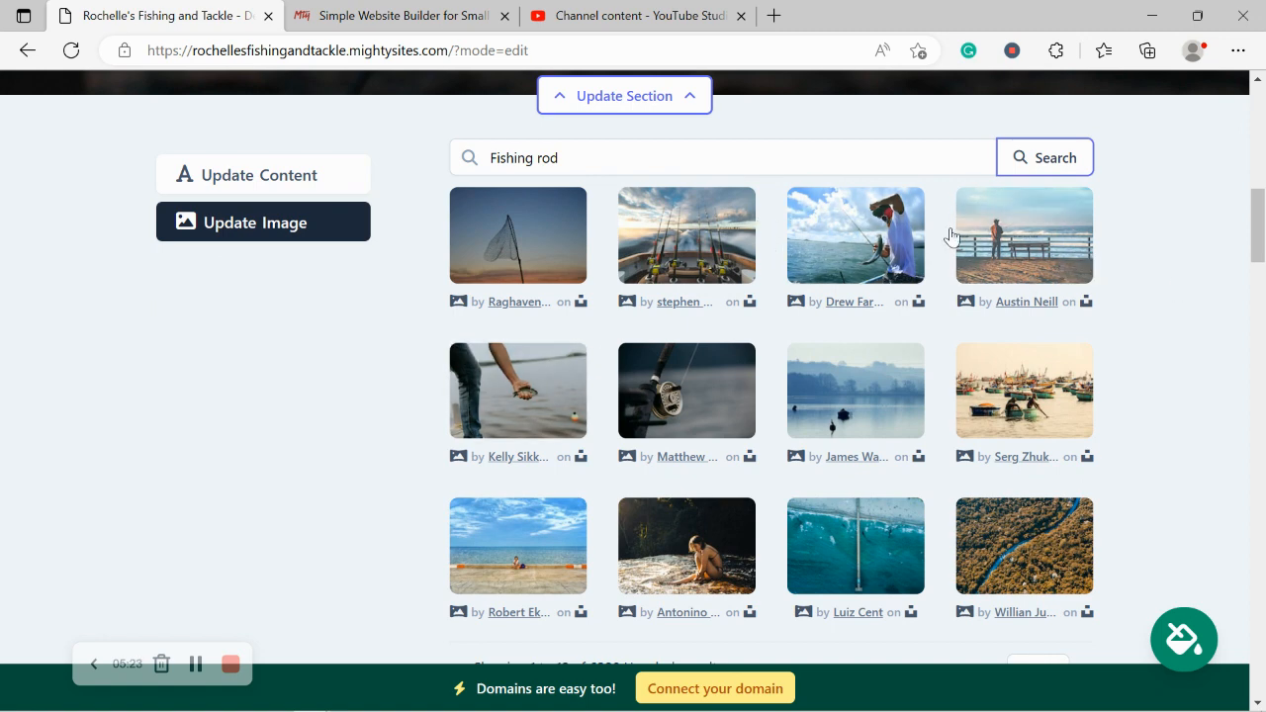
pyautogui.click(554, 381)
pyautogui.click(739, 567)
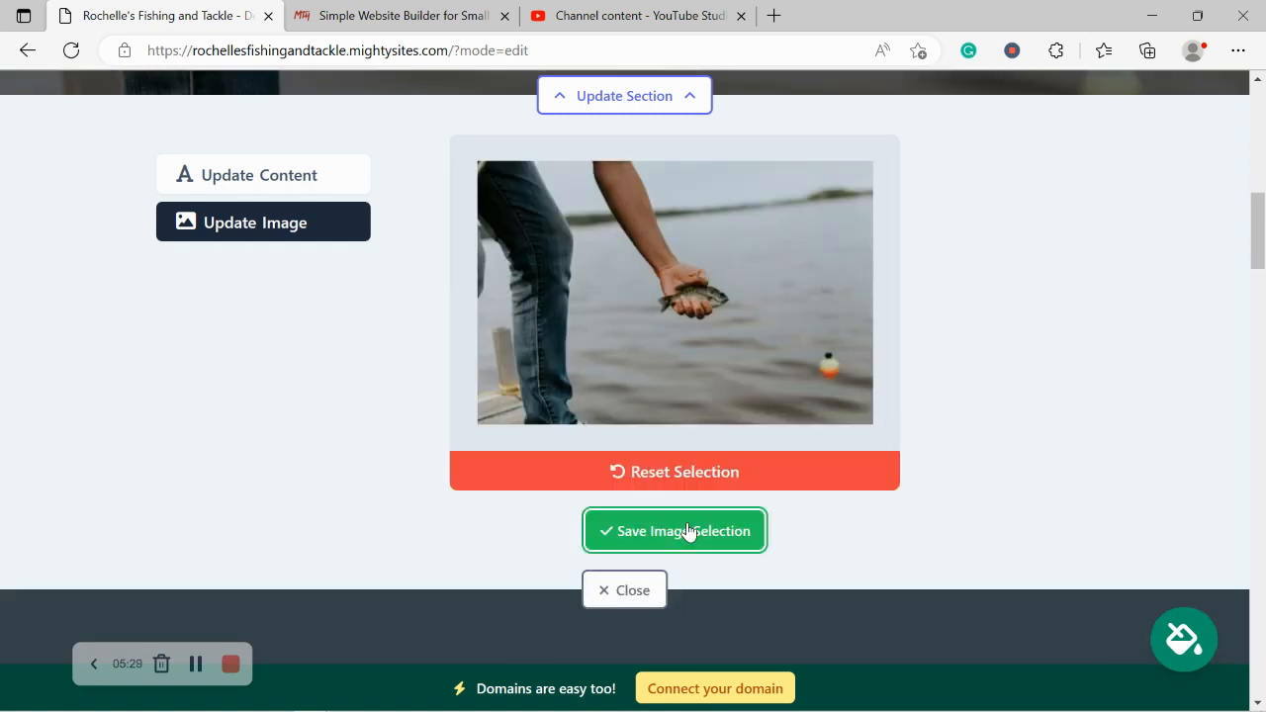
pyautogui.click(682, 528)
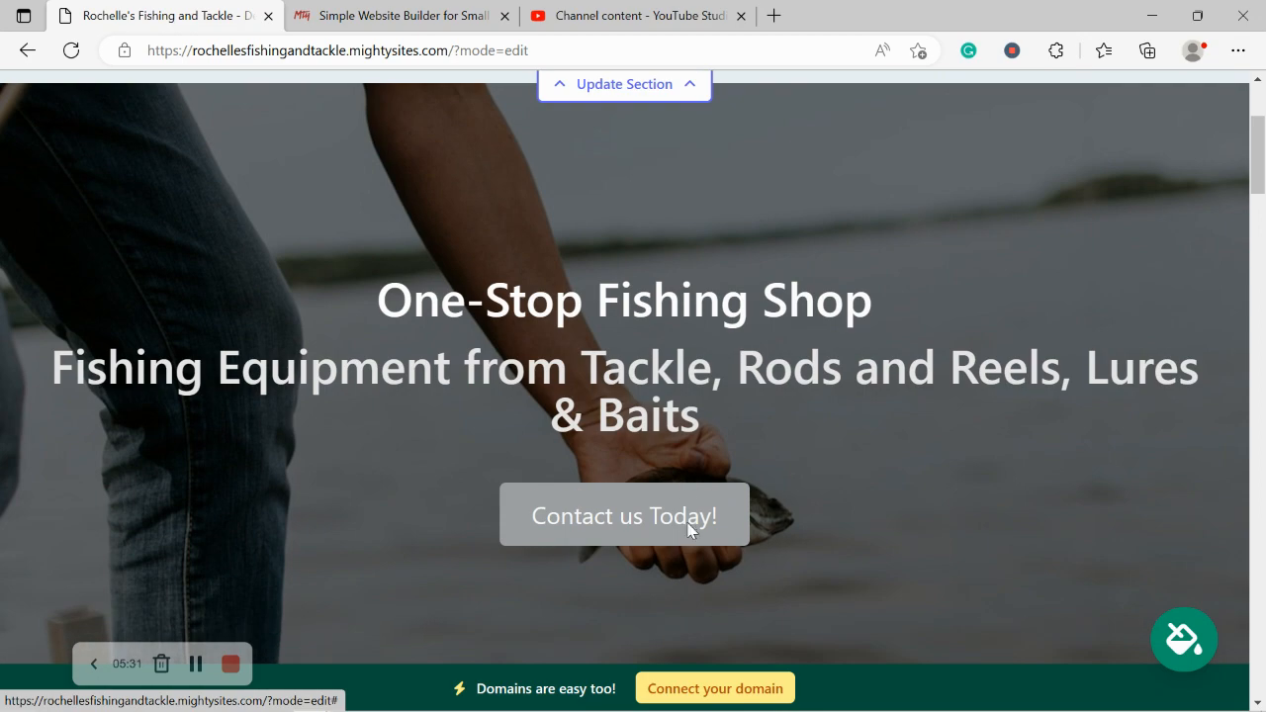
# Step: In the hero's content form, replace the button label with 'Get Directions'
pyautogui.scroll(-5, 593, 475)
pyautogui.click(272, 340)
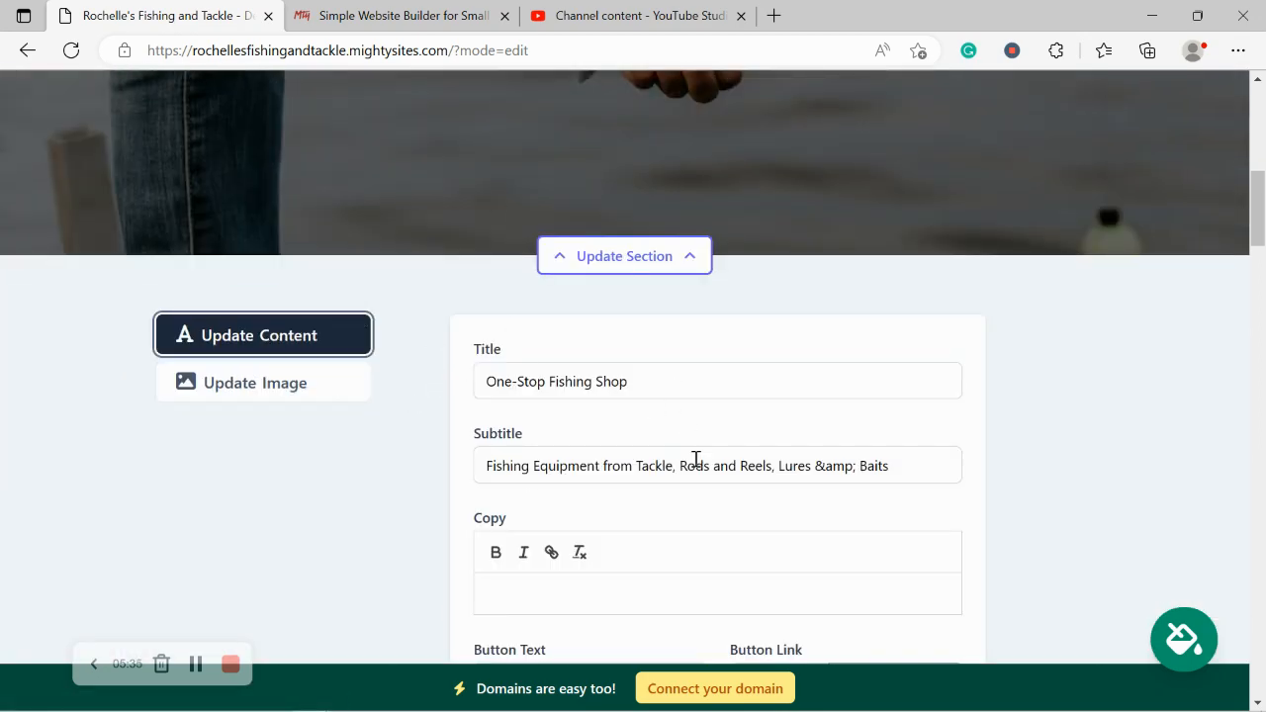
pyautogui.scroll(4, 695, 459)
pyautogui.moveTo(586, 270); pyautogui.dragTo(805, 356)
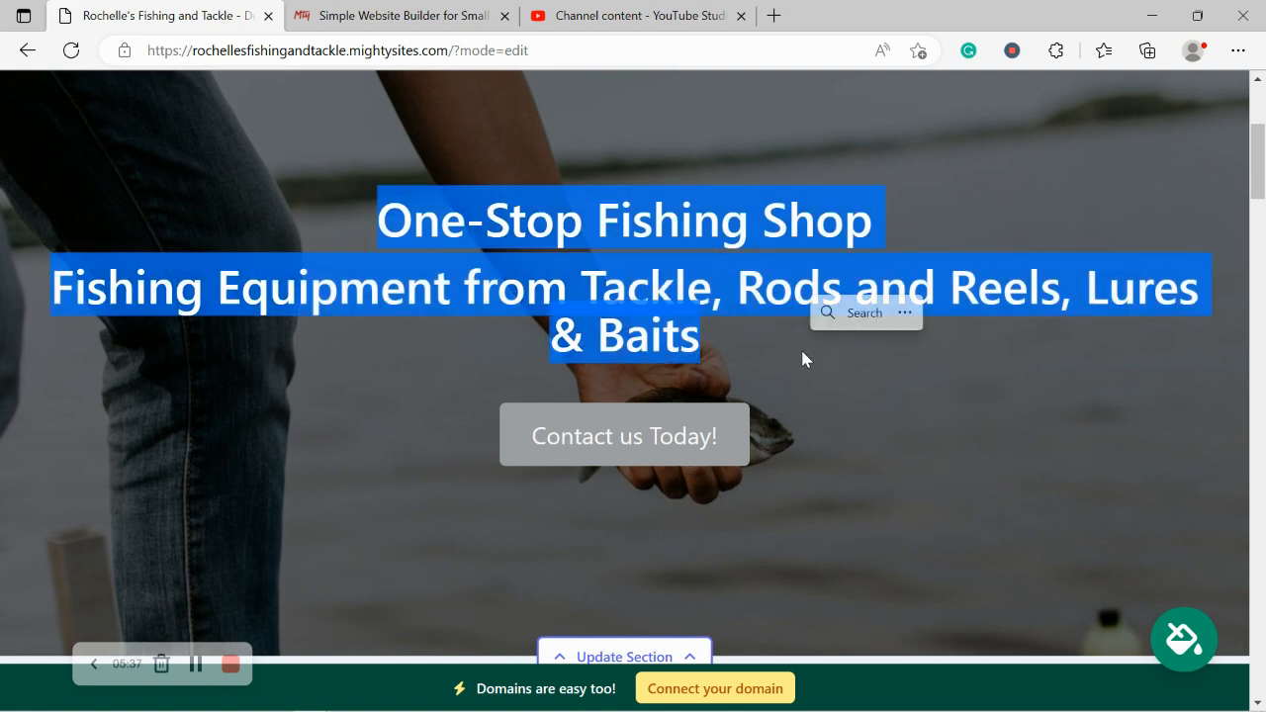
pyautogui.click(912, 513)
pyautogui.scroll(-1, 912, 513)
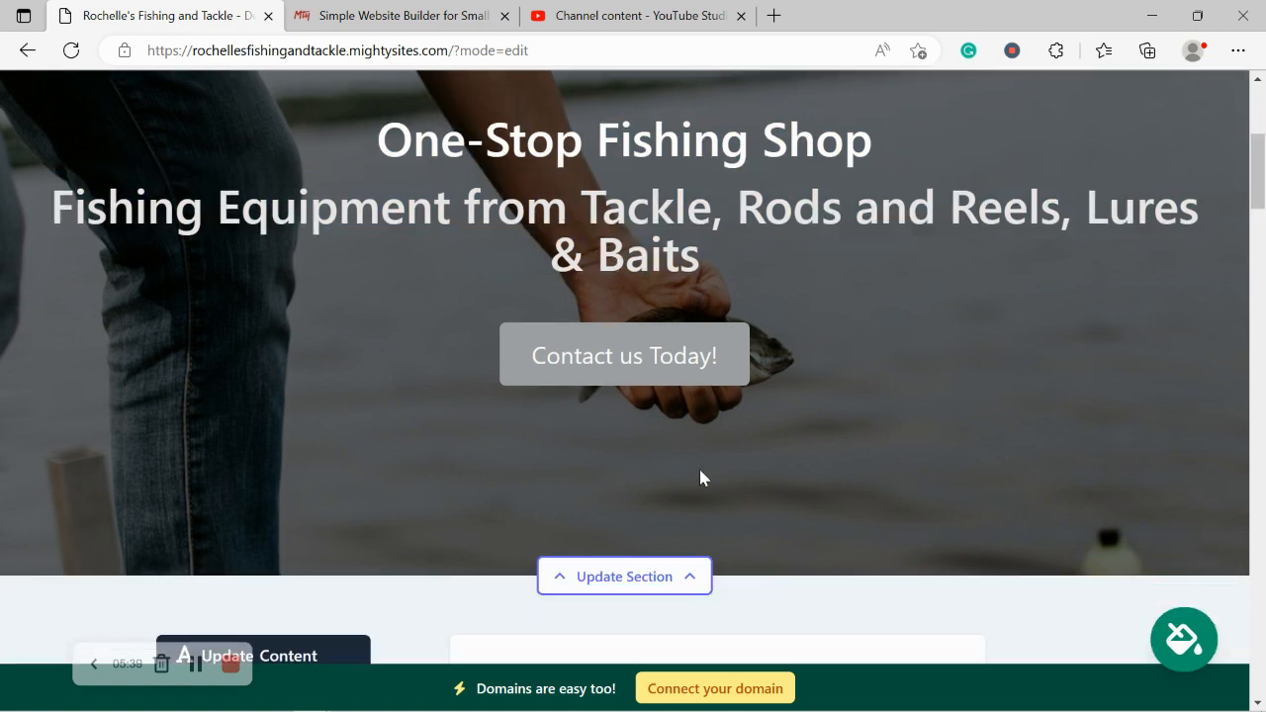
pyautogui.scroll(-6, 805, 408)
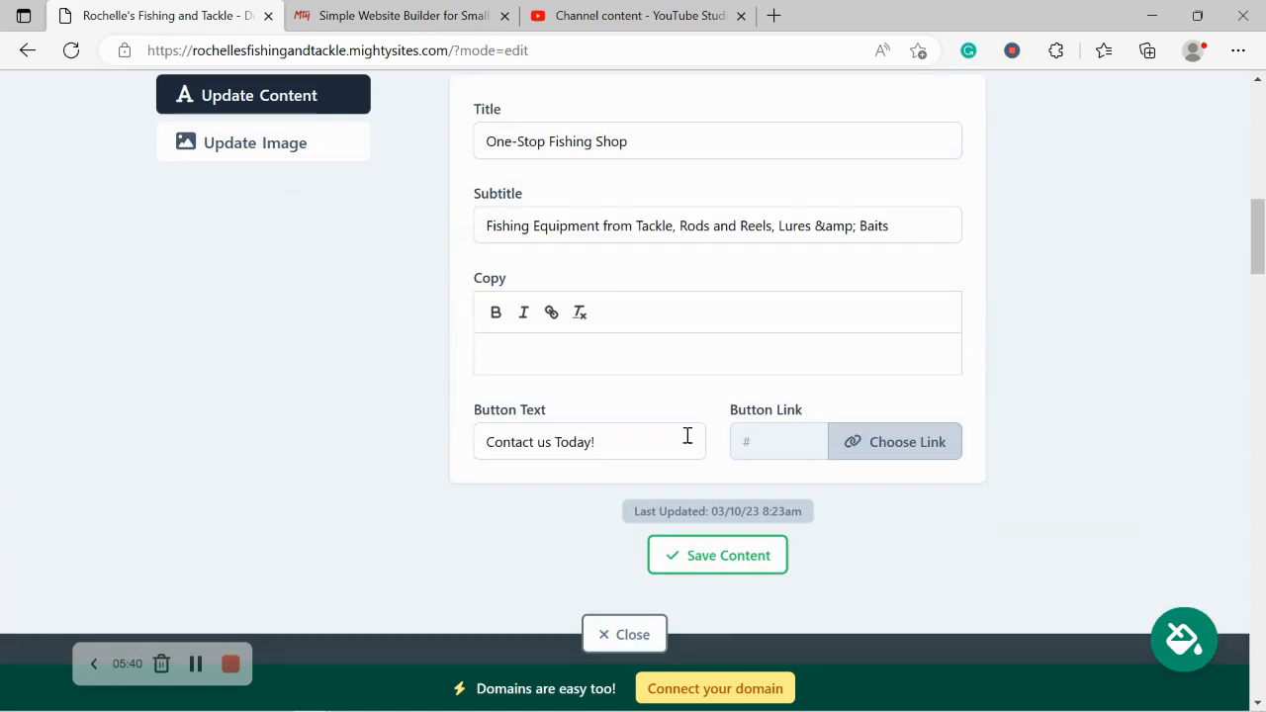
pyautogui.click(680, 441)
pyautogui.hotkey('shift', 'Left')
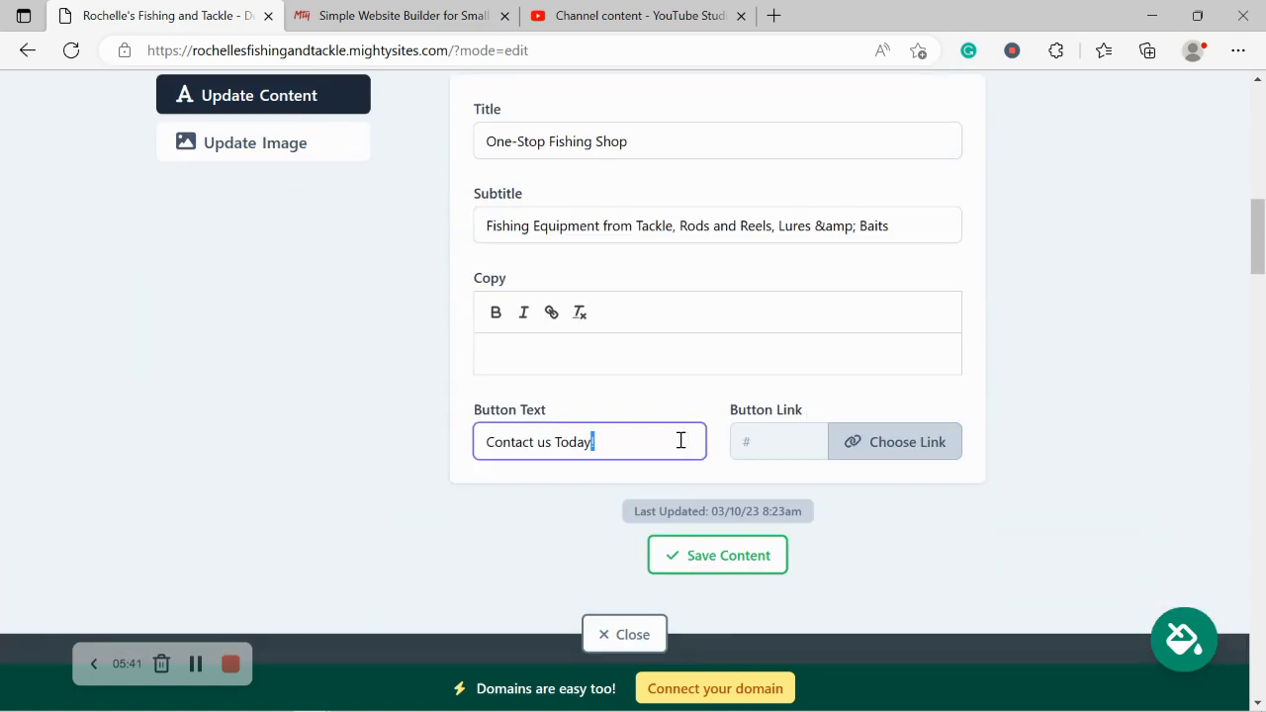
pyautogui.hotkey('ctrl', 'a')
pyautogui.write('Get Dire')
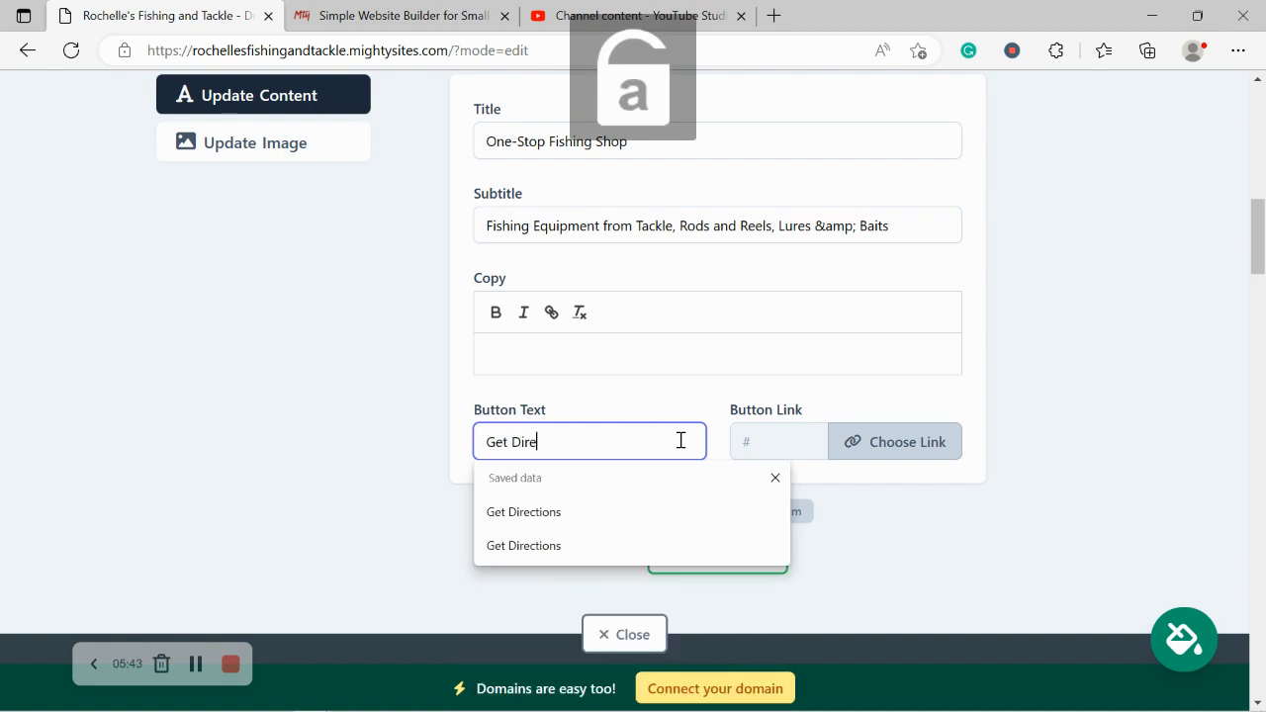
pyautogui.write('ctions')
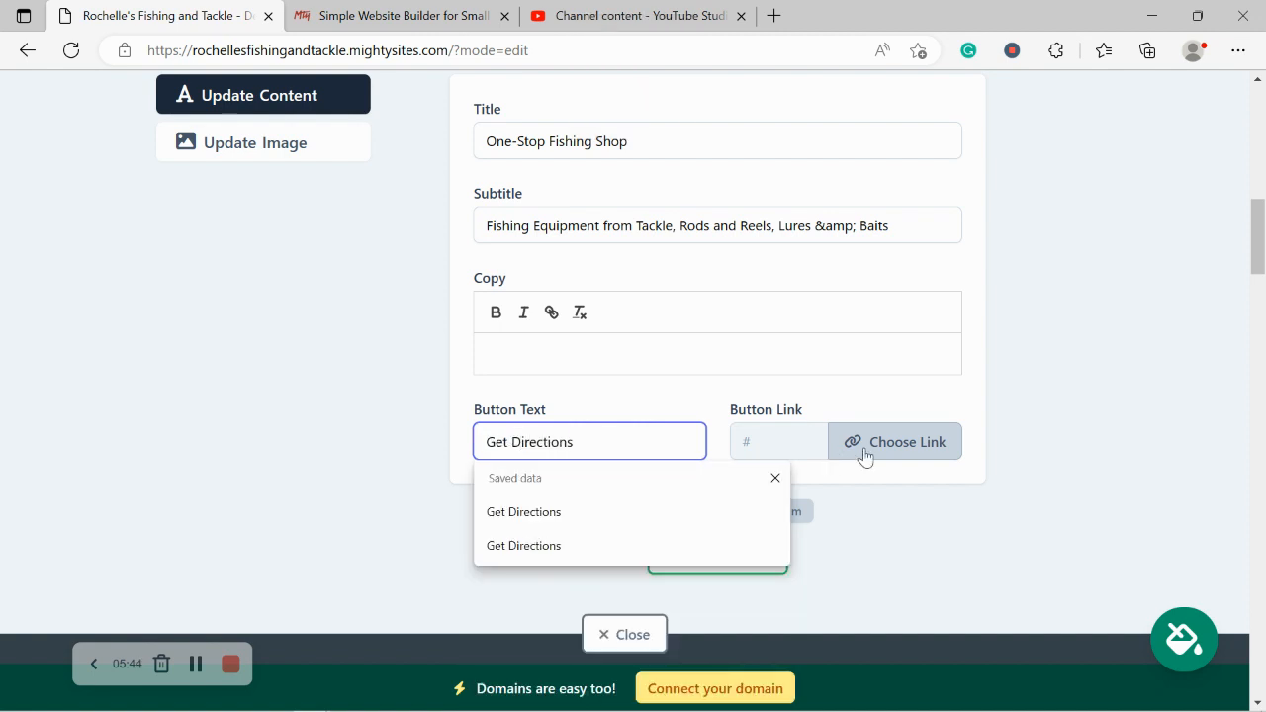
# Step: Link the hero button to the Directions action for the shop
pyautogui.click(947, 442)
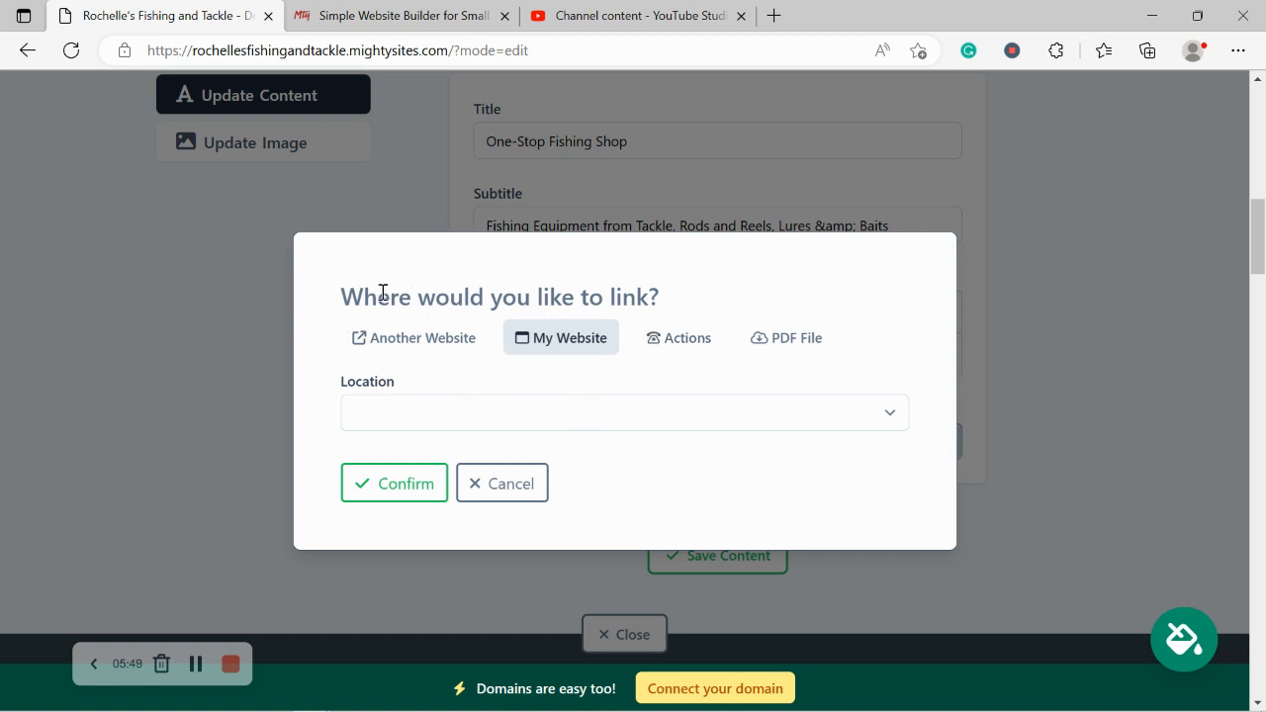
pyautogui.click(678, 337)
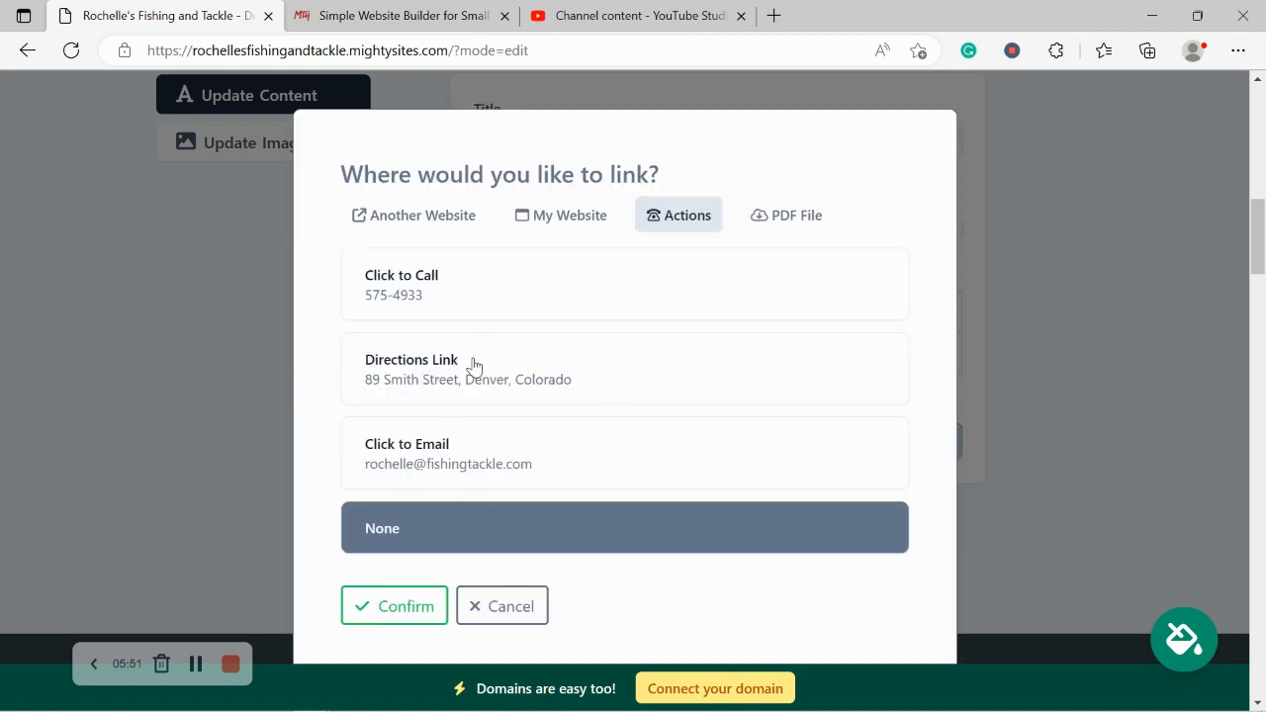
pyautogui.click(433, 364)
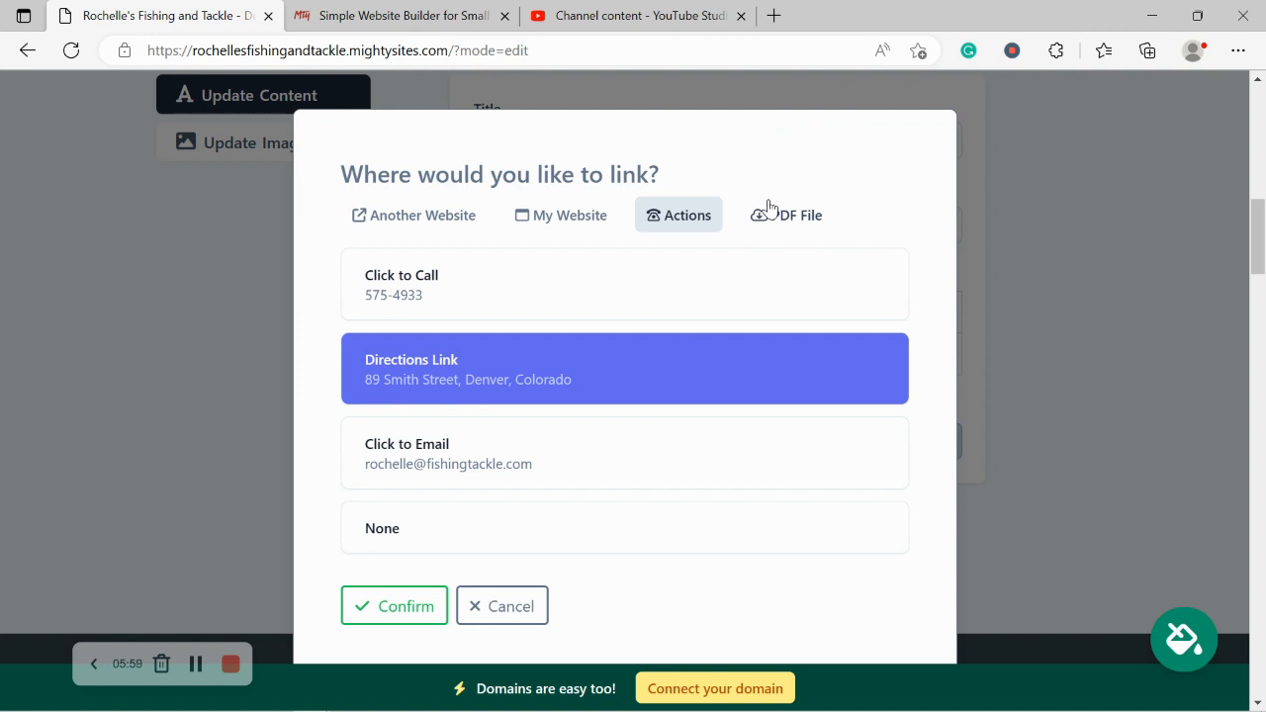
pyautogui.click(405, 603)
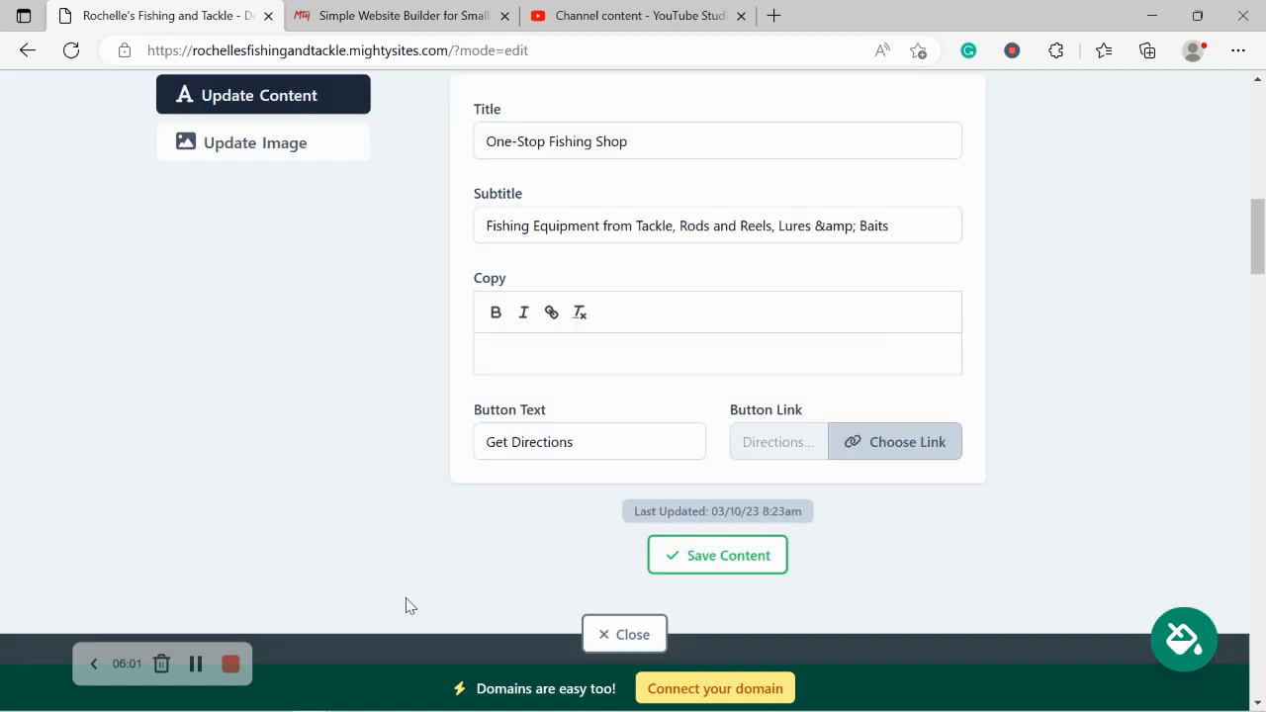
# Step: Save the updated hero content and close the section editor
pyautogui.click(673, 556)
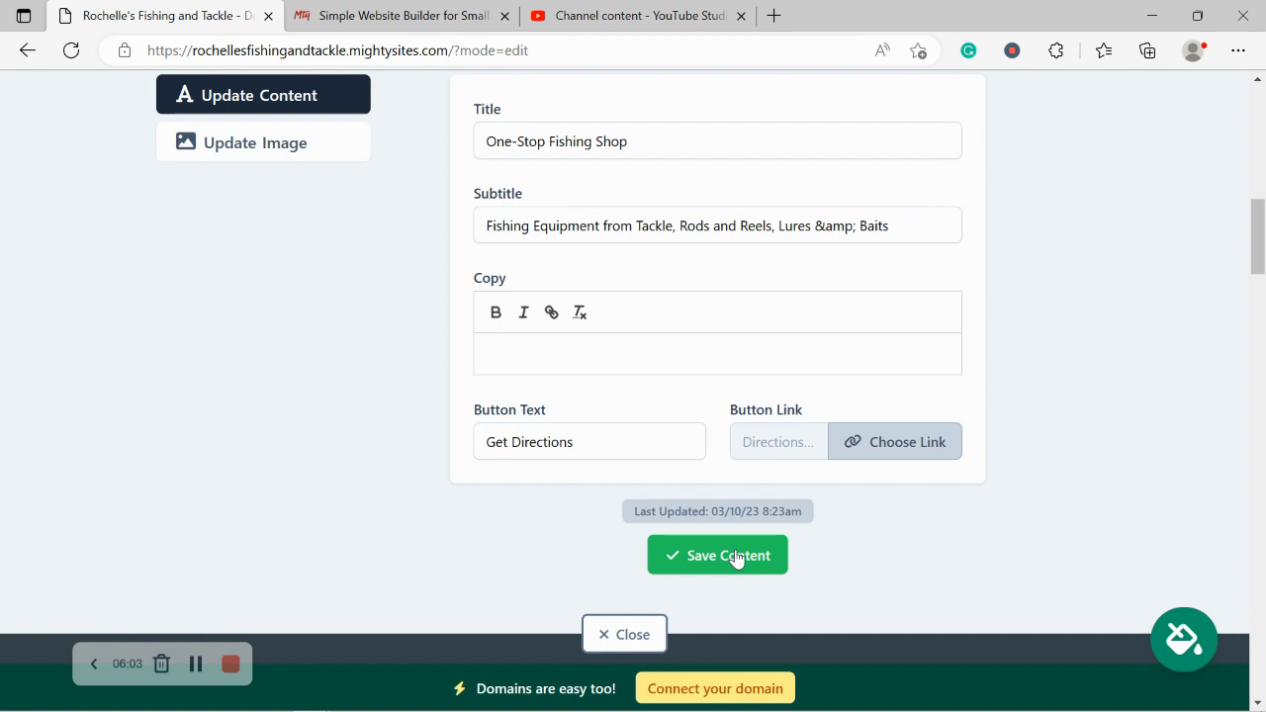
pyautogui.click(735, 558)
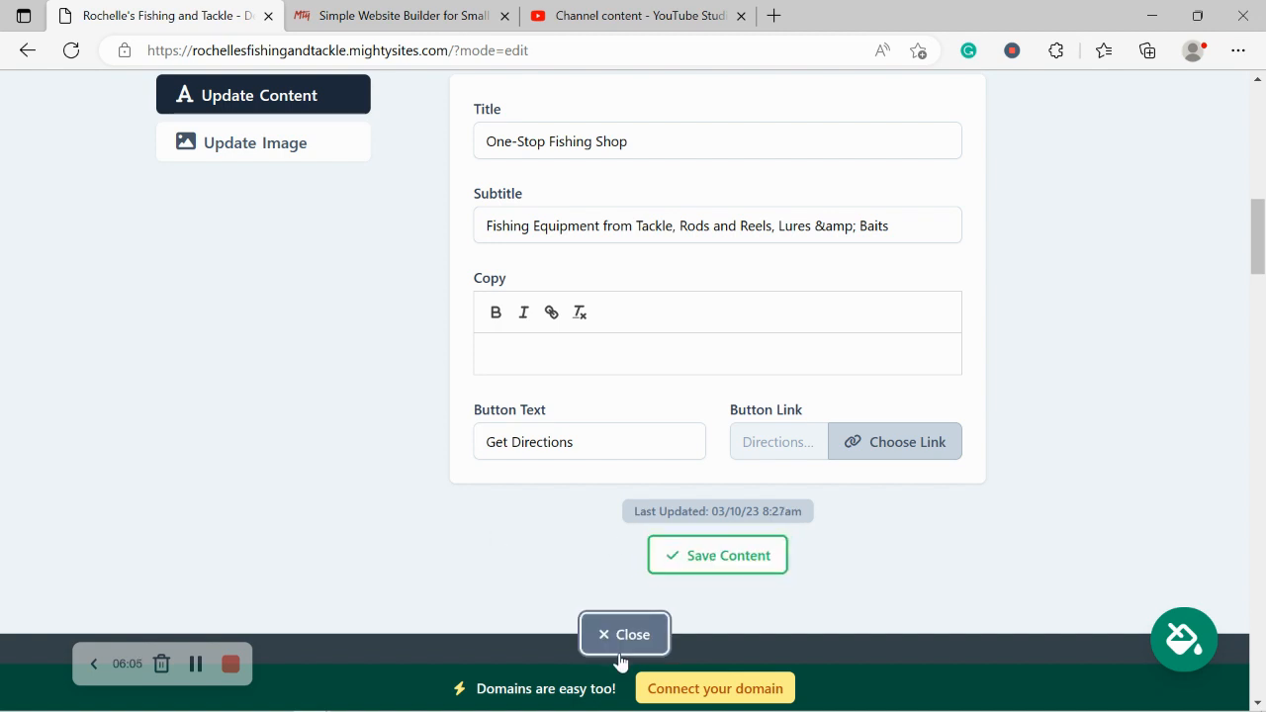
pyautogui.click(621, 638)
pyautogui.scroll(3, 379, 376)
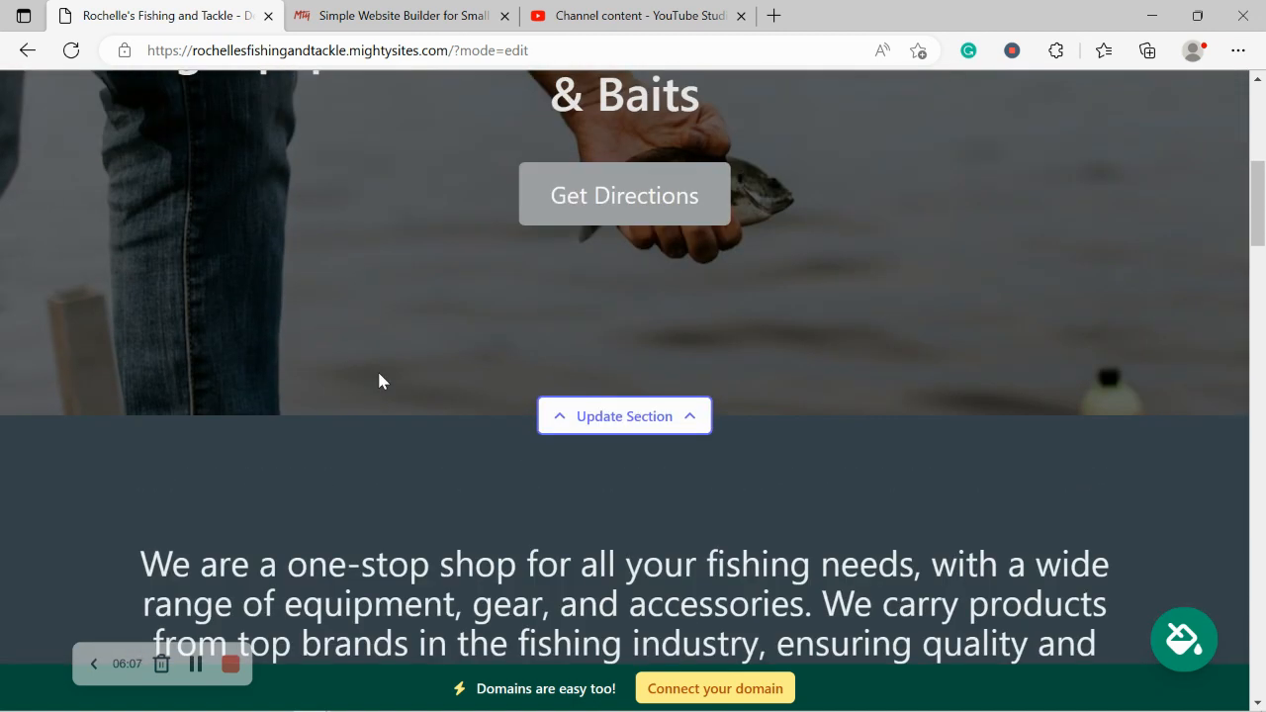
# Step: Review the one-stop shop paragraph and the About Us text in editing mode
pyautogui.scroll(-2, 379, 380)
pyautogui.scroll(1, 379, 374)
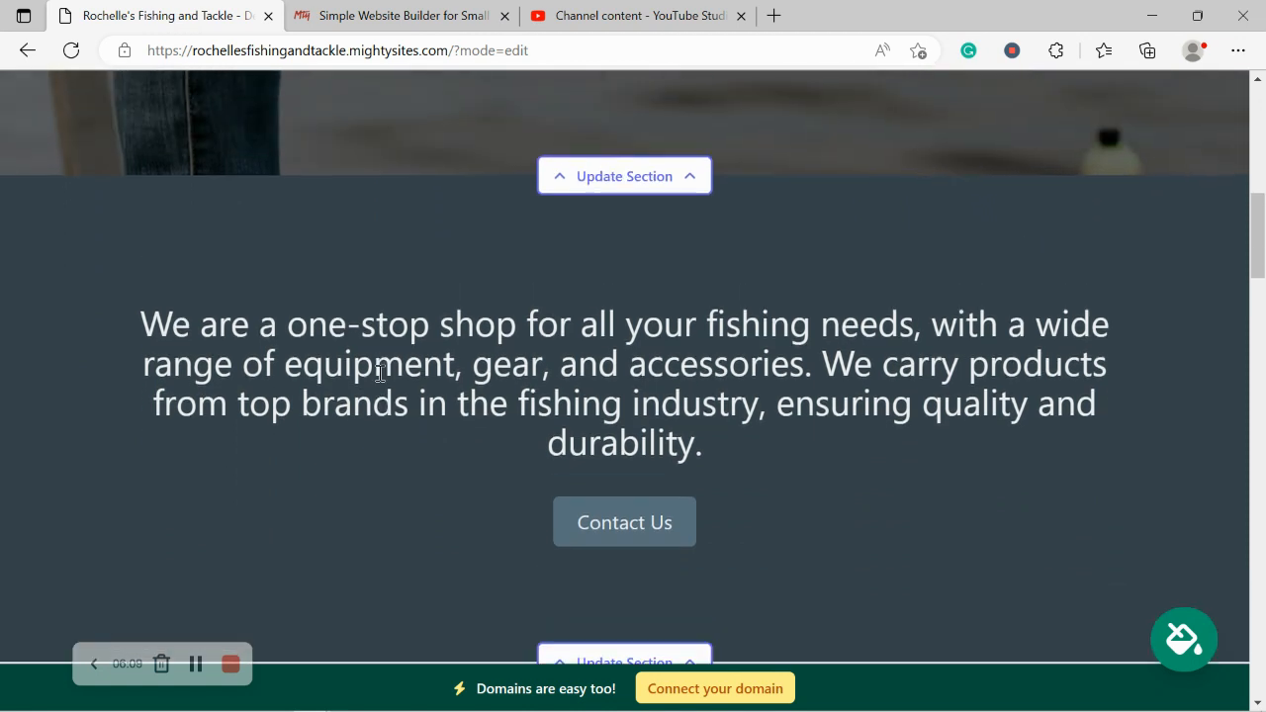
pyautogui.moveTo(88, 323); pyautogui.dragTo(825, 452)
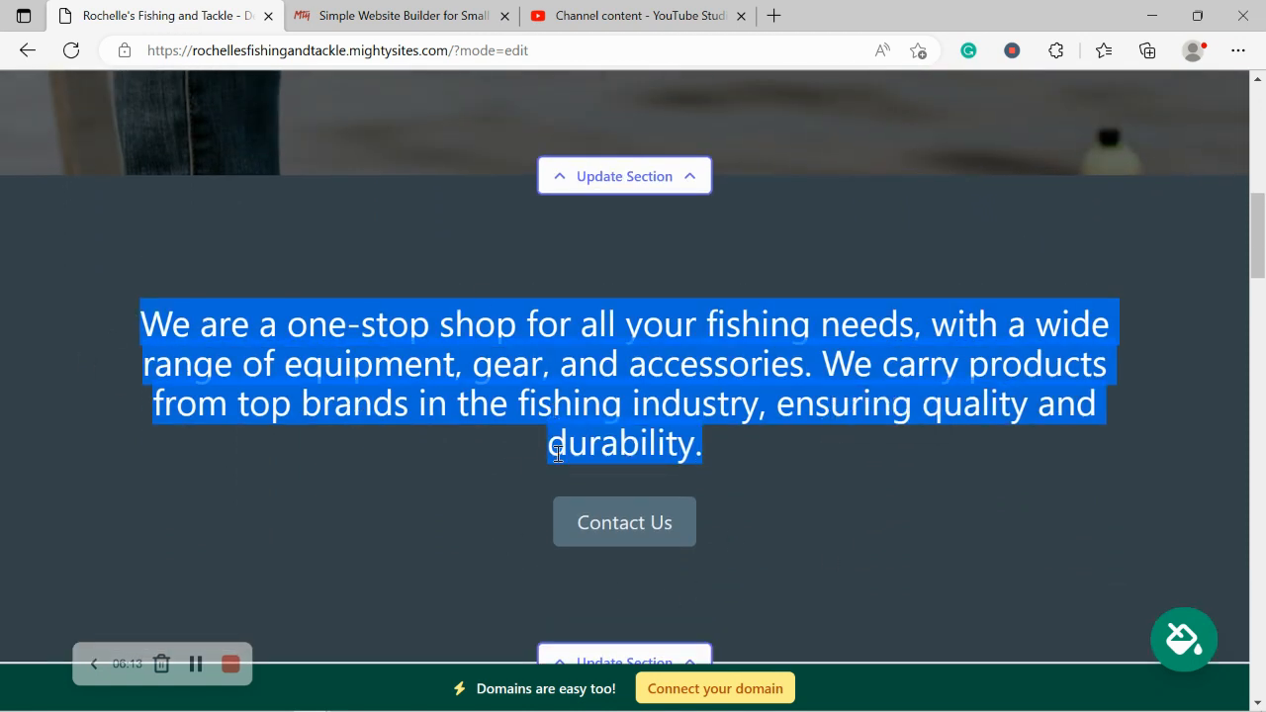
pyautogui.click(772, 488)
pyautogui.scroll(-2, 771, 488)
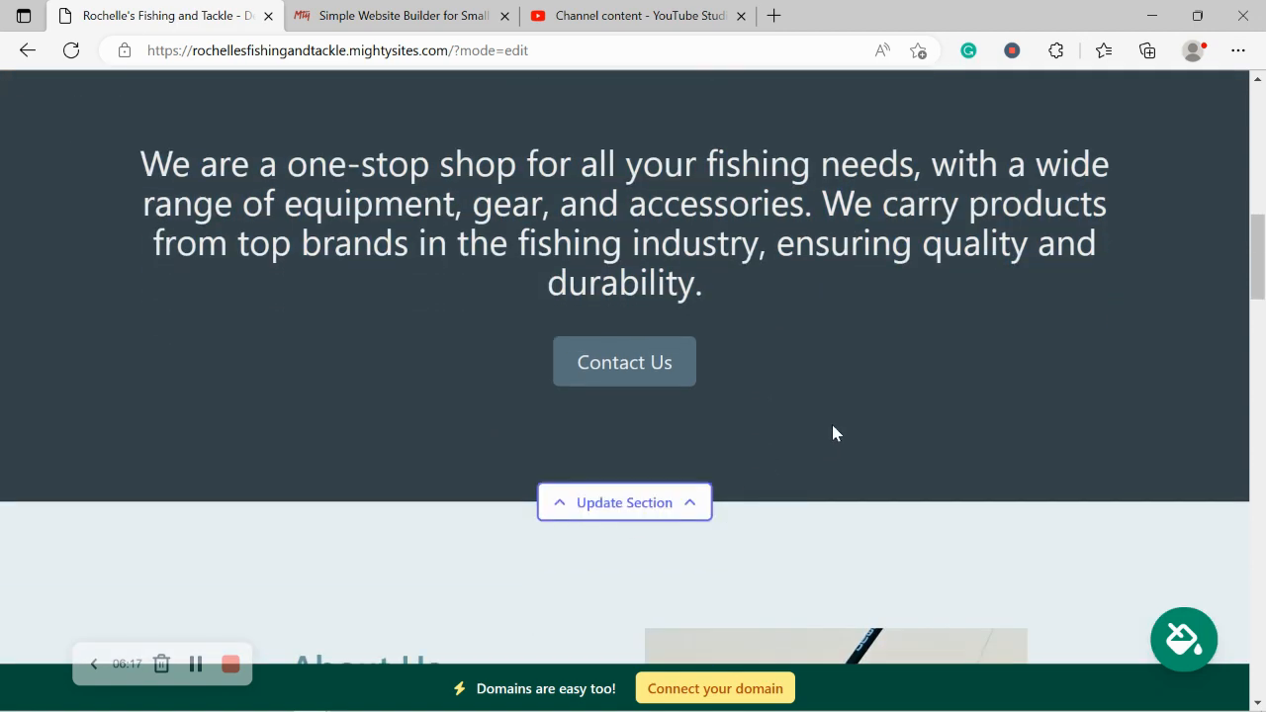
pyautogui.scroll(-1, 832, 433)
pyautogui.scroll(-5, 831, 427)
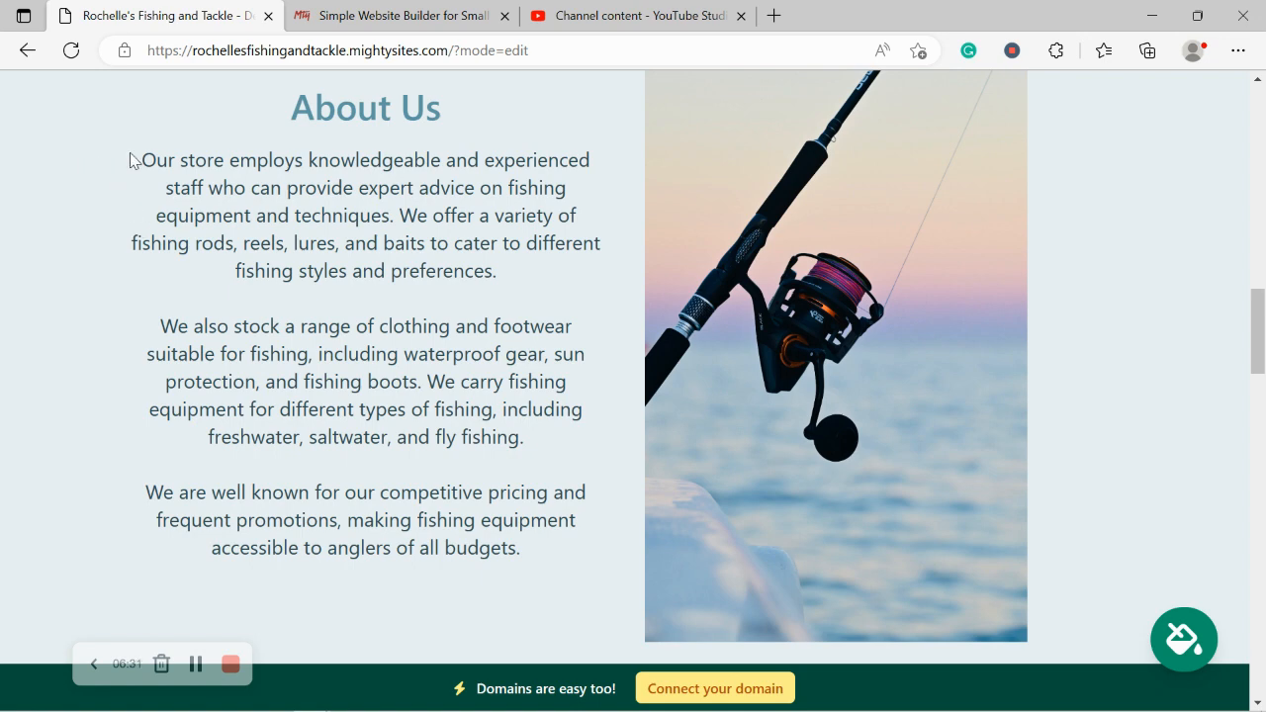
pyautogui.moveTo(129, 162); pyautogui.dragTo(557, 574)
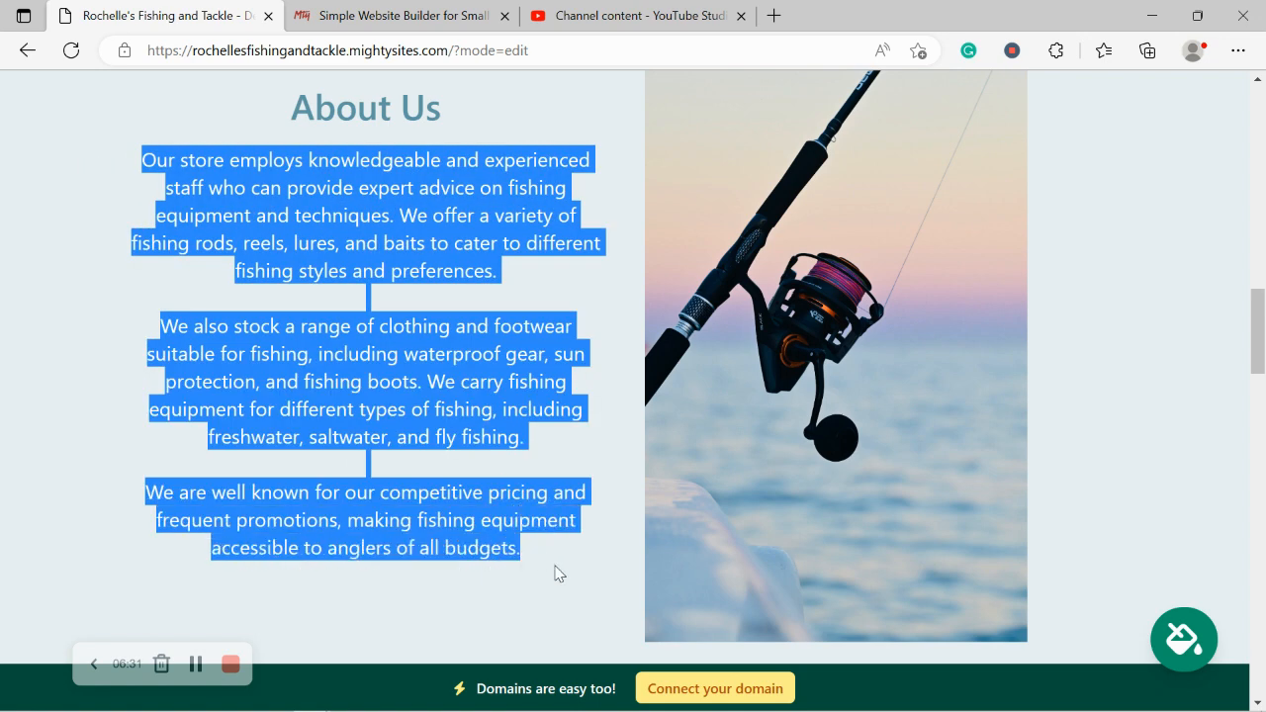
pyautogui.click(458, 616)
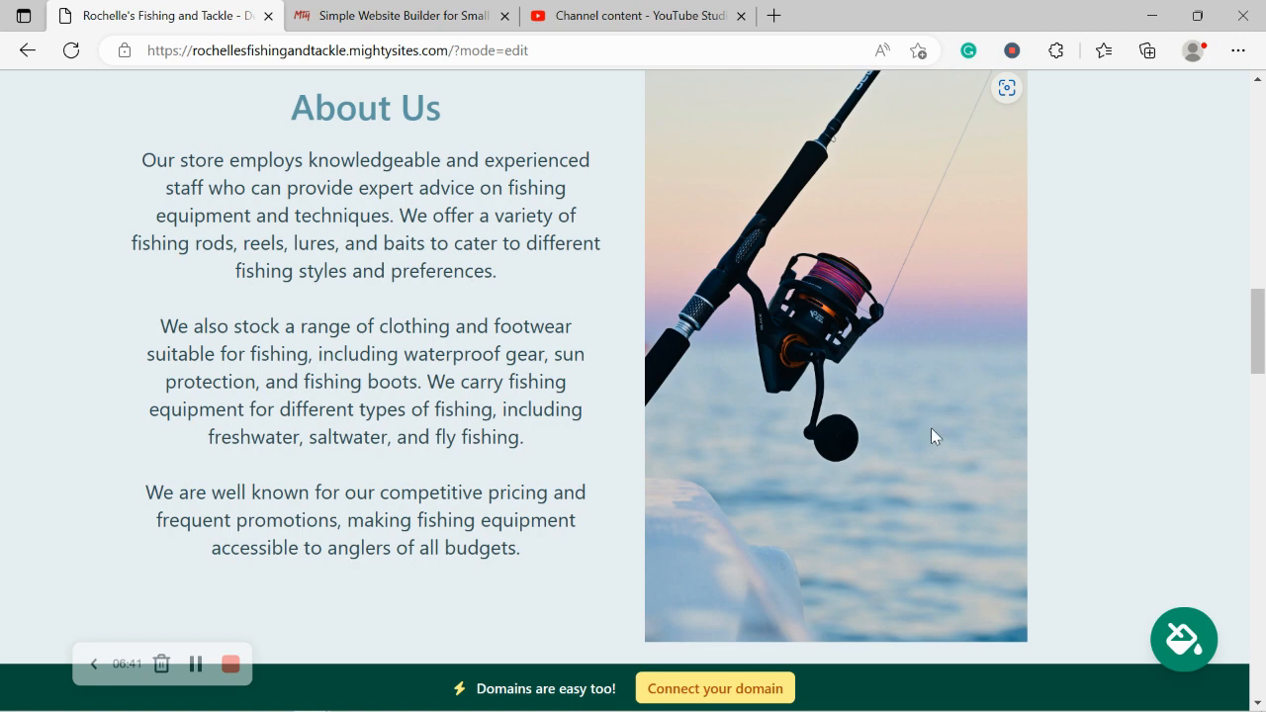
# Step: Scroll down past the What We Offer heading to the address and opening hours section
pyautogui.scroll(-1, 931, 427)
pyautogui.scroll(1, 931, 428)
pyautogui.scroll(-1, 930, 427)
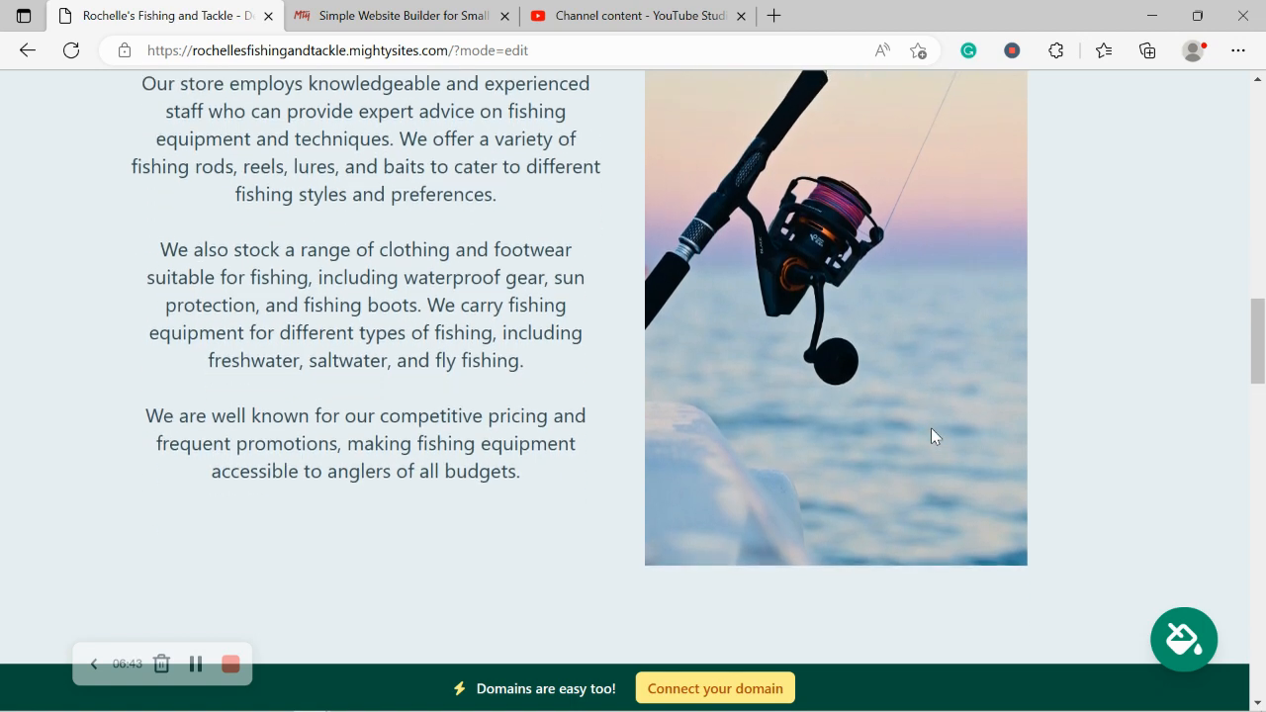
pyautogui.scroll(-6, 931, 427)
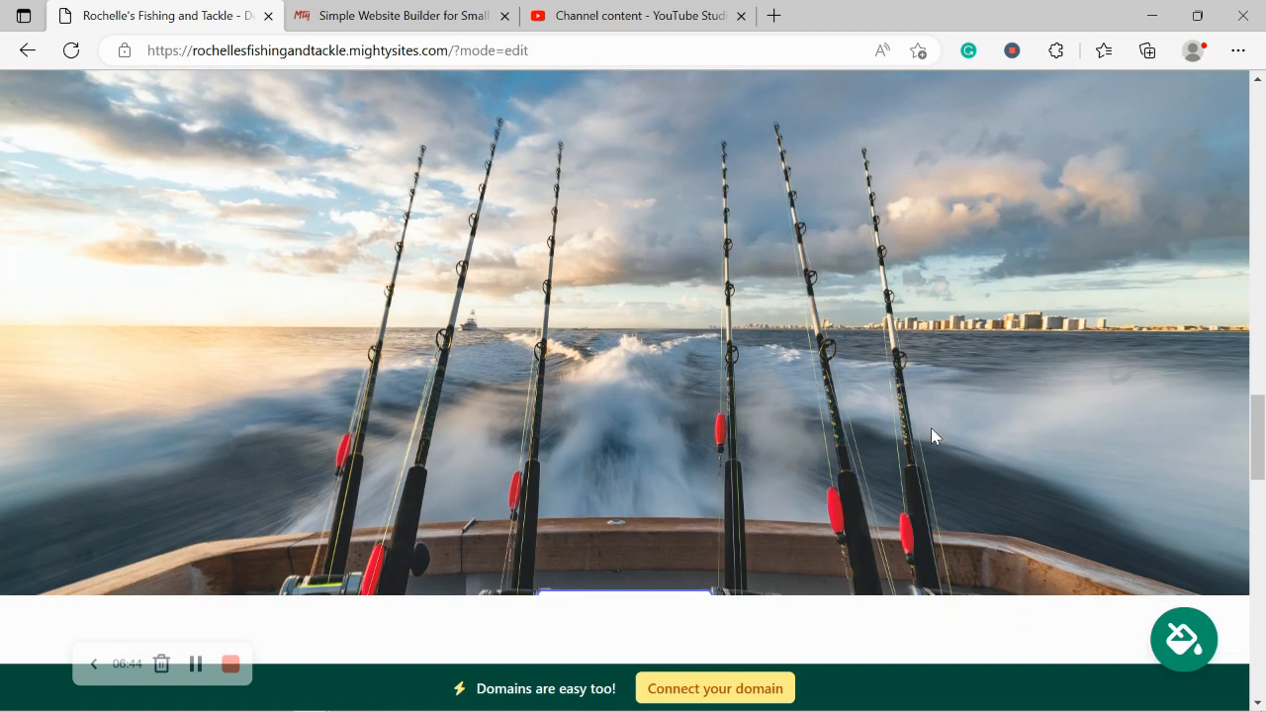
pyautogui.scroll(1, 931, 428)
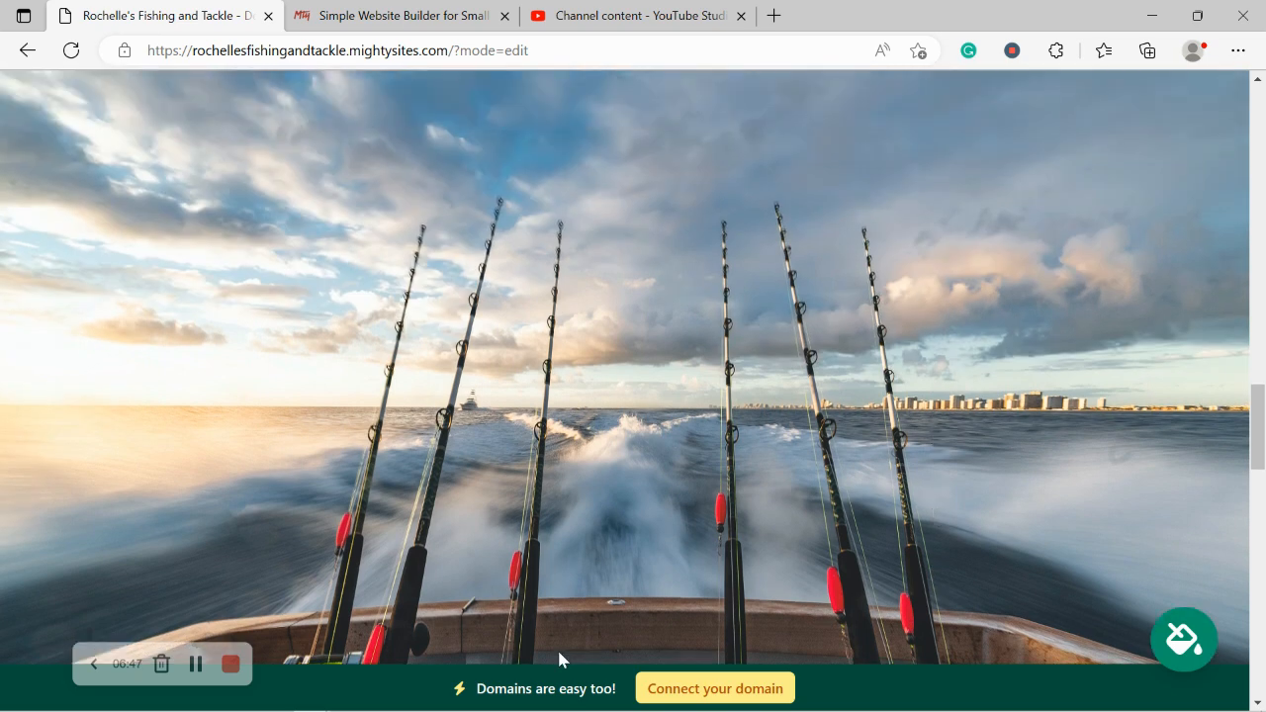
pyautogui.scroll(-2, 689, 259)
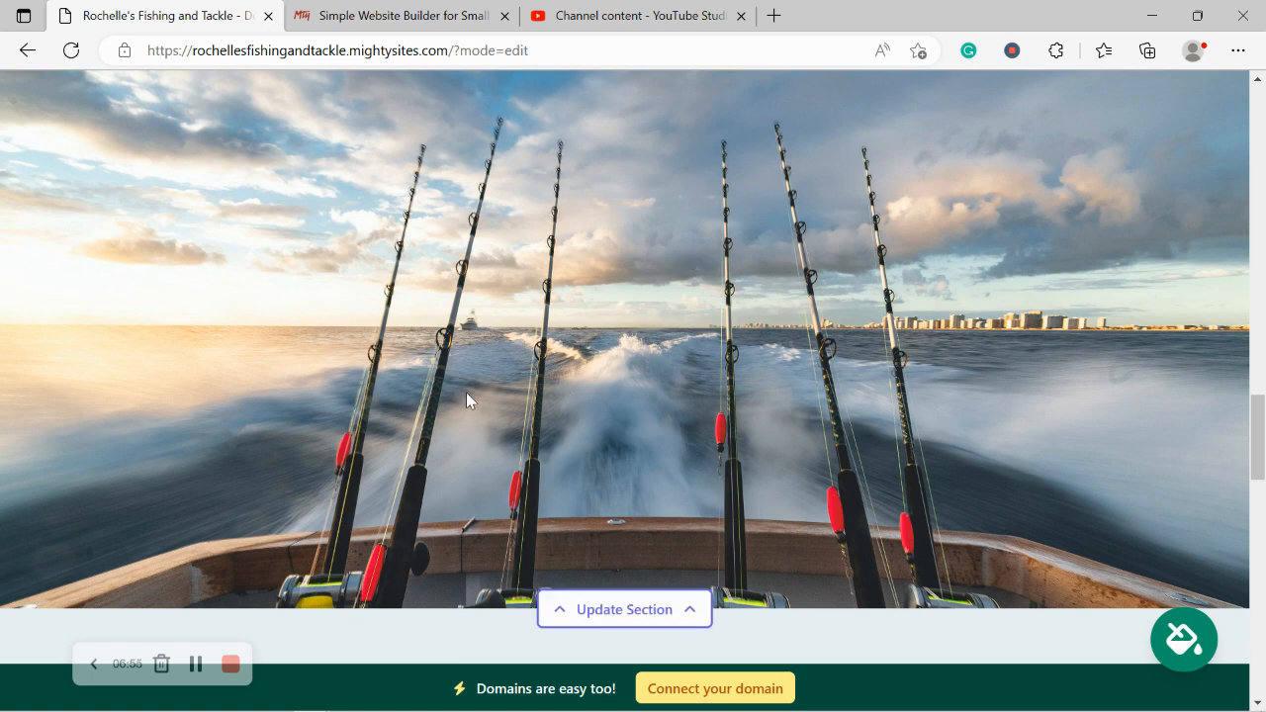
pyautogui.scroll(-1, 466, 394)
pyautogui.scroll(-2, 466, 393)
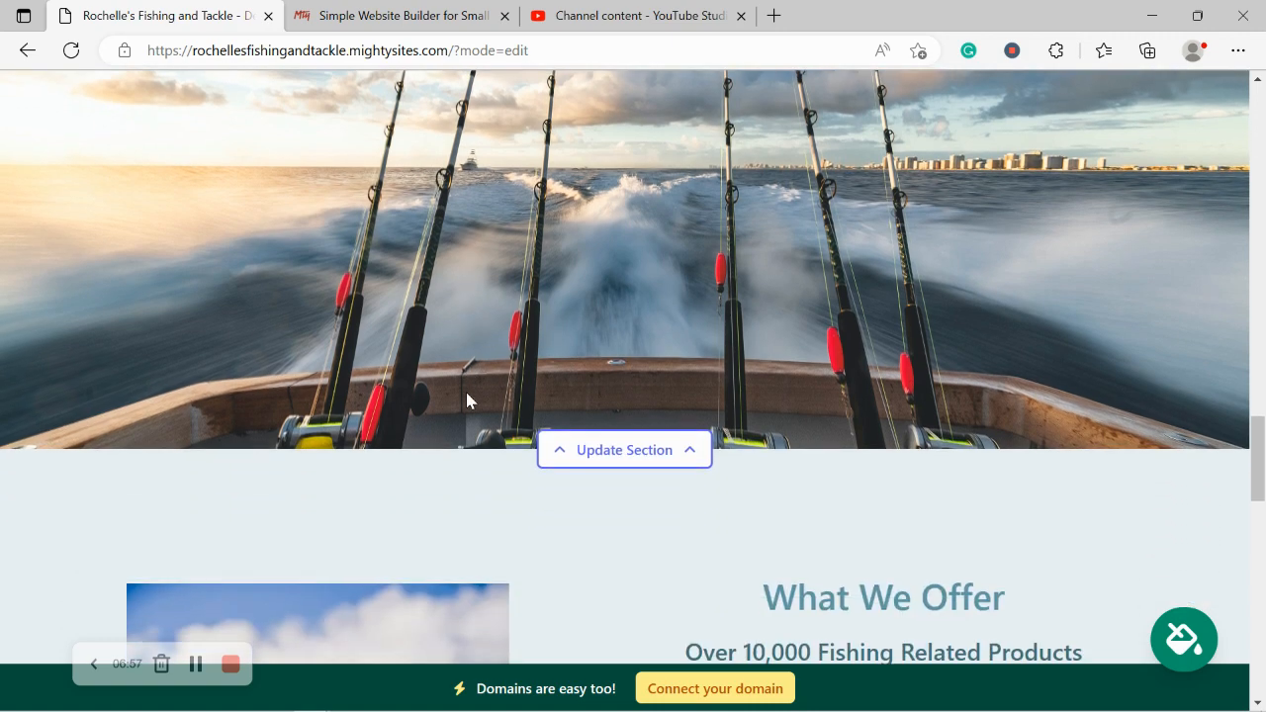
pyautogui.scroll(-4, 468, 400)
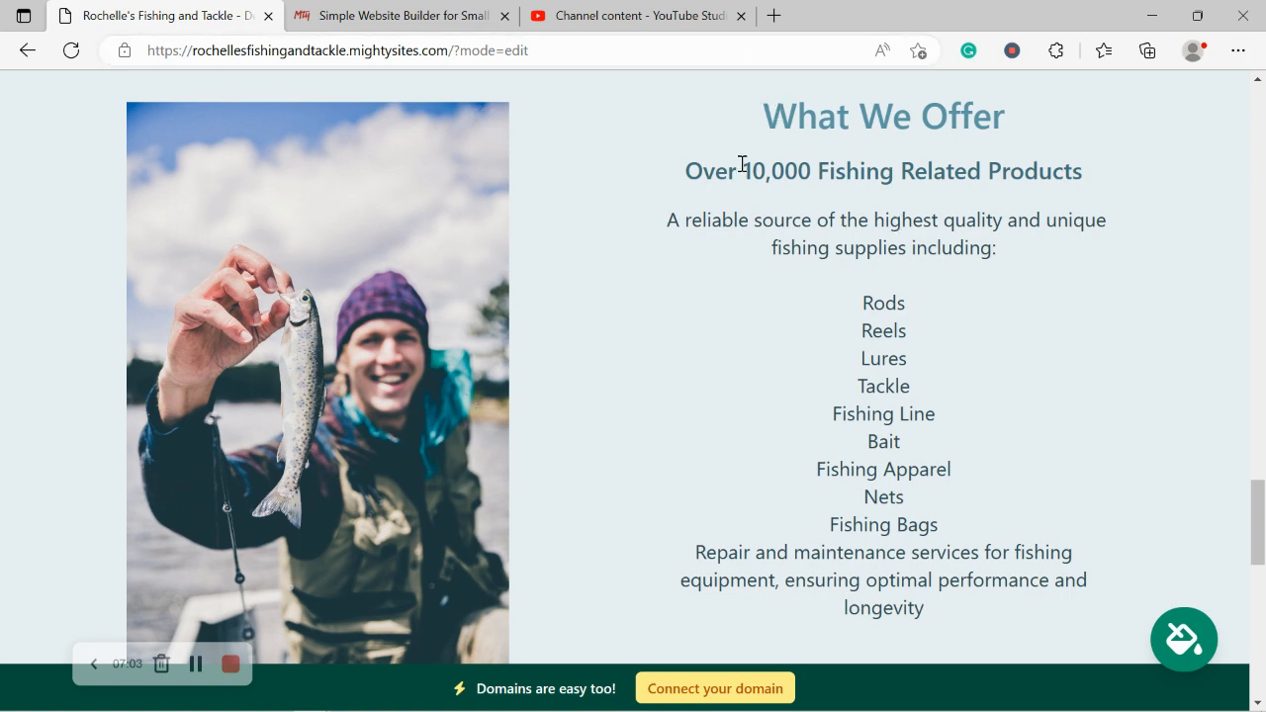
pyautogui.moveTo(732, 88); pyautogui.dragTo(1026, 111)
pyautogui.click(704, 179)
pyautogui.scroll(-5, 892, 311)
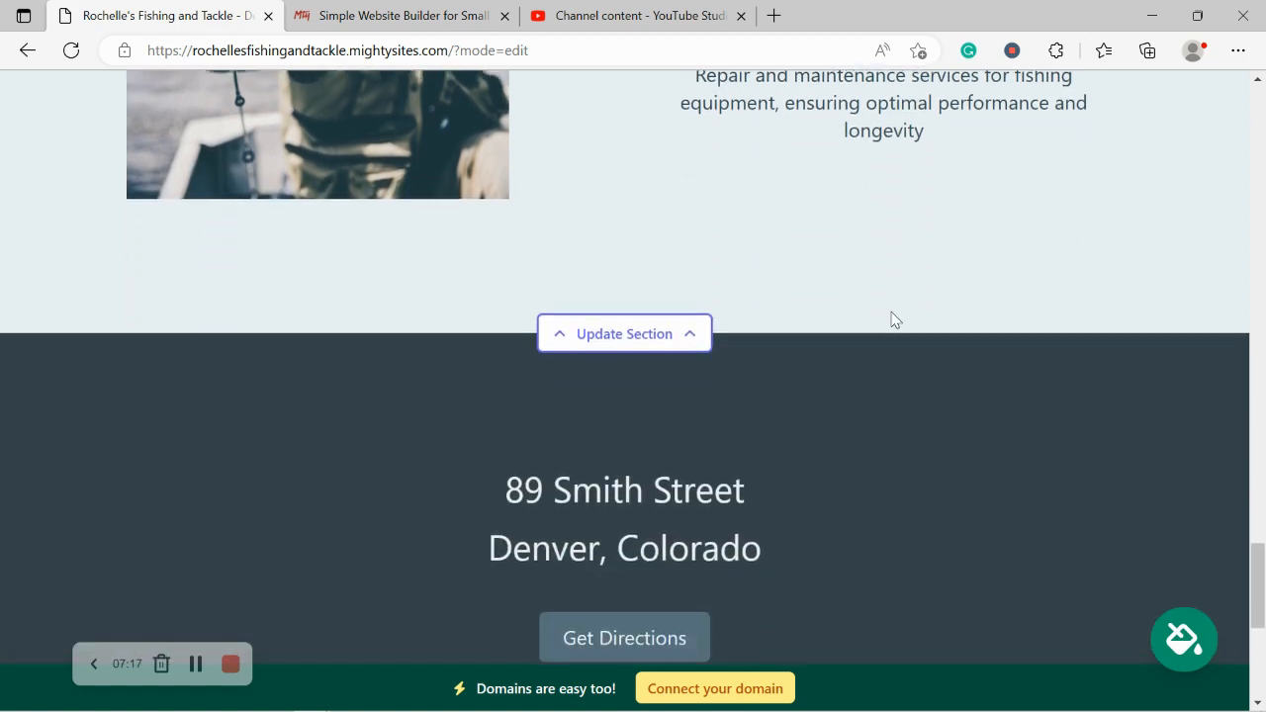
pyautogui.scroll(-3, 890, 316)
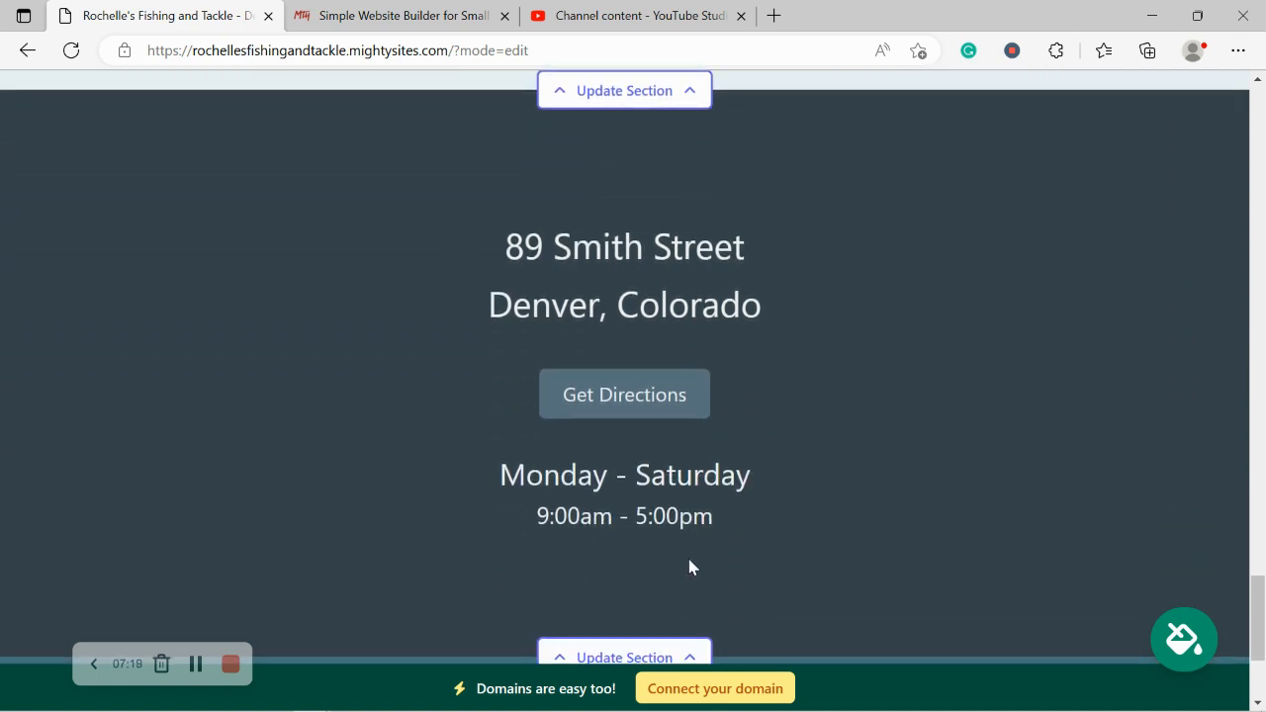
pyautogui.tripleClick(833, 554)
pyautogui.moveTo(501, 252); pyautogui.dragTo(803, 348)
pyautogui.click(487, 547)
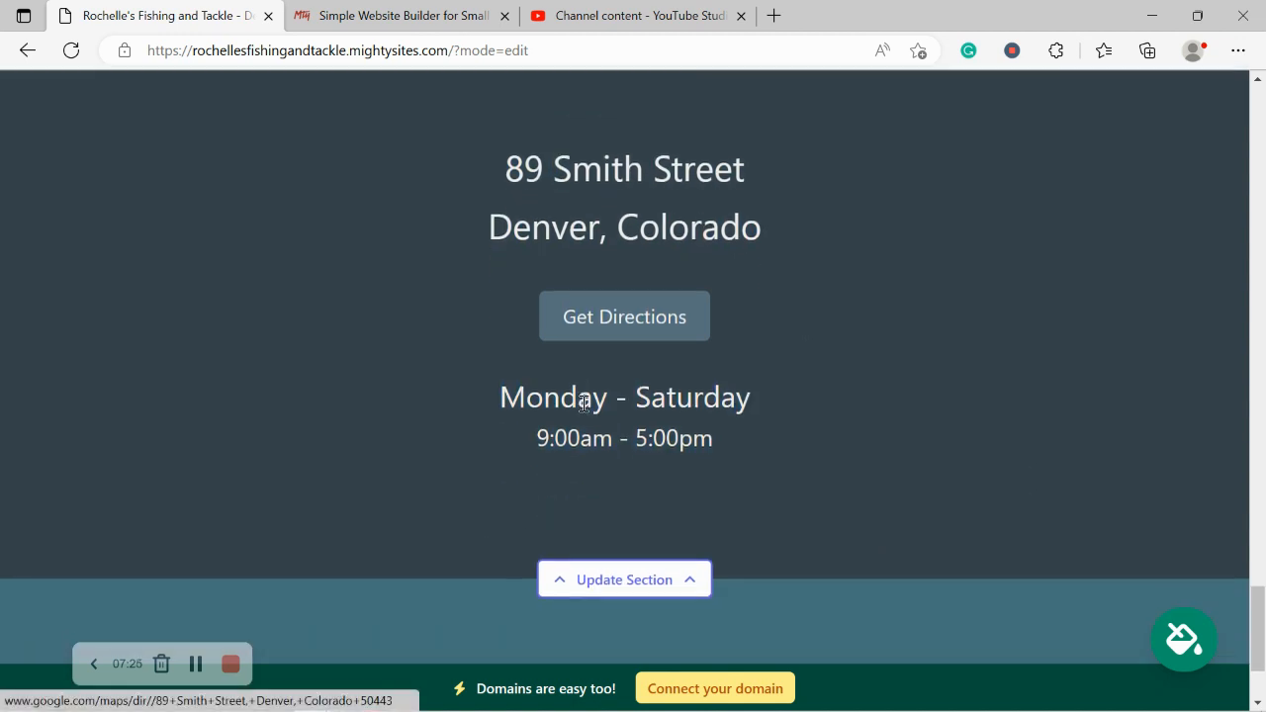
pyautogui.scroll(-3, 582, 410)
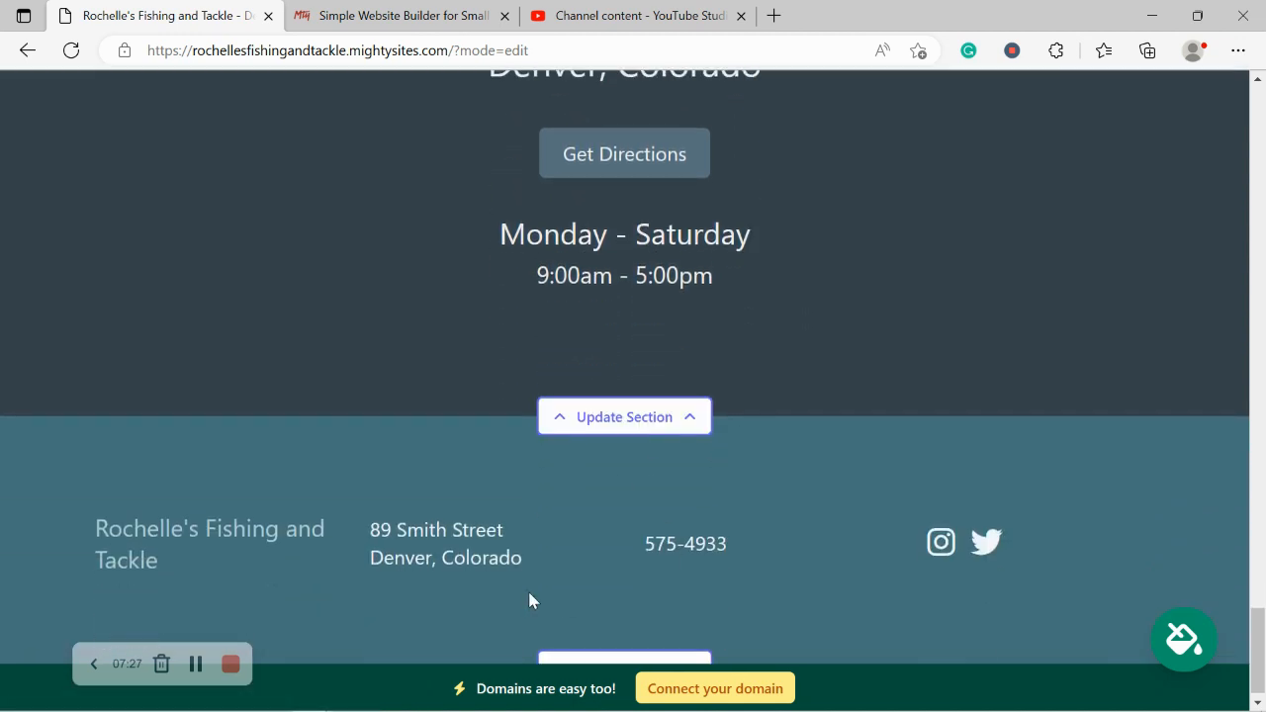
pyautogui.scroll(5, 529, 598)
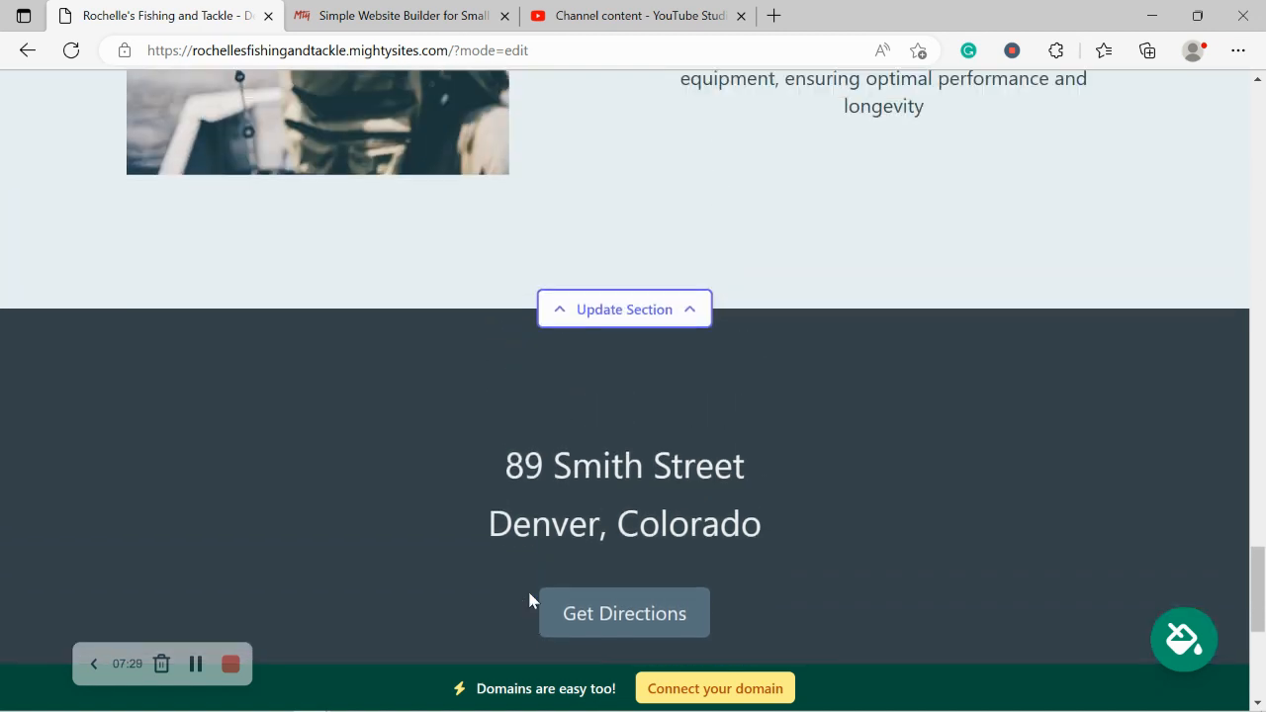
pyautogui.scroll(5, 529, 598)
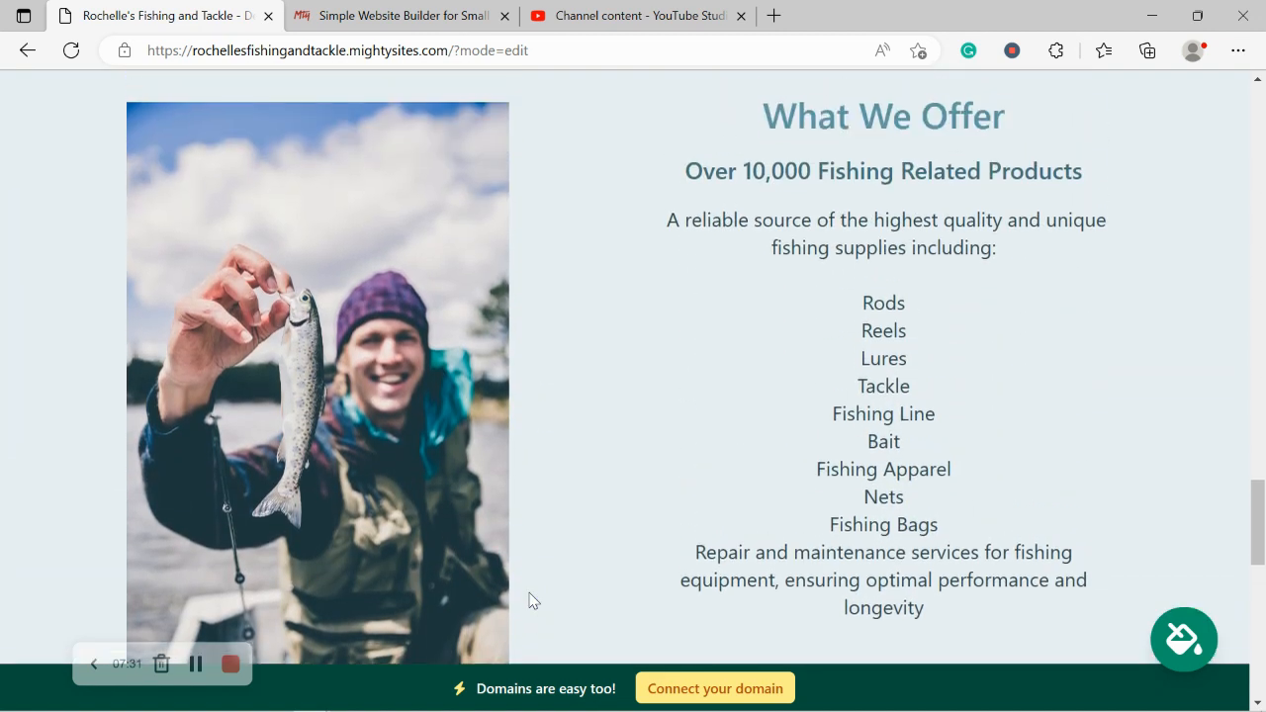
pyautogui.scroll(5, 529, 600)
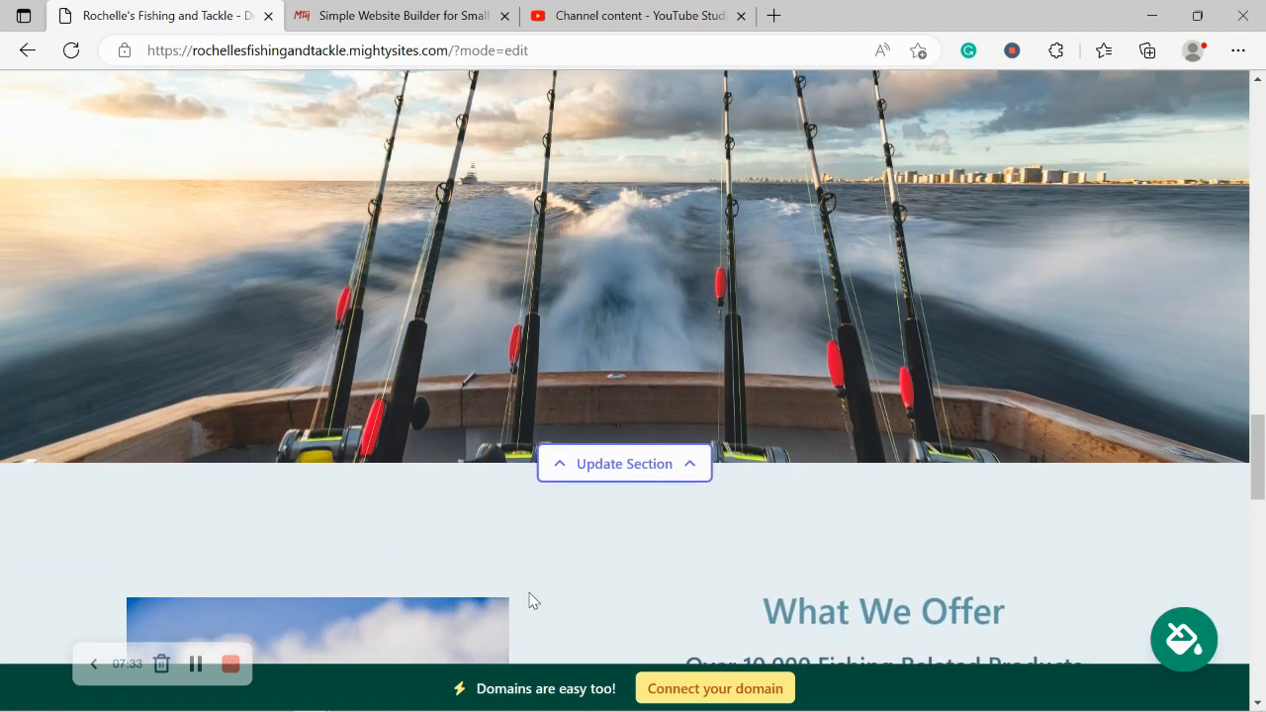
pyautogui.scroll(5, 529, 601)
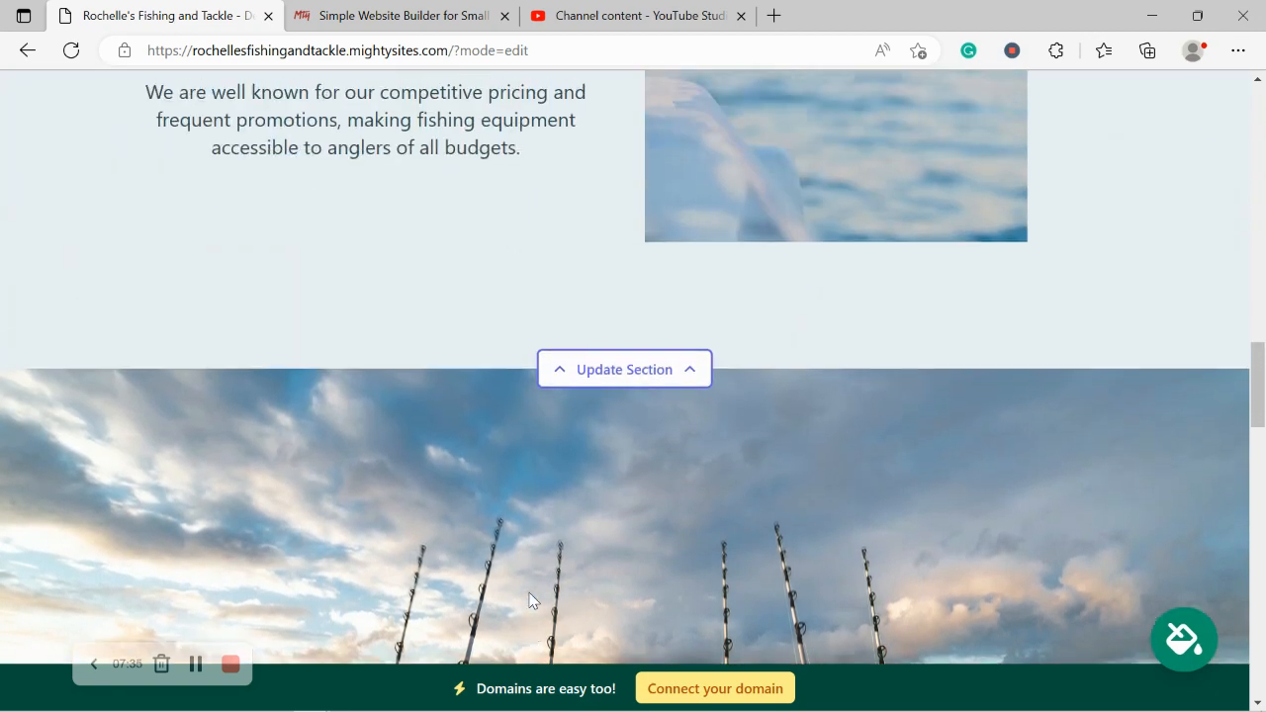
pyautogui.scroll(4, 529, 601)
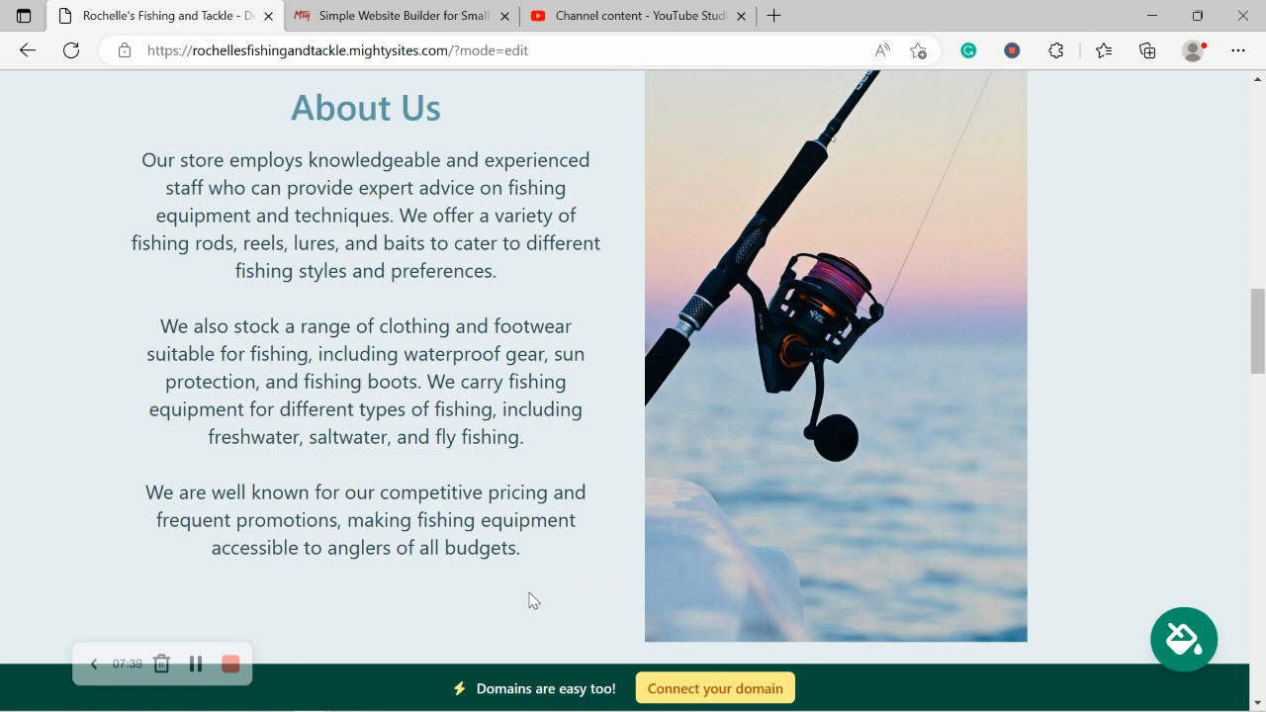
pyautogui.scroll(1, 532, 600)
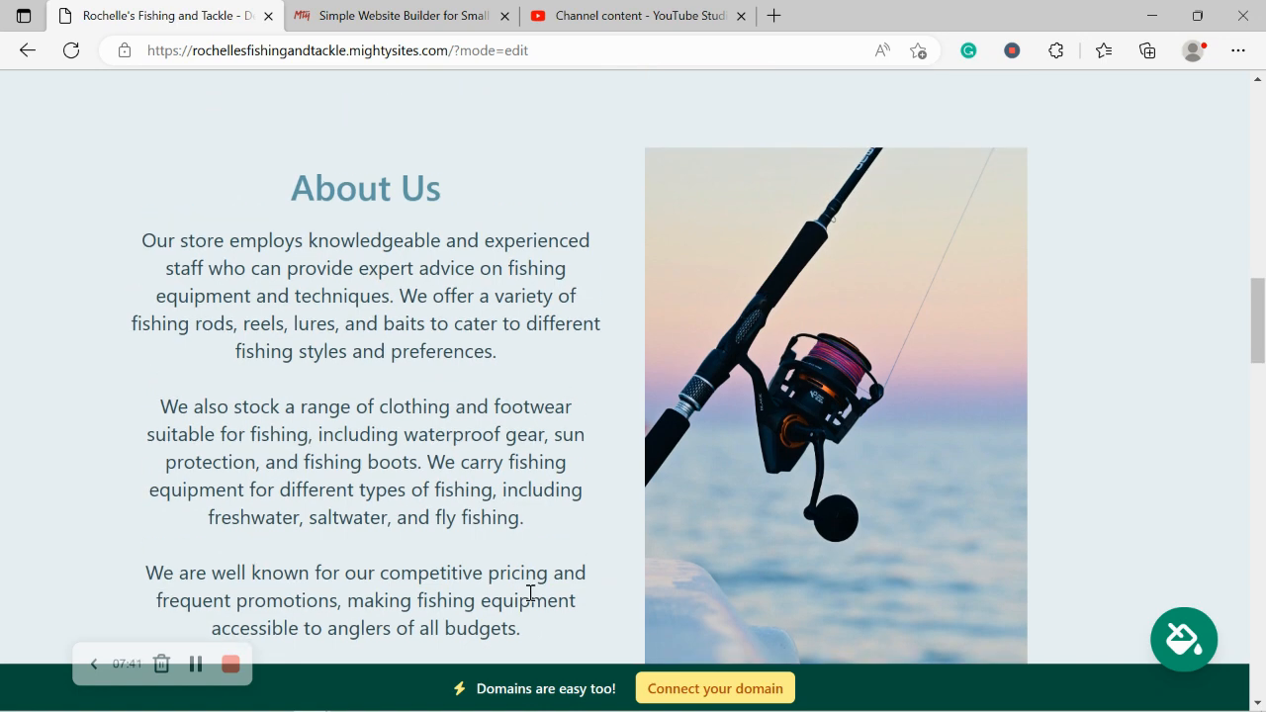
pyautogui.scroll(4, 530, 592)
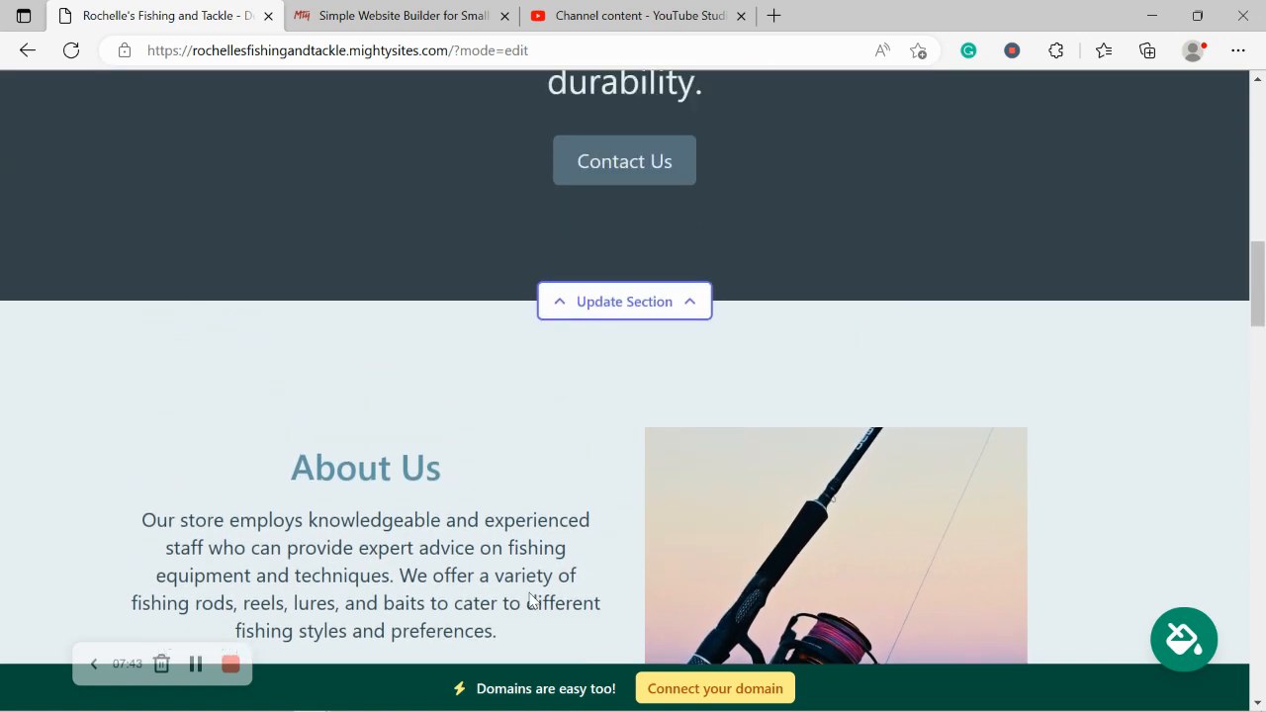
pyautogui.scroll(5, 530, 596)
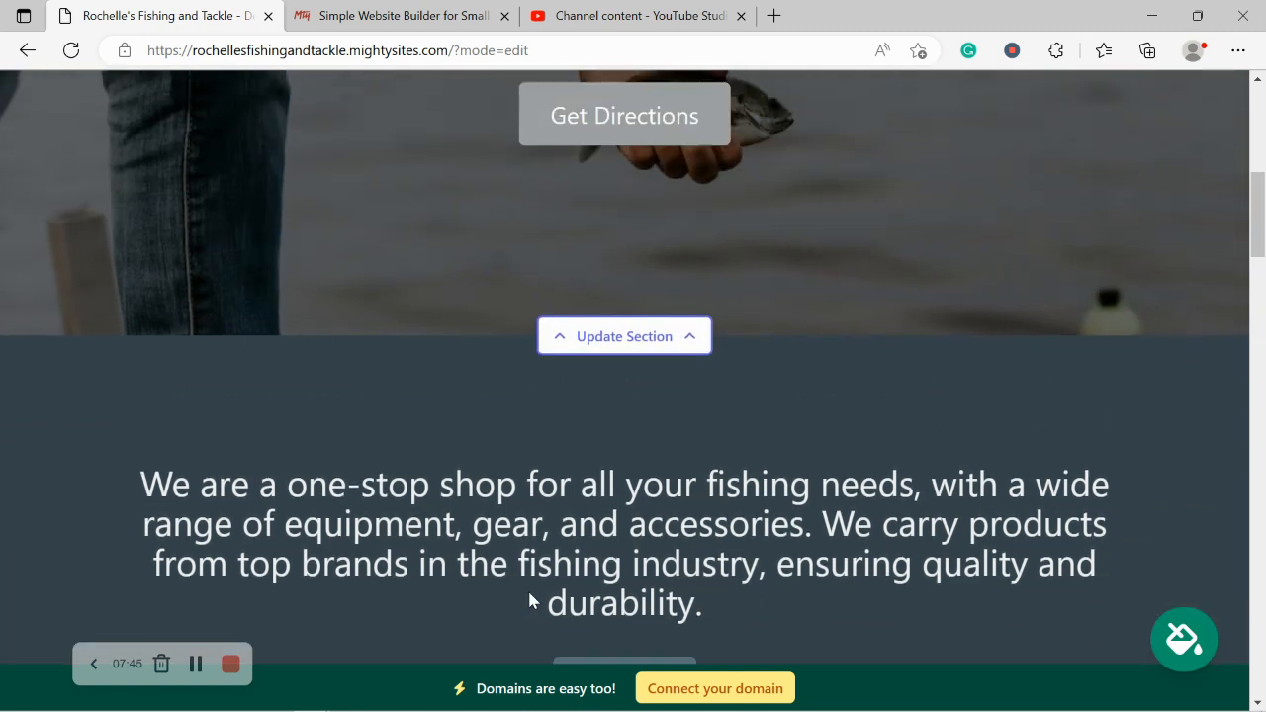
pyautogui.scroll(4, 530, 594)
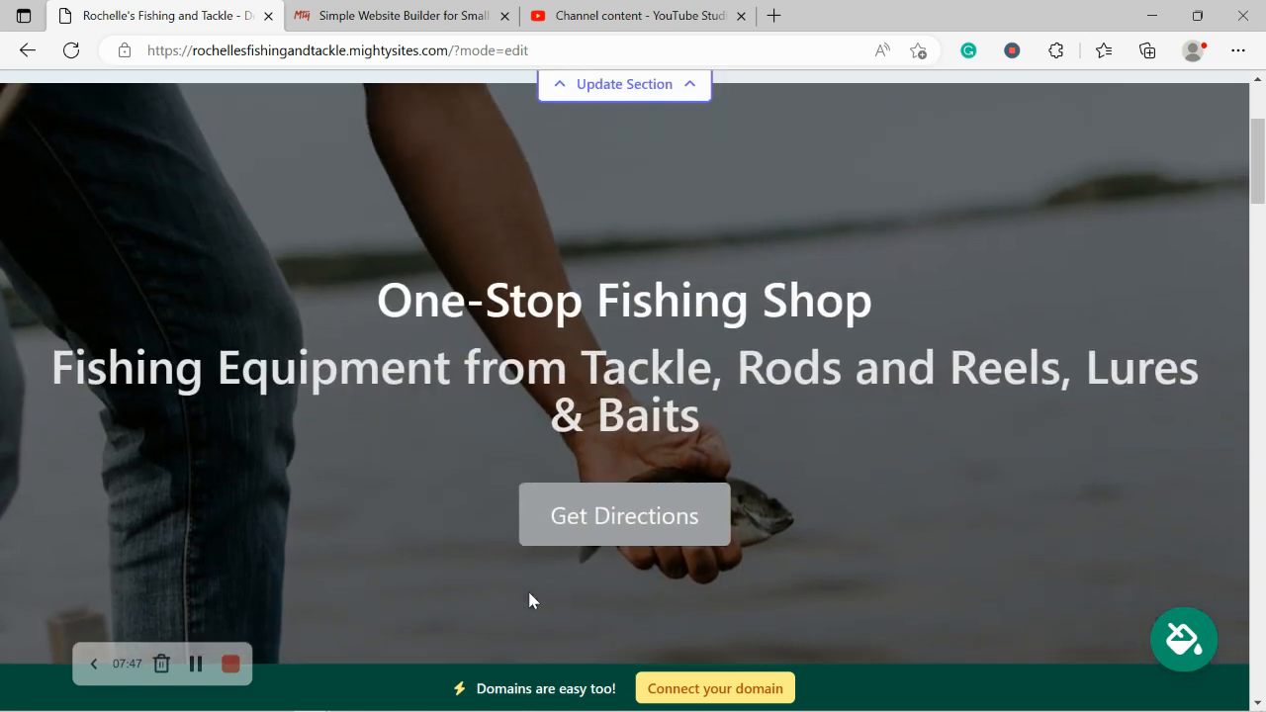
pyautogui.scroll(2, 530, 596)
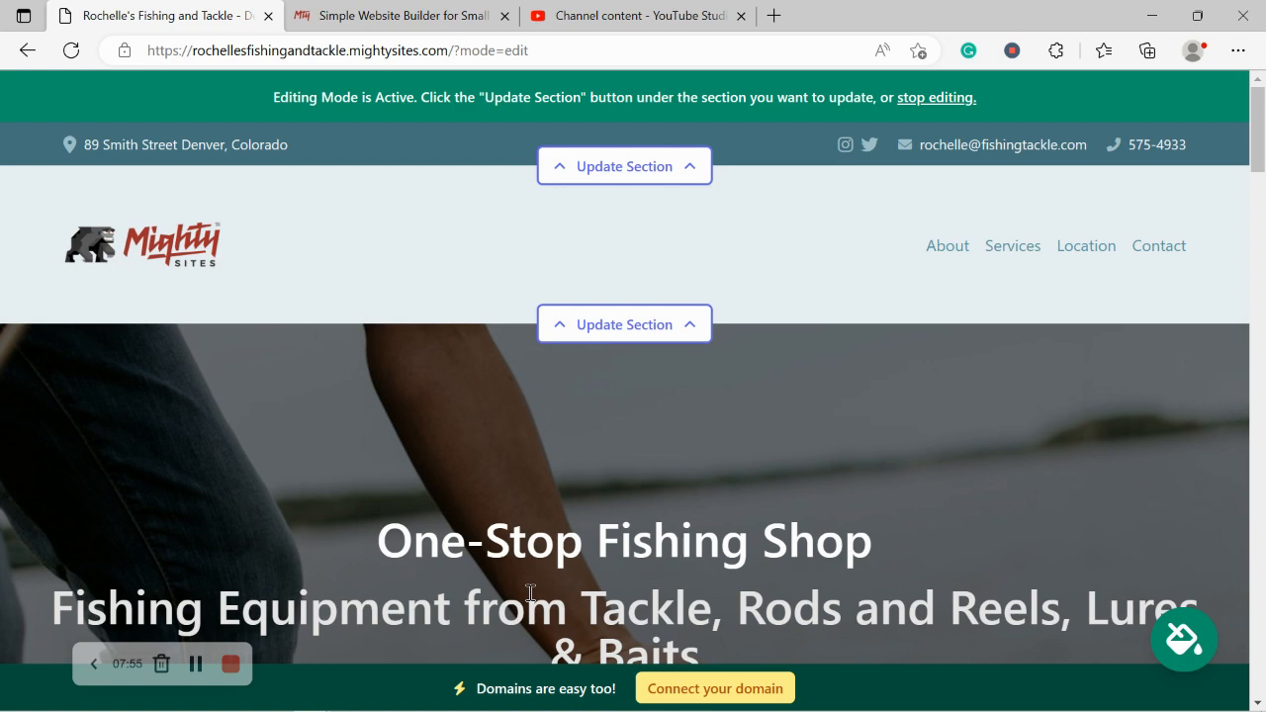
pyautogui.scroll(-1, 530, 593)
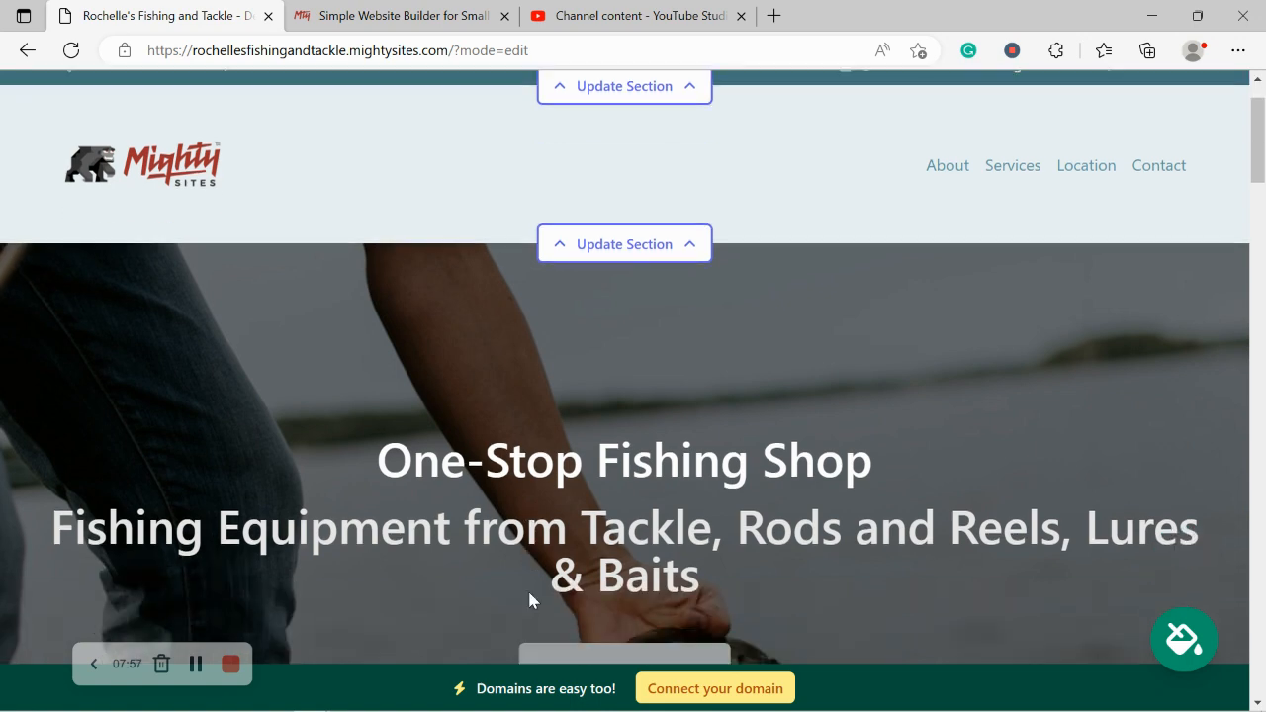
pyautogui.scroll(1, 530, 593)
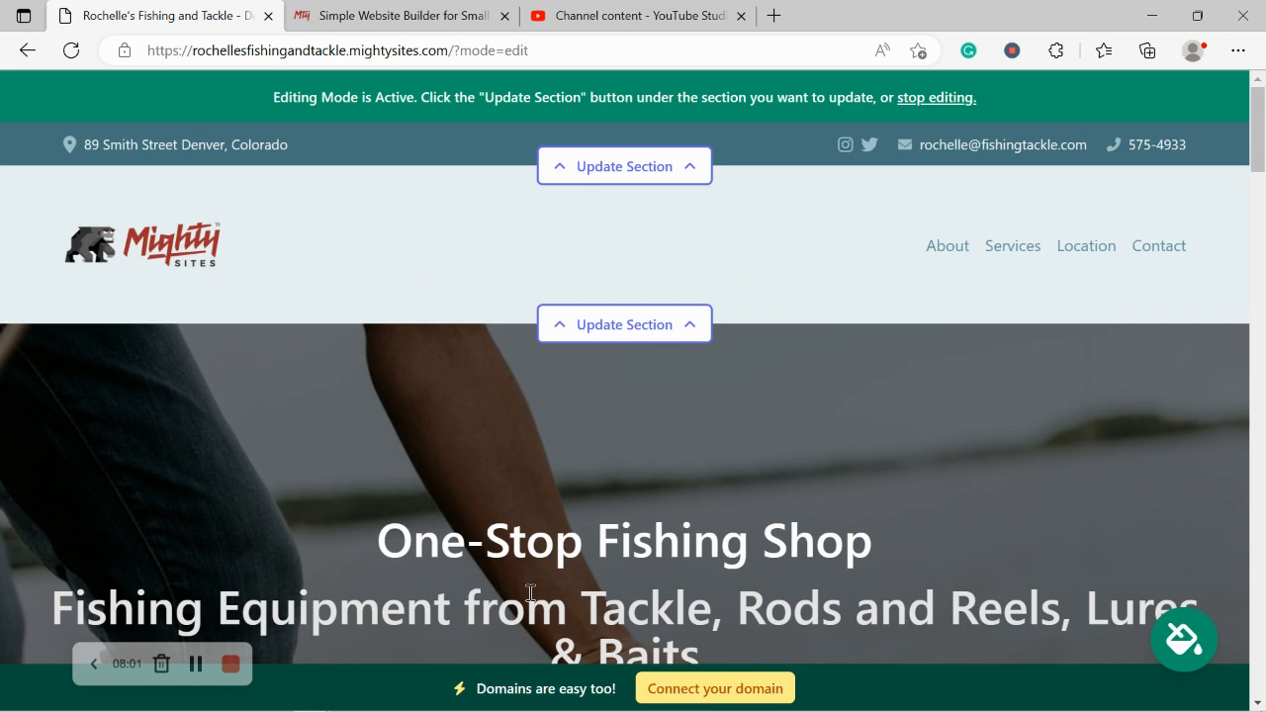
# Step: Open Connect your domain from the bottom banner, then switch to the mightysites.com tab
pyautogui.click(749, 689)
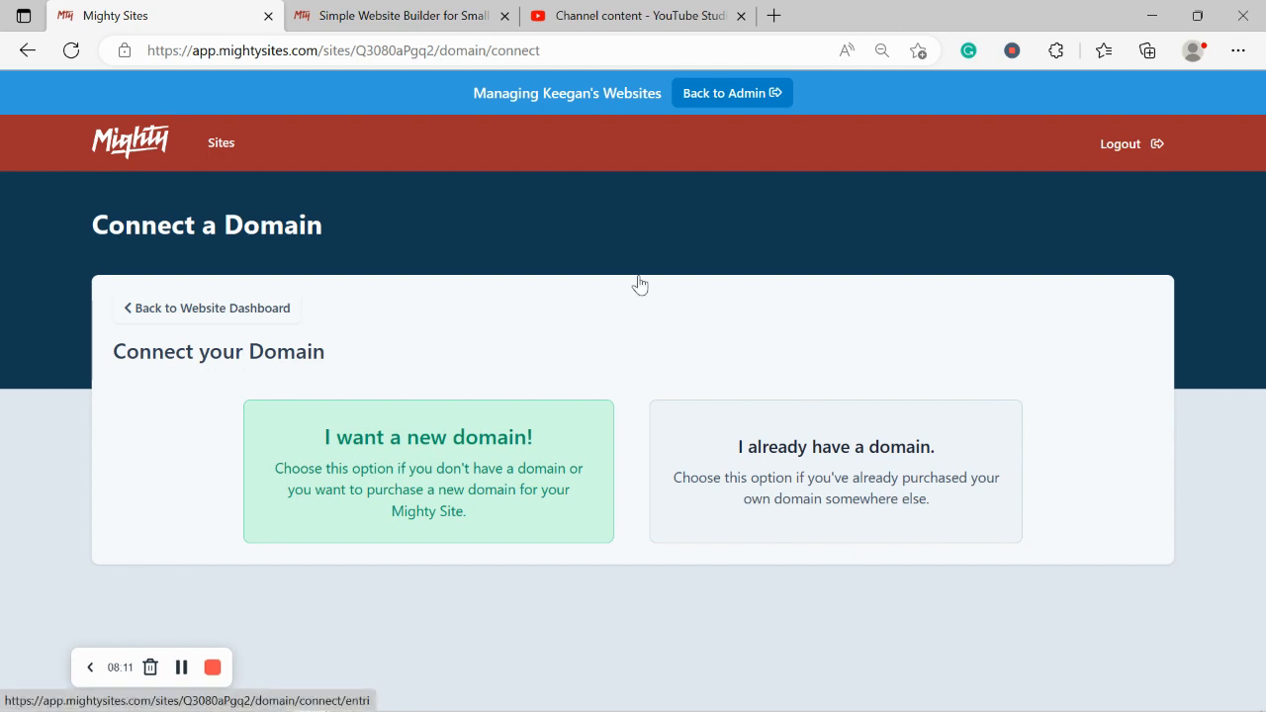
pyautogui.click(396, 5)
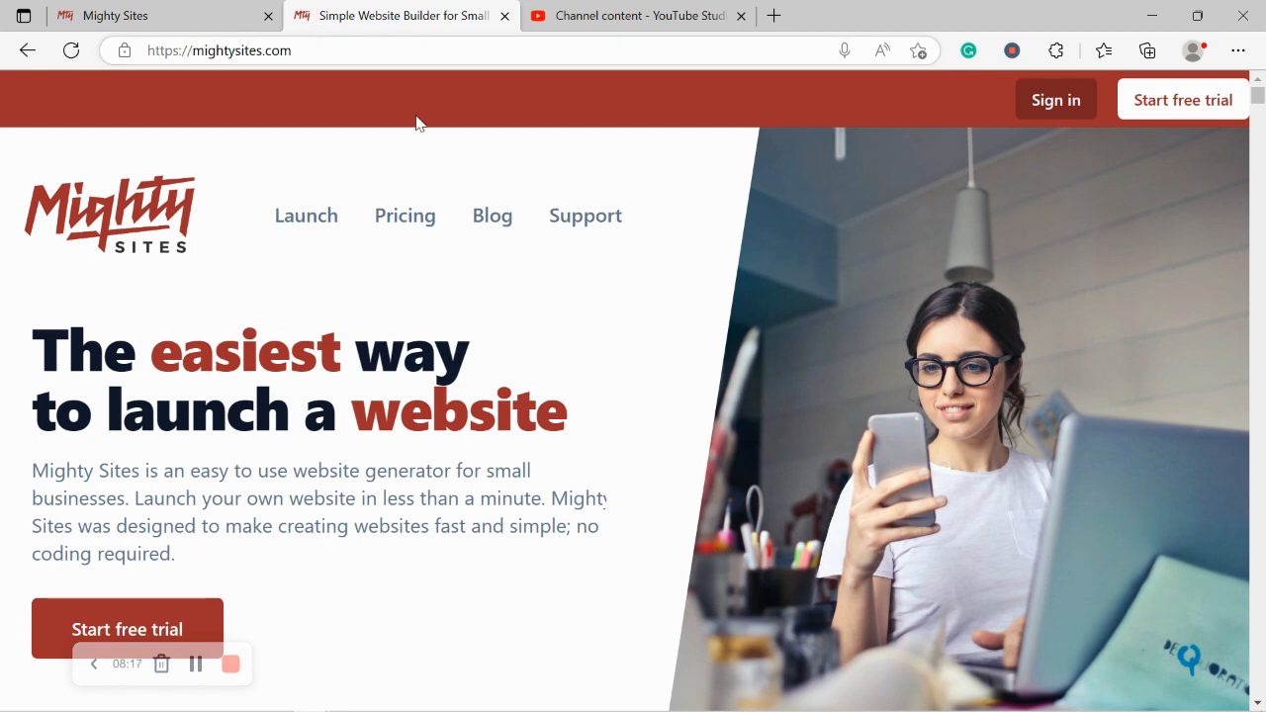
# Step: Browse the Mighty Sites blog page, then go back to the Connect a Domain tab
pyautogui.click(487, 219)
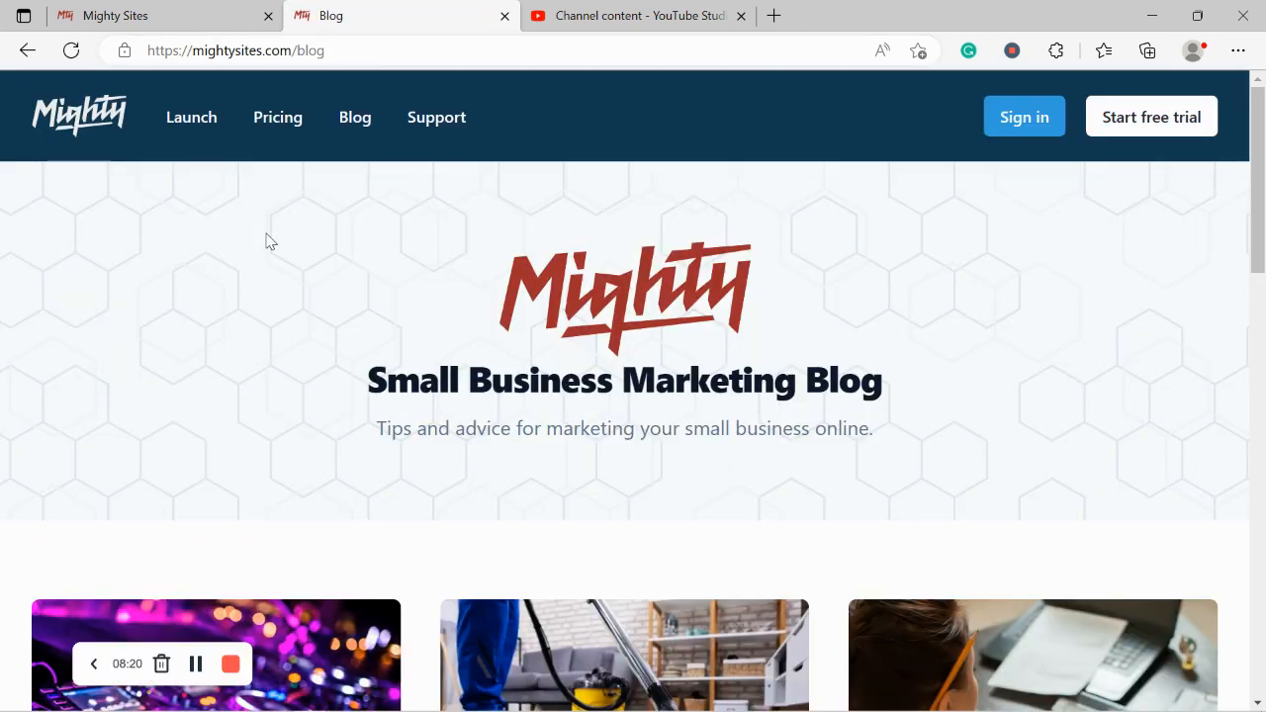
pyautogui.moveTo(339, 427); pyautogui.dragTo(954, 435)
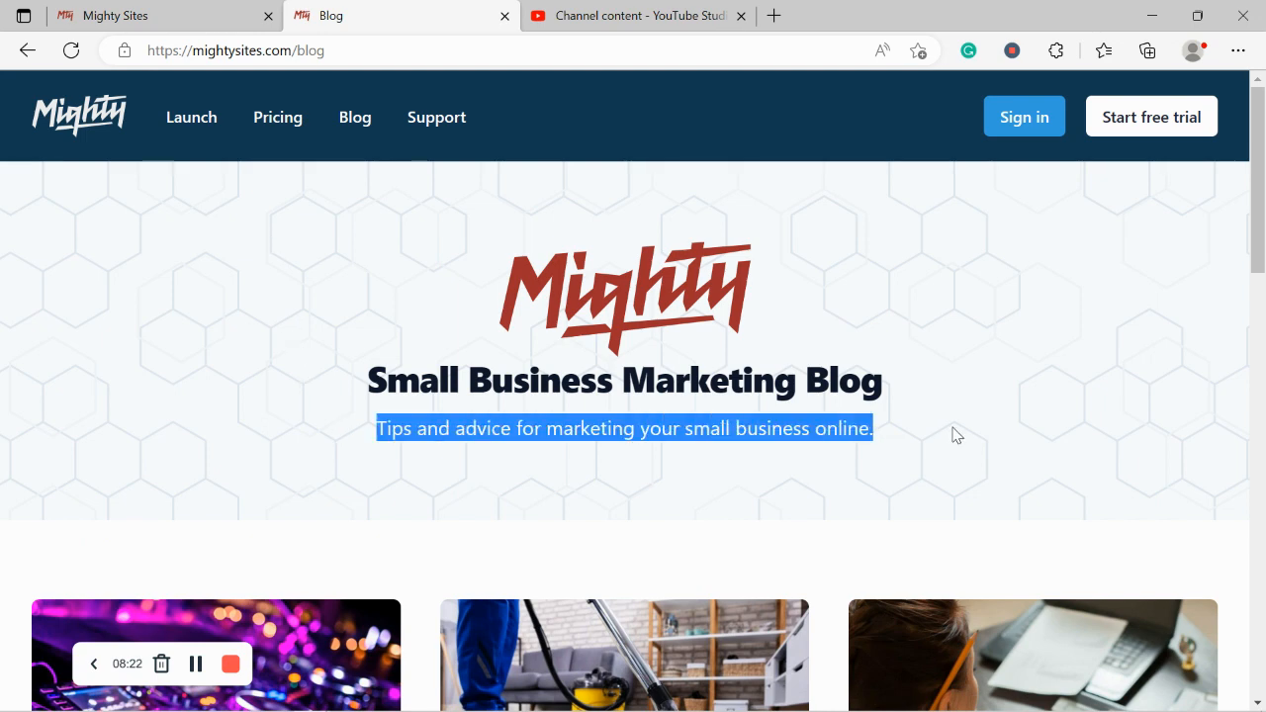
pyautogui.click(551, 469)
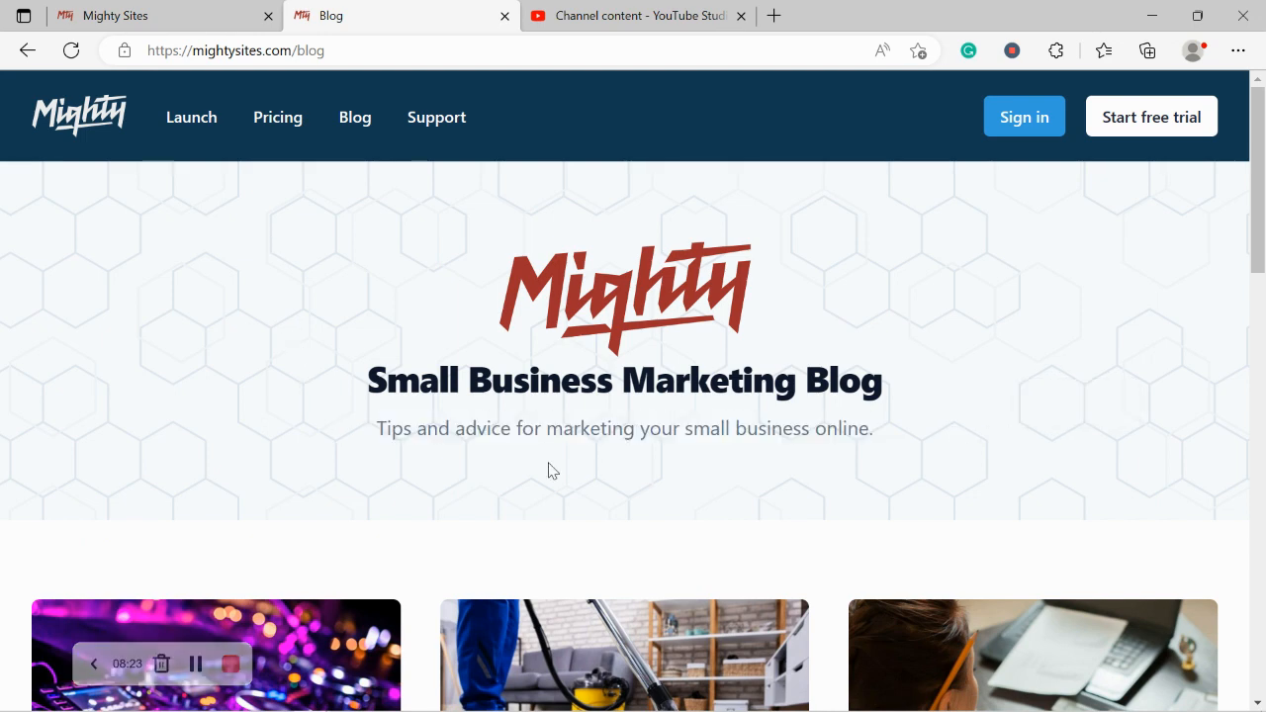
pyautogui.click(194, 9)
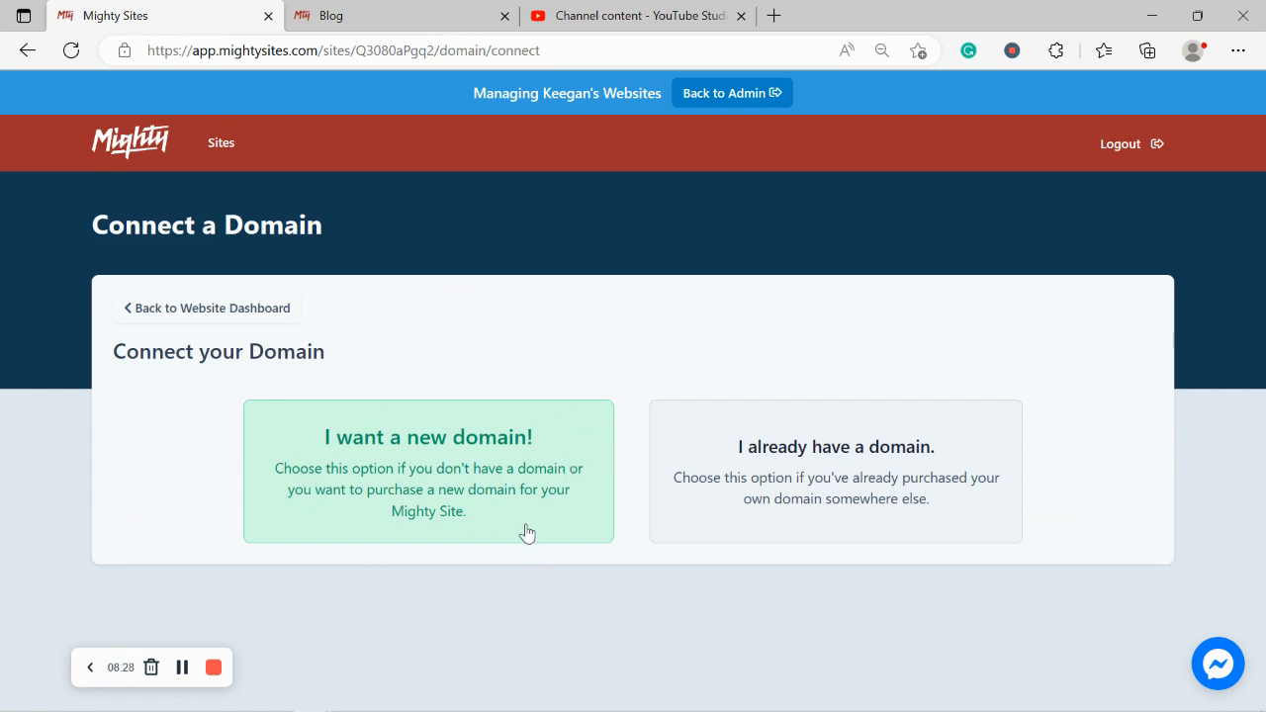
# Step: From the website dashboard, open the live Rochelle's Fishing and Tackle site and page down to What We Offer
pyautogui.click(261, 311)
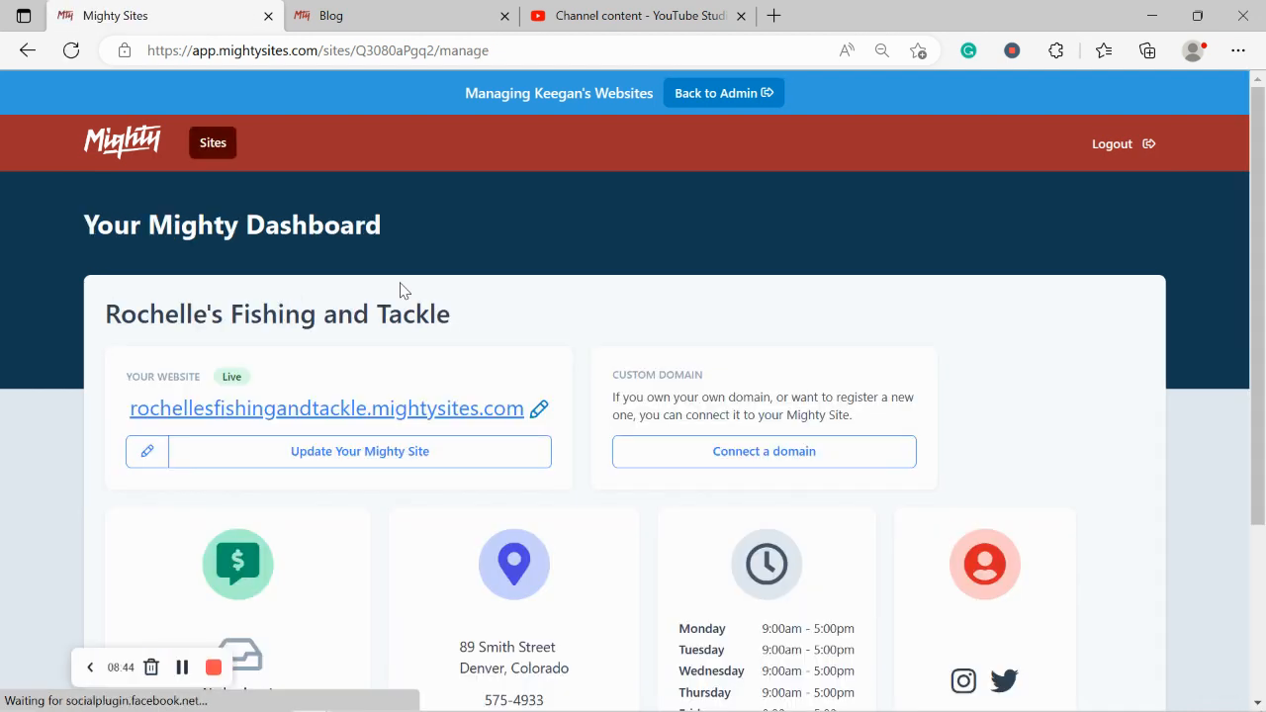
pyautogui.click(458, 407)
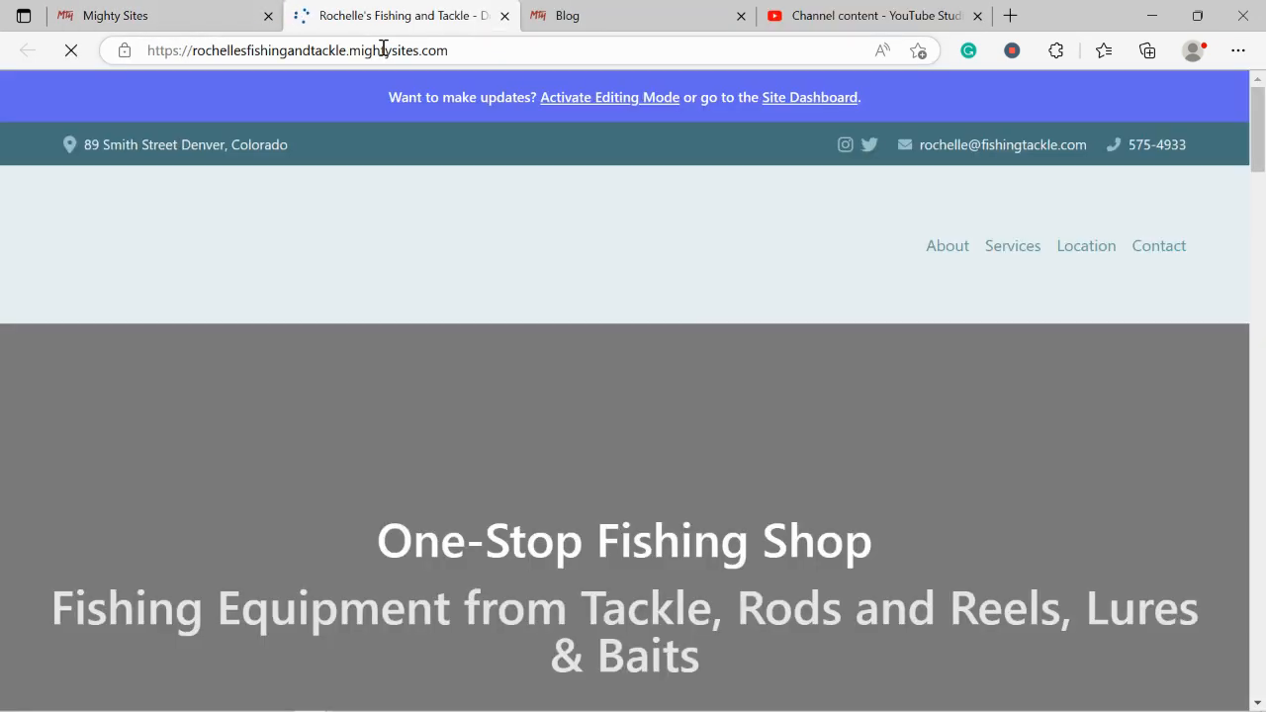
pyautogui.press('Down')
pyautogui.press('Down')
pyautogui.press('Down')
pyautogui.press('Down')
pyautogui.press('Down')
pyautogui.press('Down')
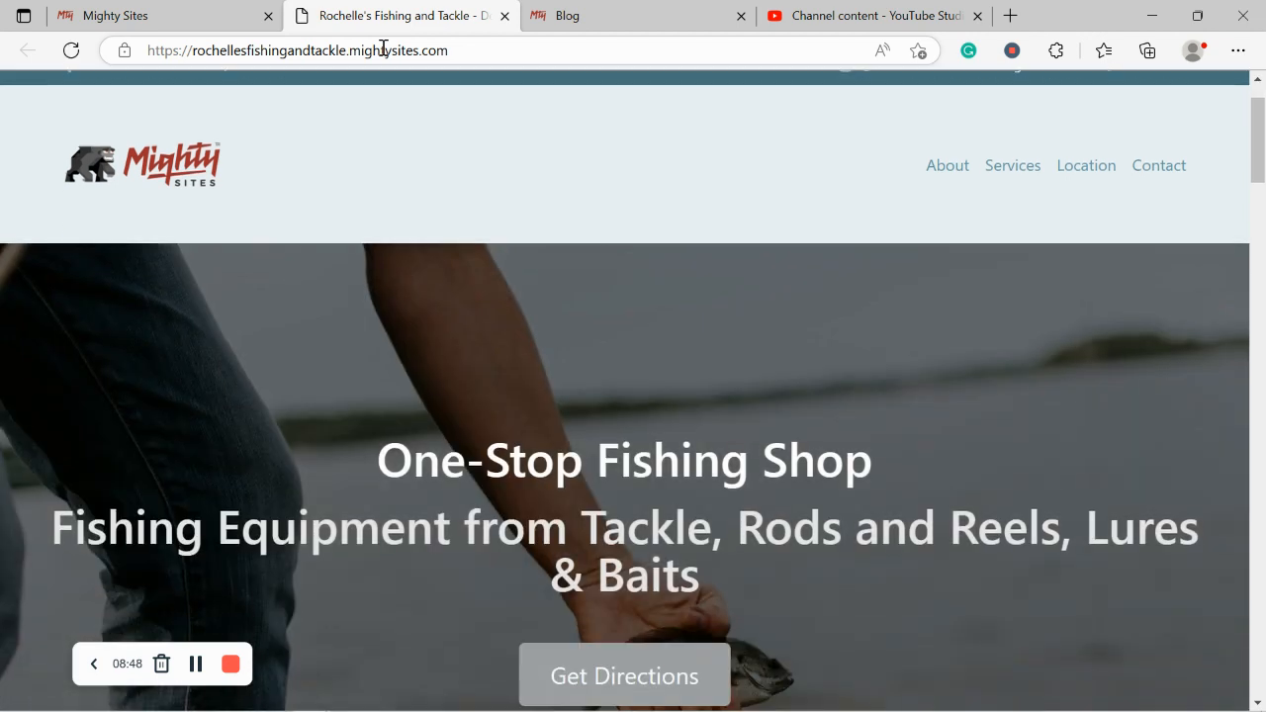
pyautogui.press('Down')
pyautogui.press('Down')
pyautogui.press('Down')
pyautogui.press('Down')
pyautogui.press('Down')
pyautogui.press('Down')
pyautogui.press('Down')
pyautogui.press('Down')
pyautogui.press('Down')
pyautogui.press('Down')
pyautogui.press('Down')
pyautogui.press('Down')
pyautogui.press('Down')
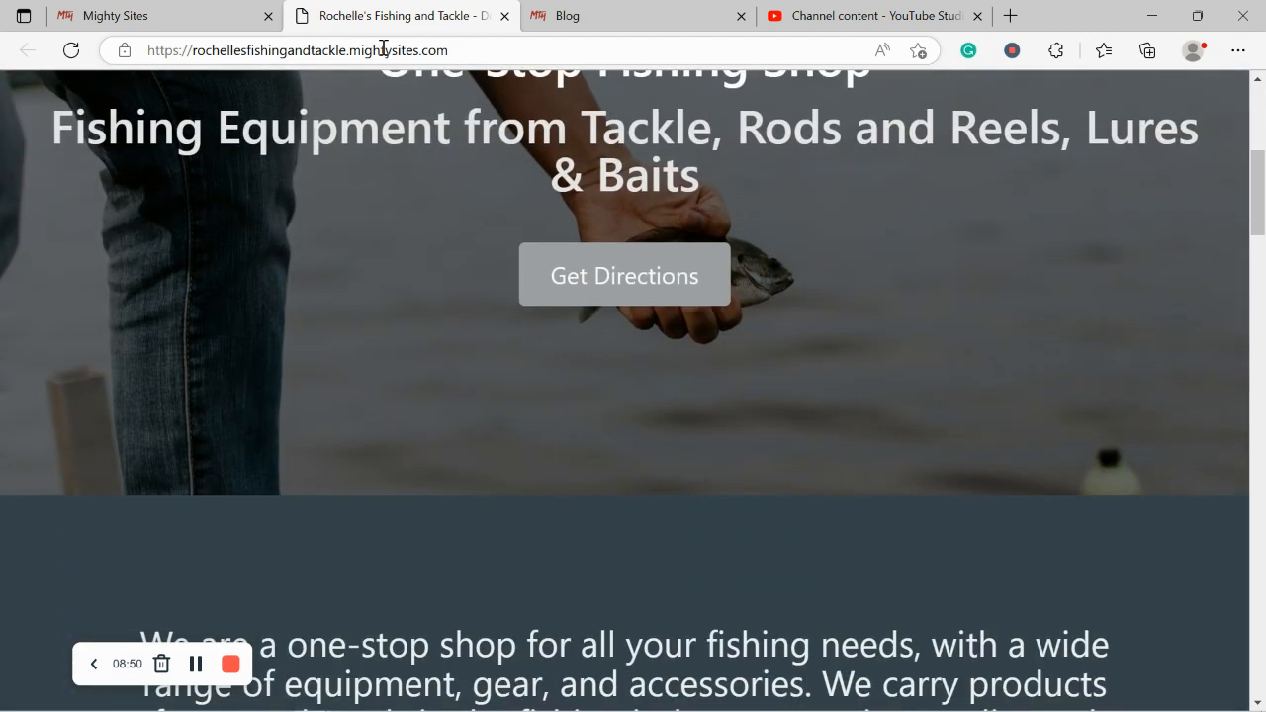
pyautogui.press('Down')
pyautogui.press('Down')
pyautogui.press('Down')
pyautogui.press('Down')
pyautogui.press('Down')
pyautogui.press('Down')
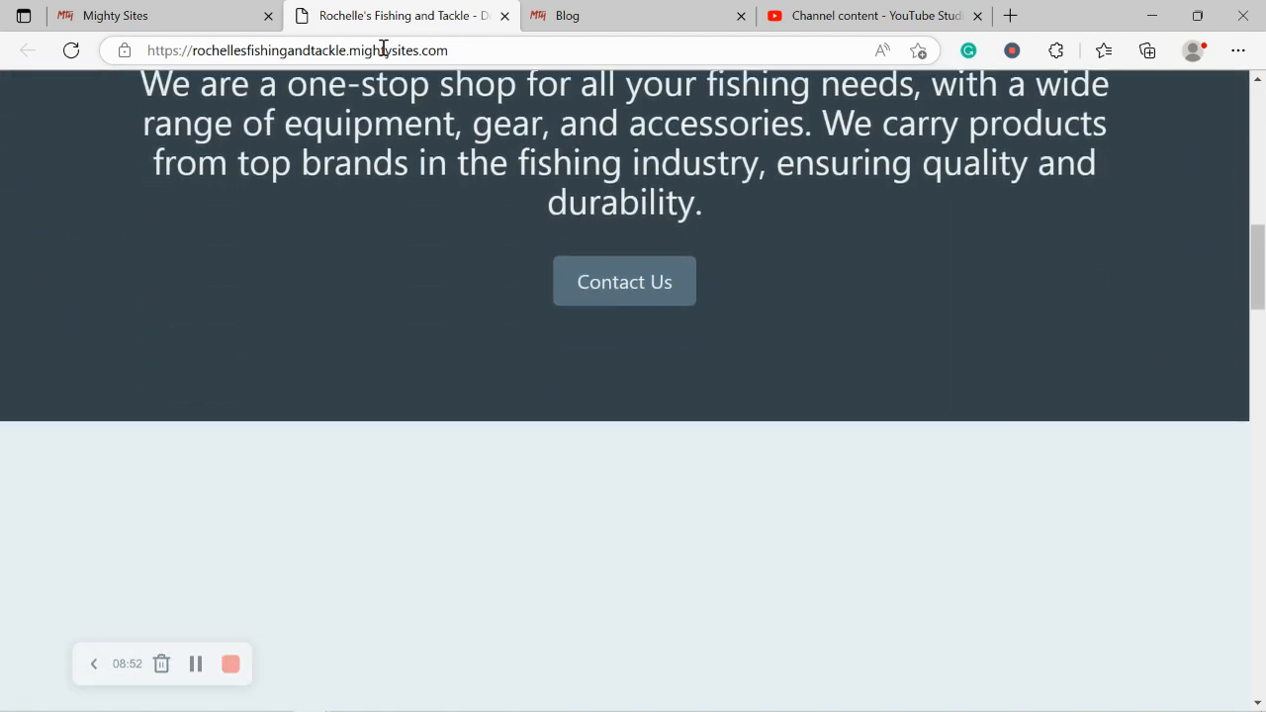
pyautogui.press('Down')
pyautogui.press('Down')
pyautogui.press('Down')
pyautogui.press('Down')
pyautogui.press('Down')
pyautogui.press('Down')
pyautogui.press('Down')
pyautogui.press('Down')
pyautogui.press('Down')
pyautogui.press('Down')
pyautogui.press('Down')
pyautogui.press('Down')
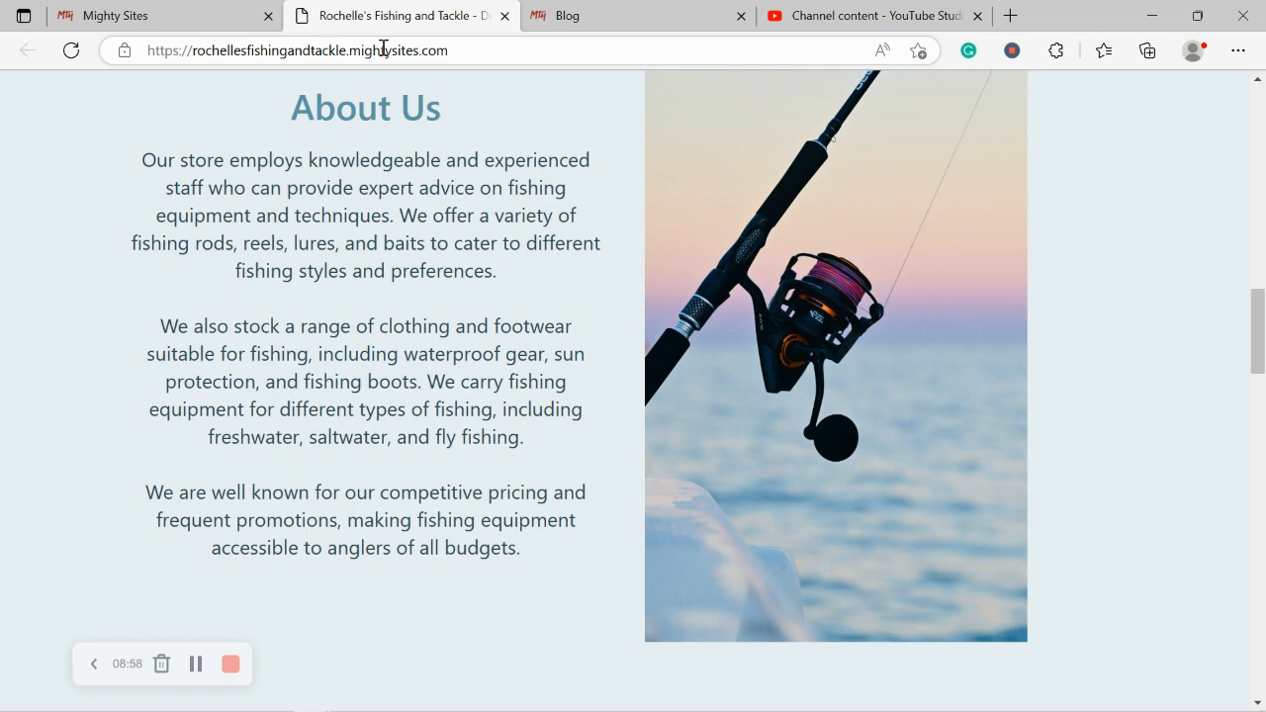
pyautogui.press('Down')
pyautogui.press('Down')
pyautogui.press('Down')
pyautogui.press('Down')
pyautogui.press('Down')
pyautogui.press('Down')
pyautogui.press('Down')
pyautogui.press('Down')
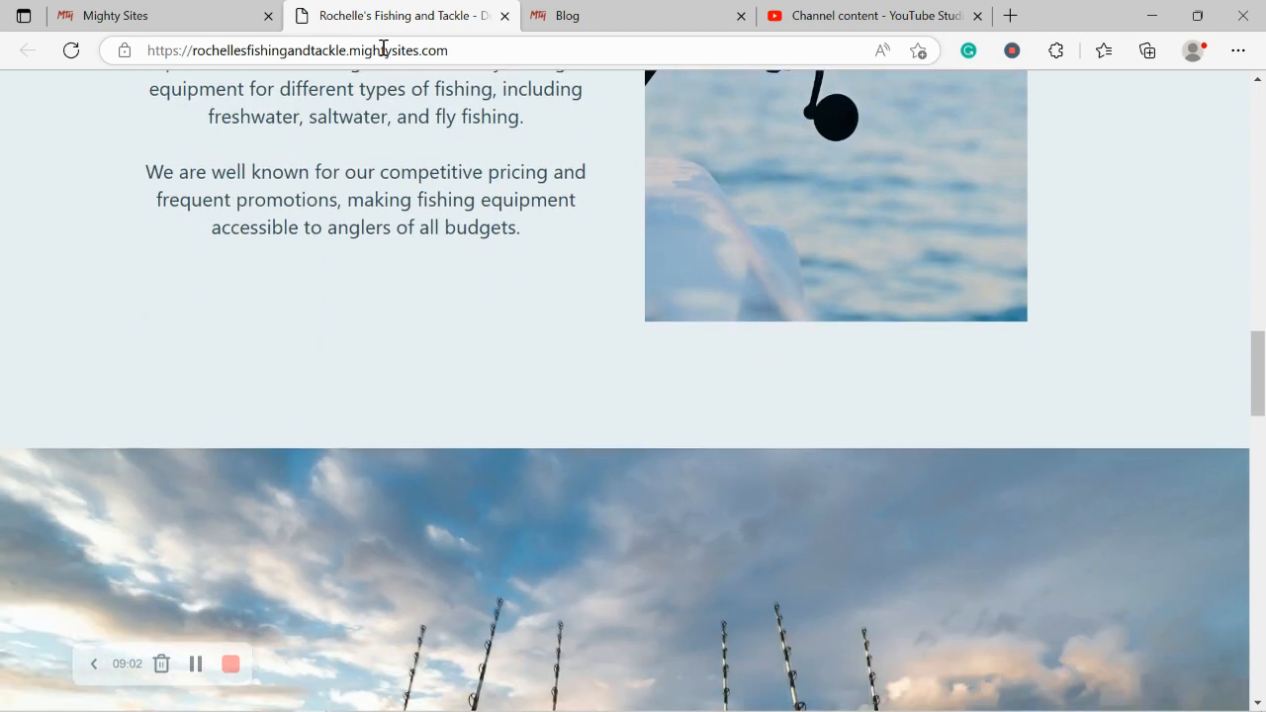
pyautogui.press('Down')
pyautogui.press('Down')
pyautogui.press('Down')
pyautogui.press('Down')
pyautogui.press('Down')
pyautogui.press('Down')
pyautogui.press('Down')
pyautogui.press('Down')
pyautogui.press('Down')
pyautogui.press('Down')
pyautogui.press('Down')
pyautogui.press('Down')
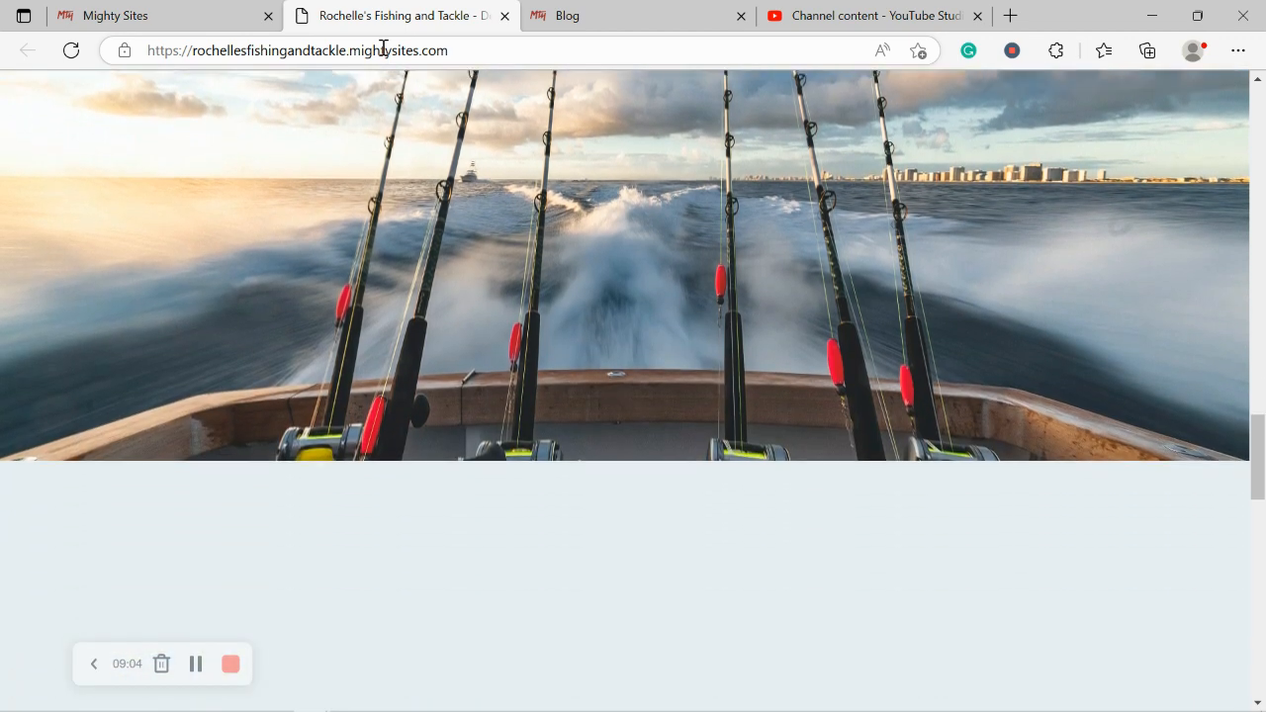
pyautogui.press('Down')
pyautogui.press('Down')
pyautogui.press('Down')
pyautogui.press('Down')
pyautogui.press('Down')
pyautogui.press('Down')
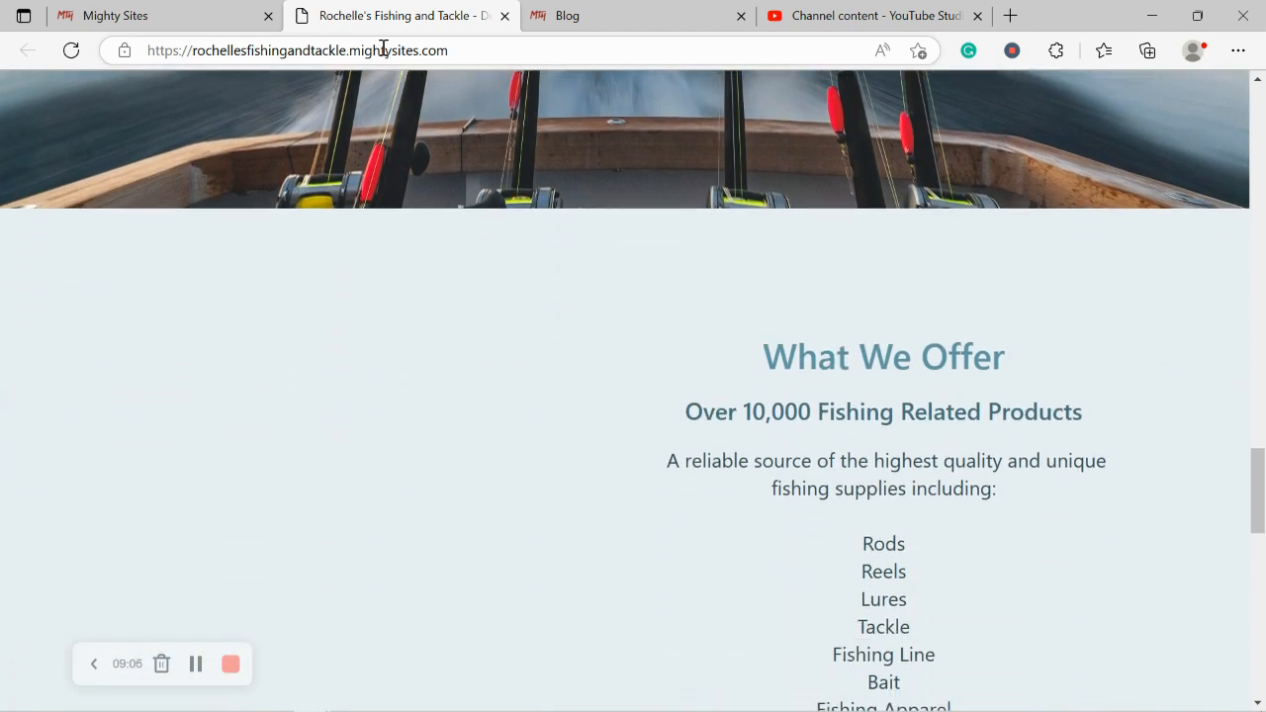